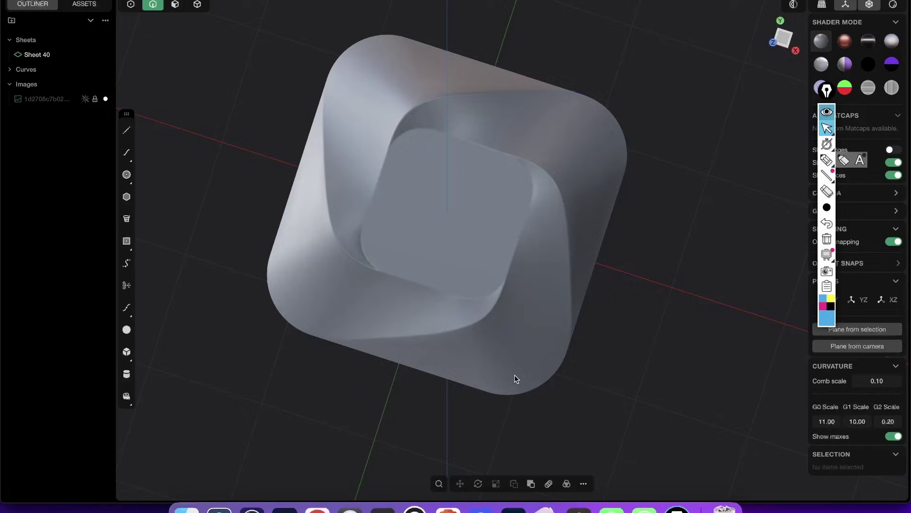
Step: Switch to Blender, view the Sheet_40 mesh from different angles, and return to Plasticity
middle_click_drag(514, 379, 489, 357)
left_click(578, 507)
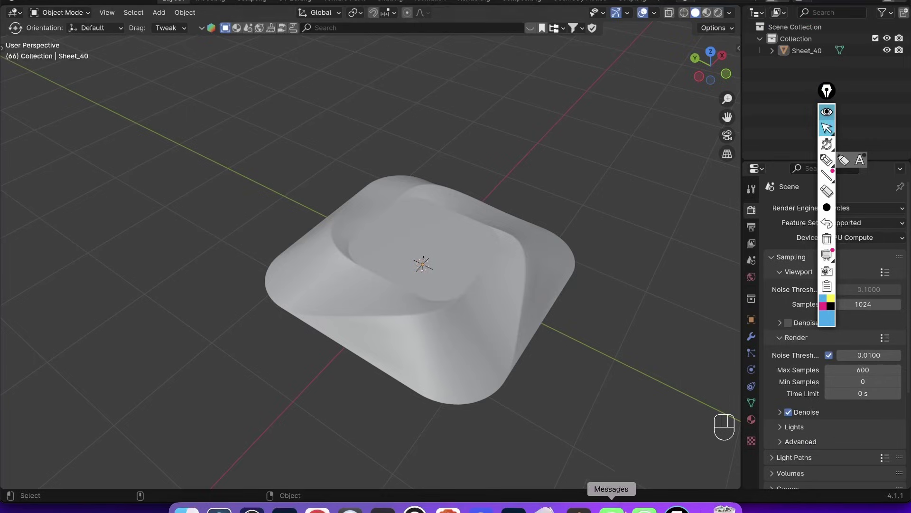
left_click_drag(572, 303, 457, 246, "alt")
left_click_drag(376, 102, 491, 253, "alt")
key("super+Tab")
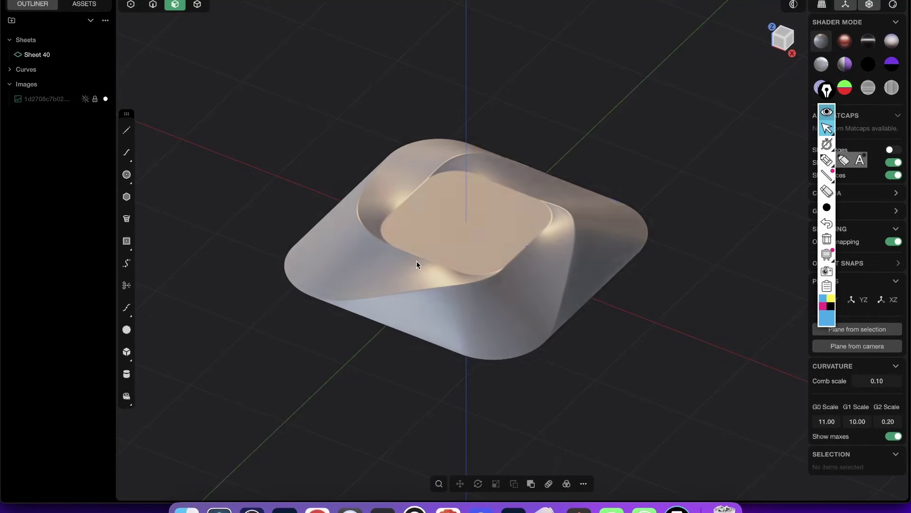
Step: Examine the twisted rounded-square sheet from several angles, including a close look at an inner-corner fillet with its edges shown
left_click_drag(417, 261, 452, 268, "alt")
scroll(452, 267, "up", 3)
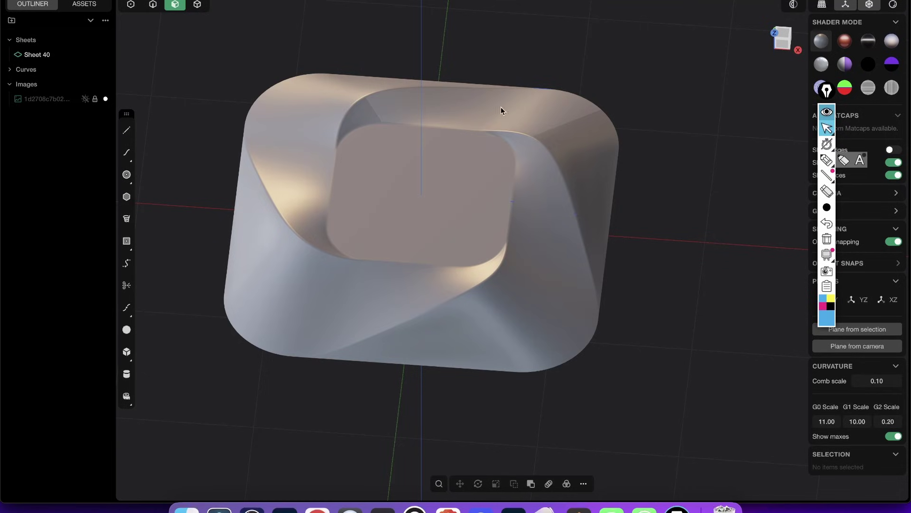
middle_click_drag(502, 111, 417, 250)
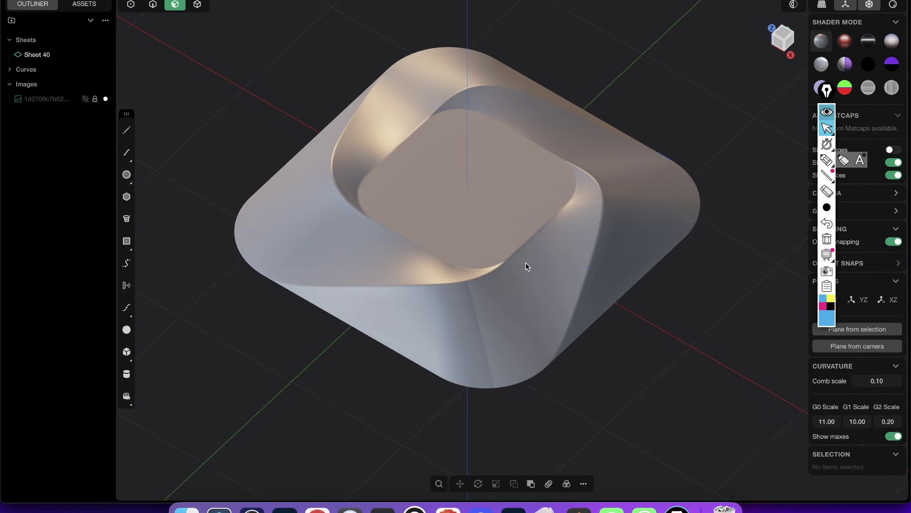
middle_click_drag(466, 326, 462, 338, "shift")
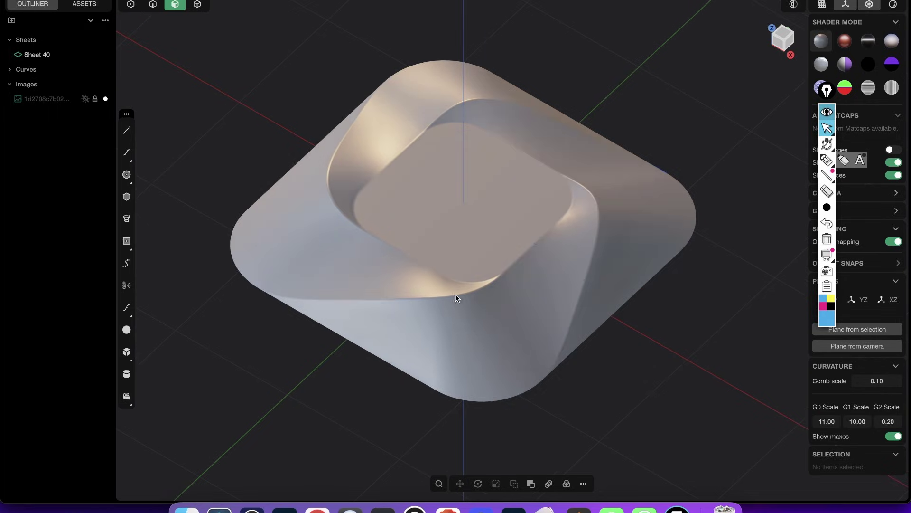
middle_click_drag(455, 298, 519, 302)
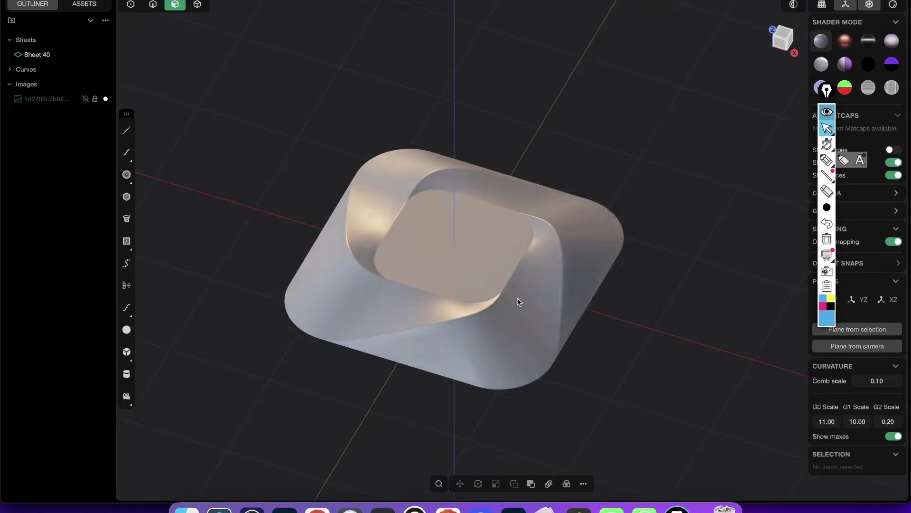
scroll(543, 265, "up", 2)
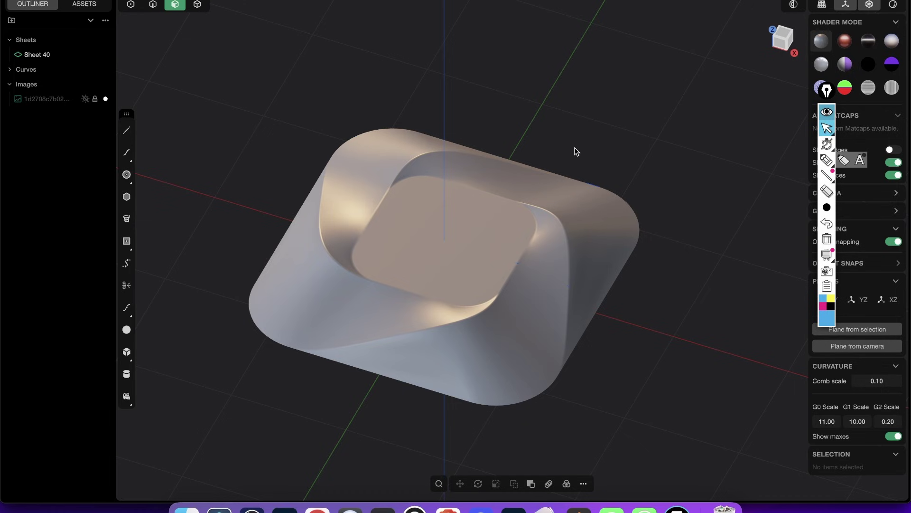
scroll(555, 278, "up", 2)
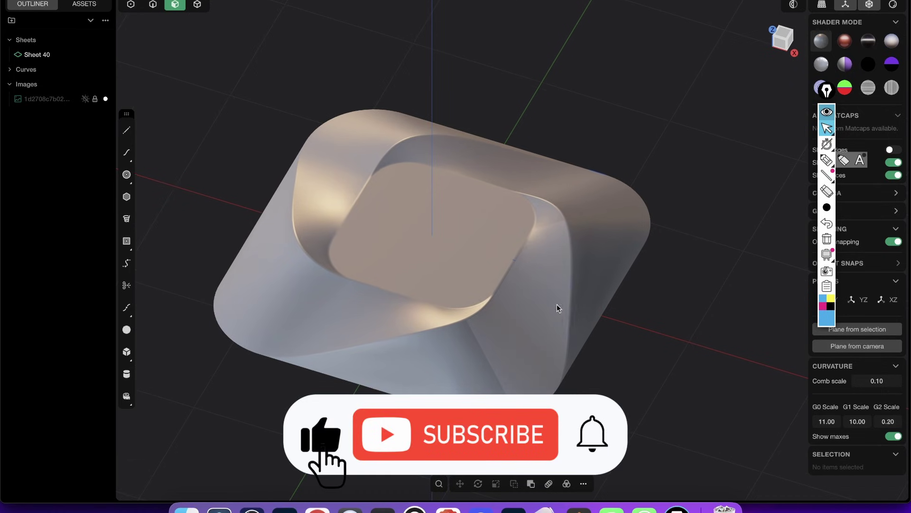
scroll(557, 304, "up", 10)
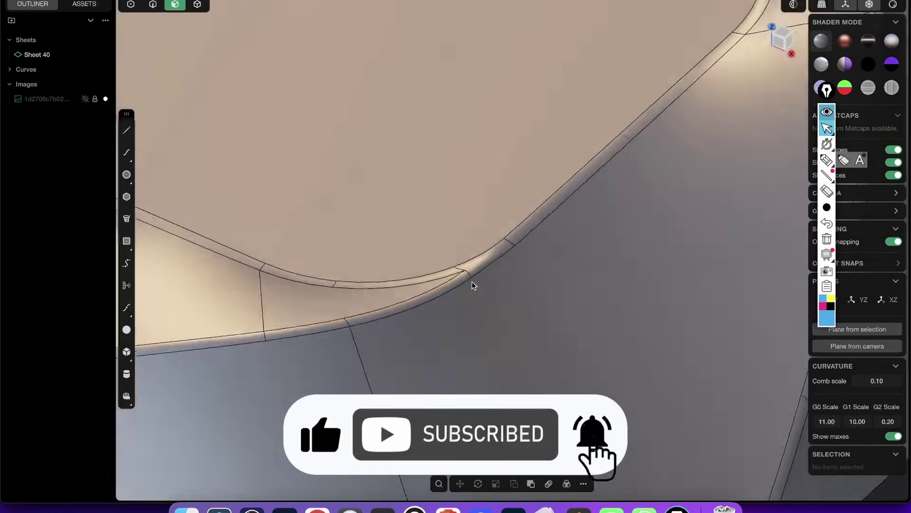
middle_click_drag(473, 284, 473, 234)
key("alt+e")
scroll(592, 242, "down", 10)
scroll(563, 287, "up", 3)
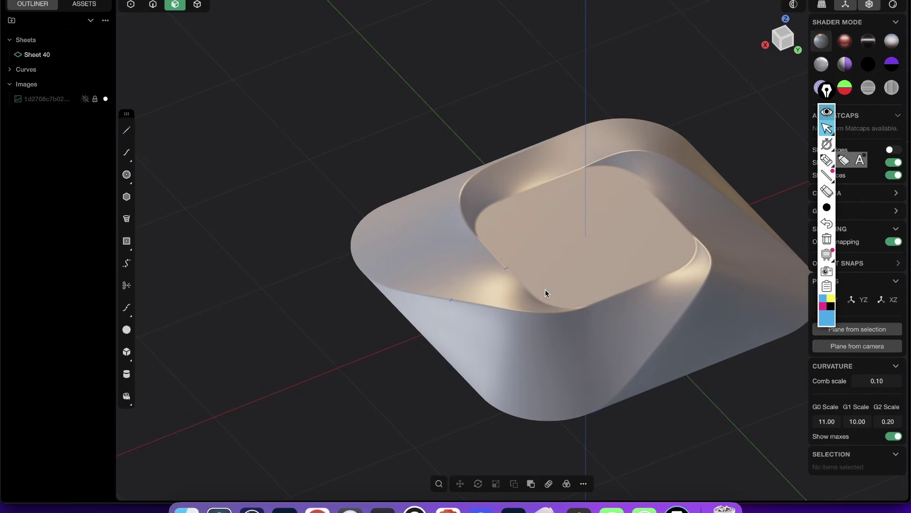
Step: Inspect the fillet transition at another inner corner up close, with the edges shown and then hidden
mouse_move(500, 263)
middle_mouse_down("shift")
mouse_move(414, 266)
mouse_move(432, 256)
mouse_move(425, 226)
middle_mouse_up("shift")
scroll(461, 239, "up", 6)
scroll(414, 266, "up", 2)
key("alt+e")
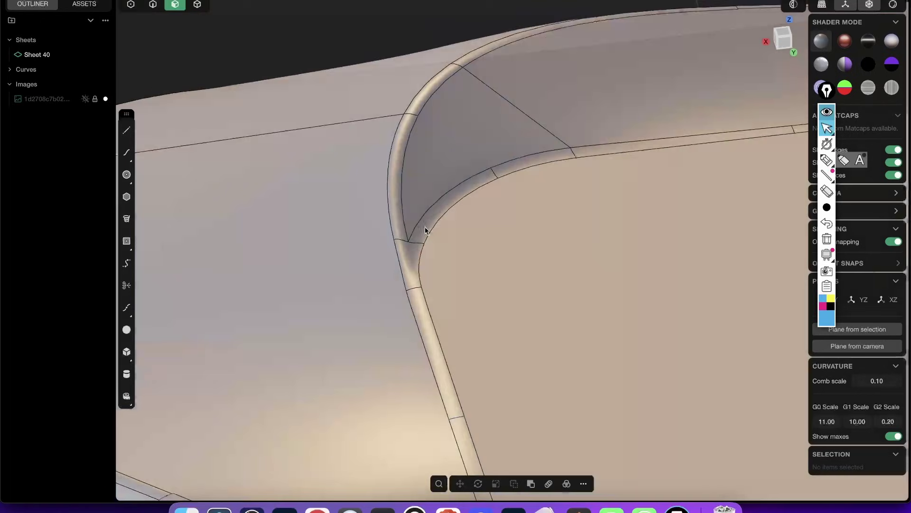
middle_click_drag(413, 267, 450, 120)
left_click(465, 245)
key("alt+e")
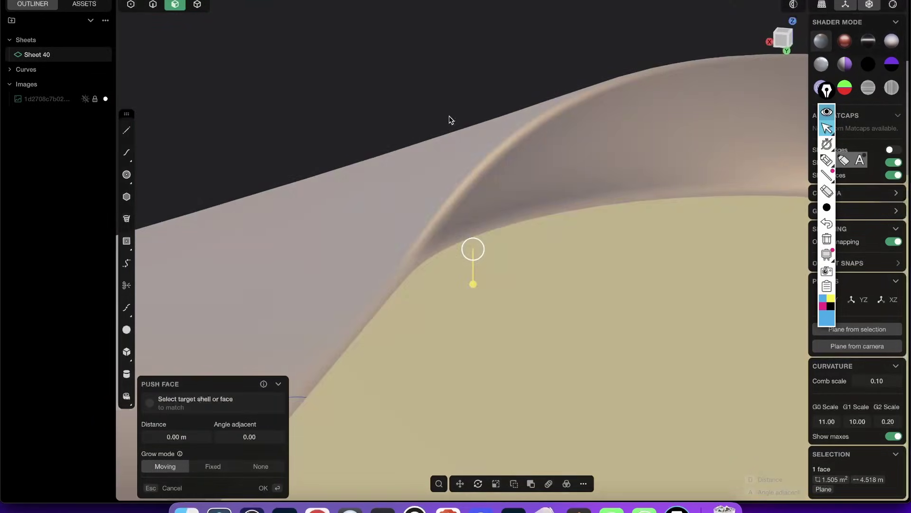
left_click(449, 120)
middle_click_drag(451, 177, 433, 254)
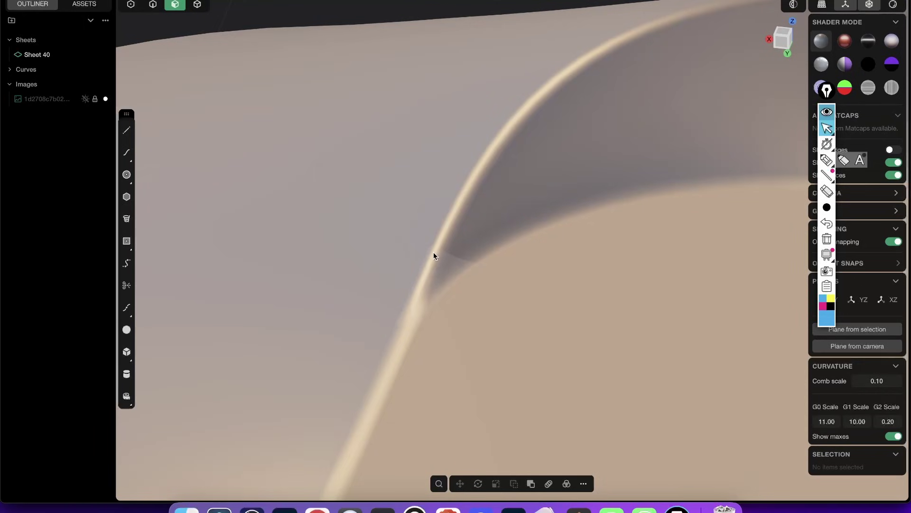
middle_click_drag(402, 346, 461, 230)
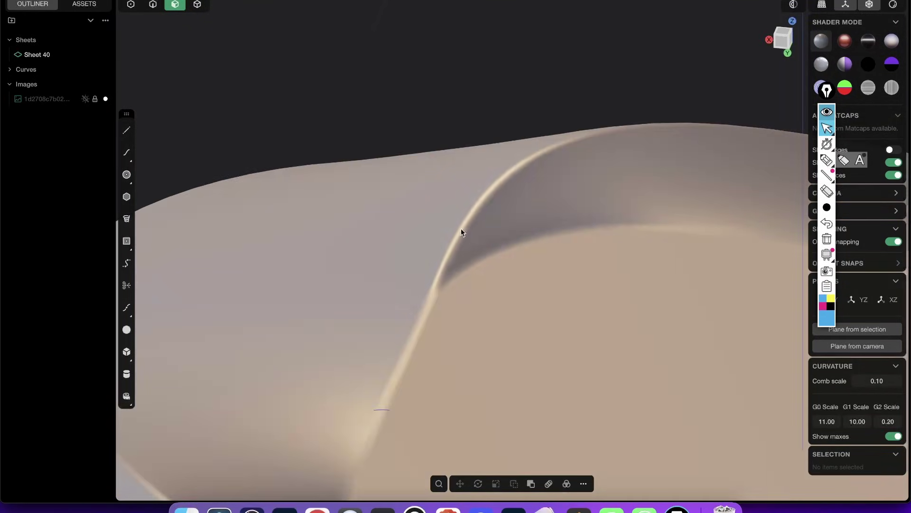
scroll(462, 230, "down", 5)
middle_click_drag(421, 358, 399, 456)
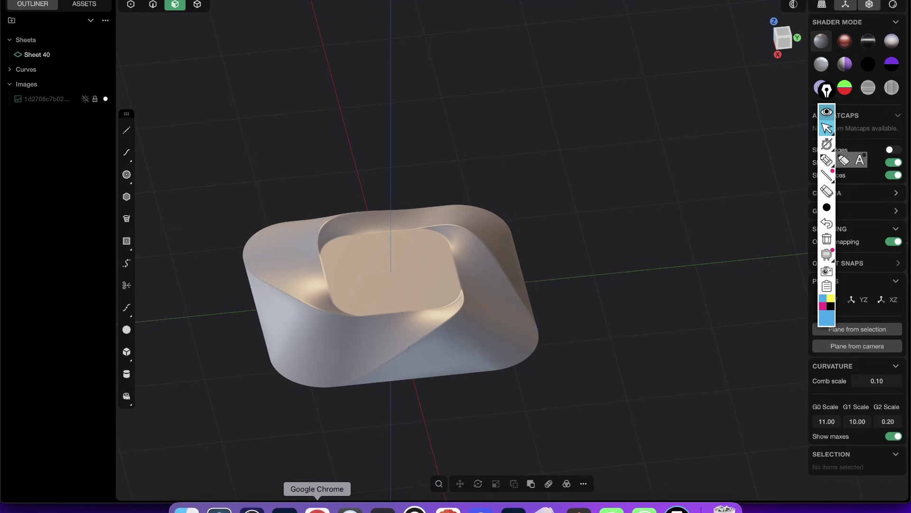
Step: Switch to Google Chrome and browse the Plasticity course bundles and individual courses on the courses page
left_click(317, 508)
left_click(826, 2)
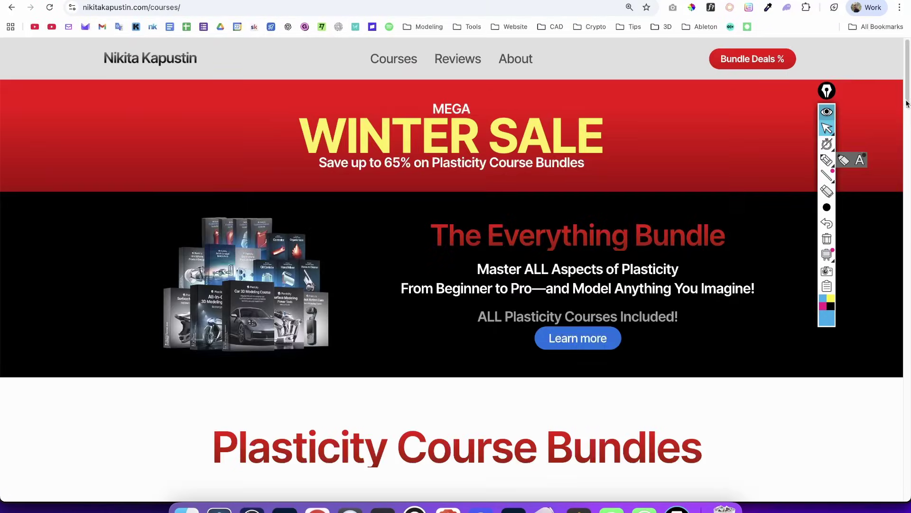
scroll(906, 103, "down", 10)
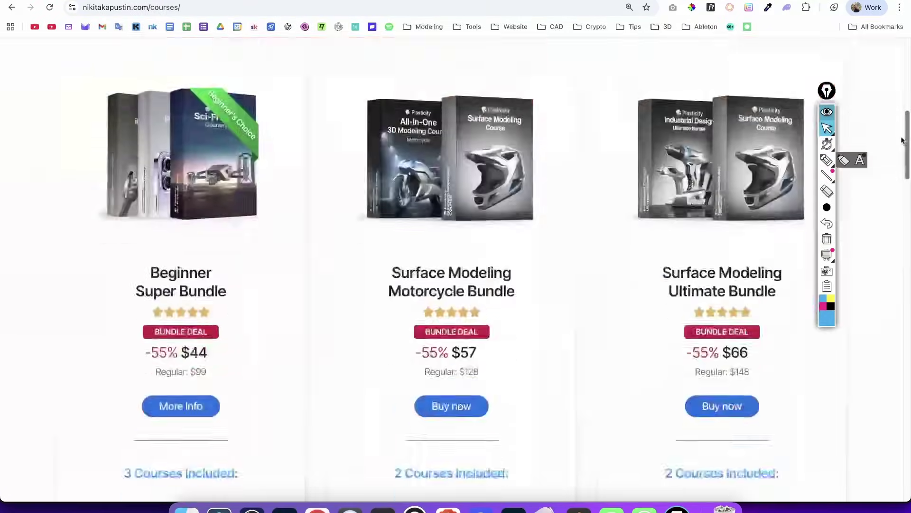
left_click_drag(903, 140, 871, 337)
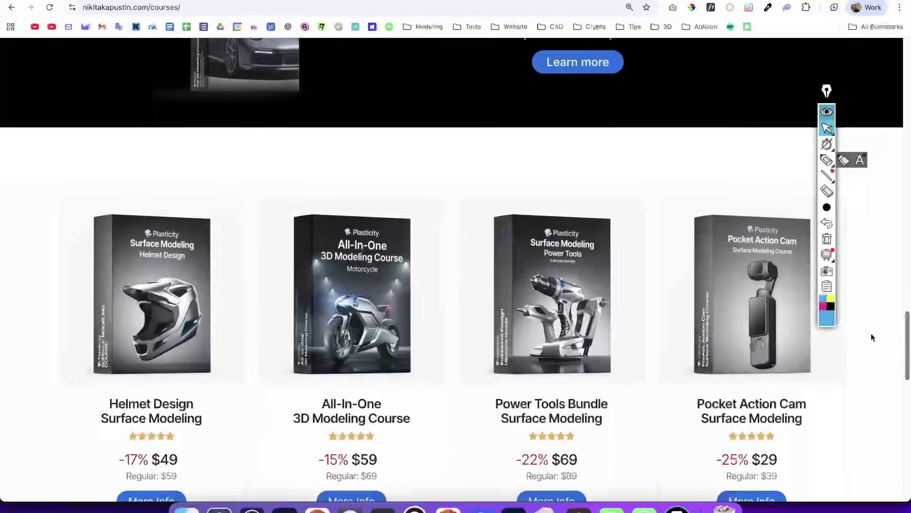
scroll(871, 342, "down", 3)
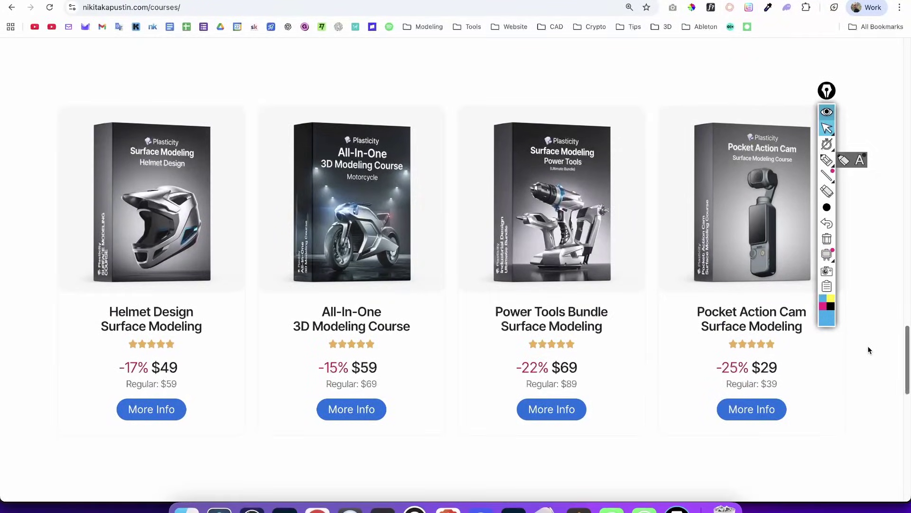
scroll(868, 347, "down", 1)
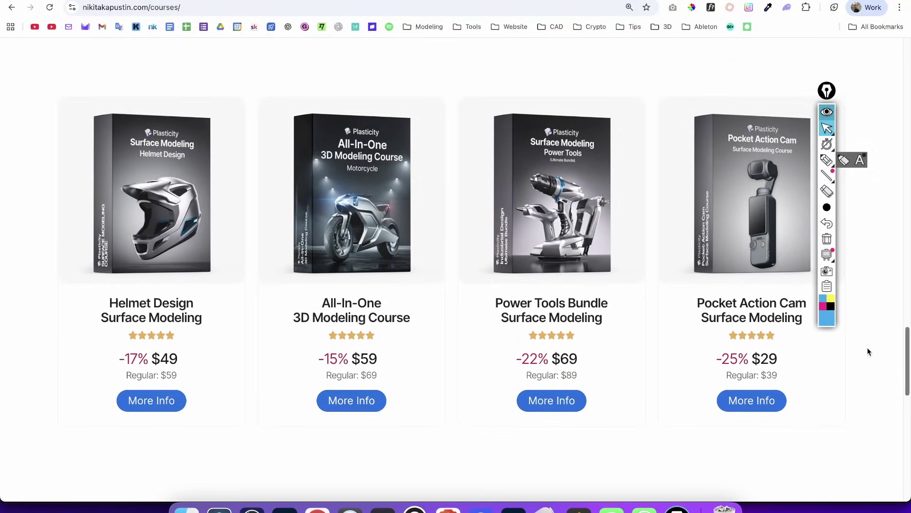
scroll(868, 351, "down", 1)
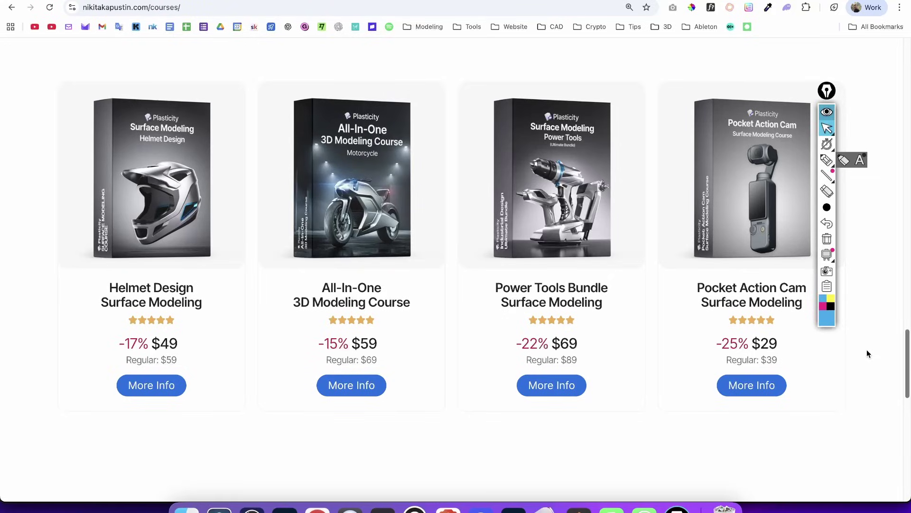
scroll(866, 350, "up", 1)
scroll(867, 347, "up", 1)
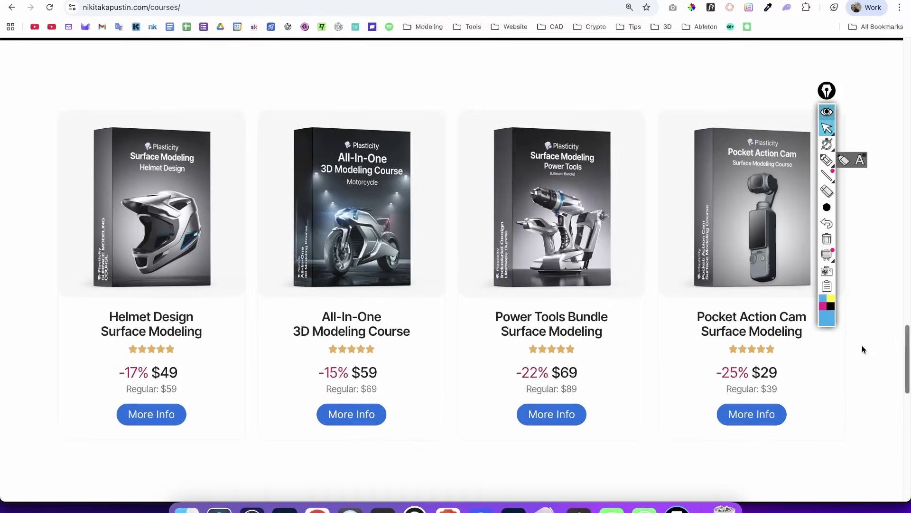
scroll(861, 345, "down", 1)
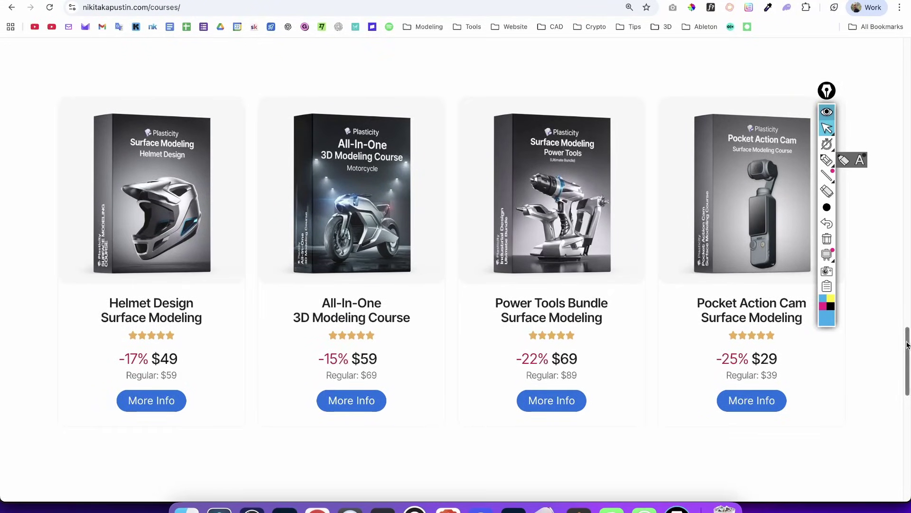
left_click_drag(907, 345, 857, 320)
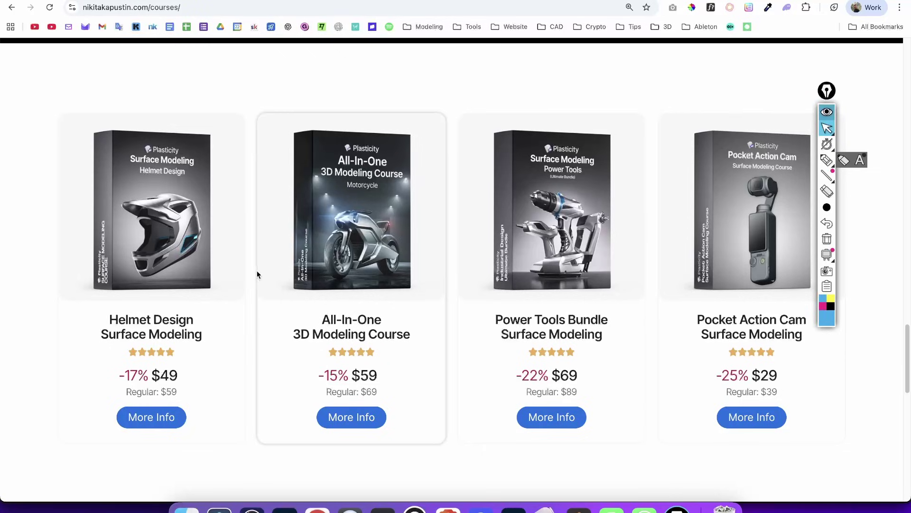
left_click_drag(905, 358, 881, 418)
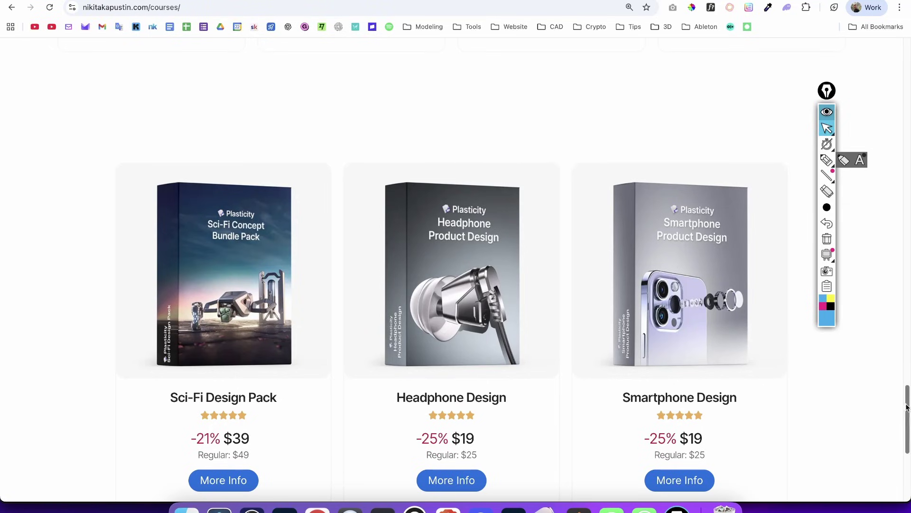
left_click_drag(904, 417, 858, 363)
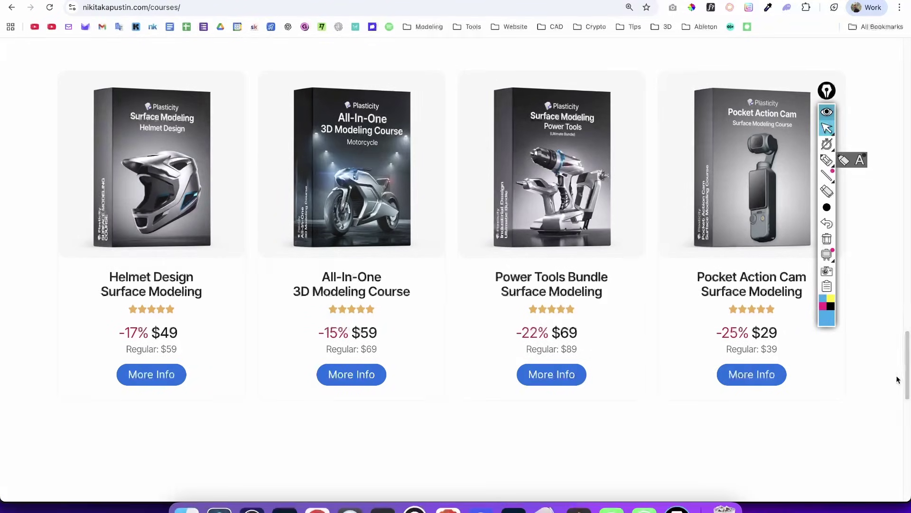
left_click_drag(907, 370, 882, 61)
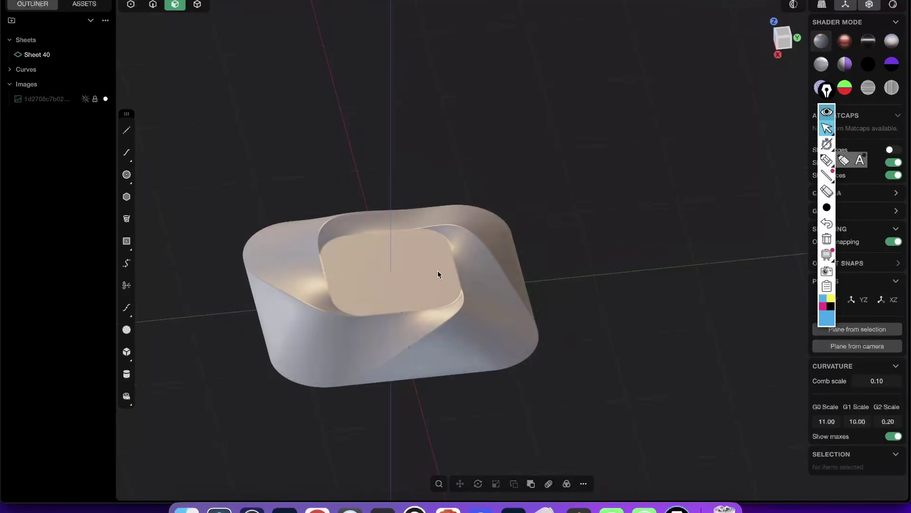
Step: Review the finished sheet and the Xoss Vortex Cycling Speed or Cadence Sensor product page used as reference
mouse_move(438, 270)
middle_mouse_down()
mouse_move(482, 317)
mouse_move(471, 289)
mouse_move(486, 326)
middle_mouse_up()
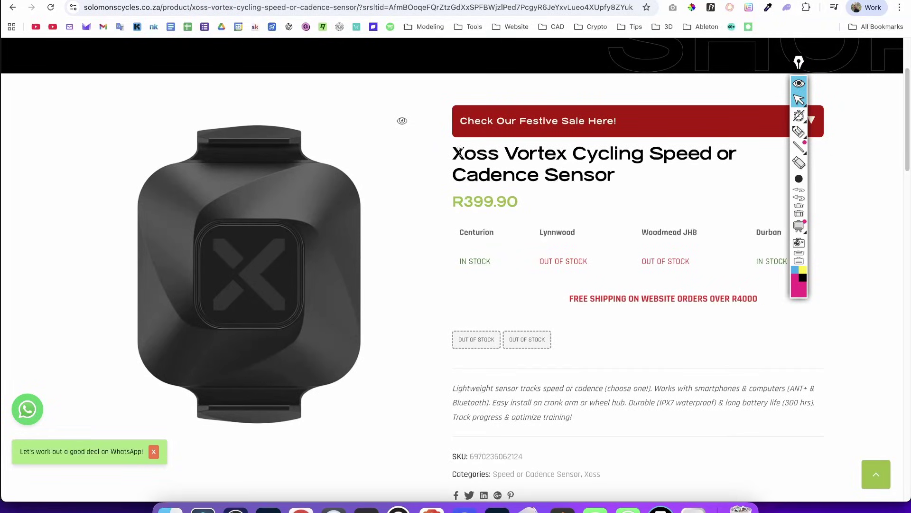
left_click_drag(460, 152, 566, 176)
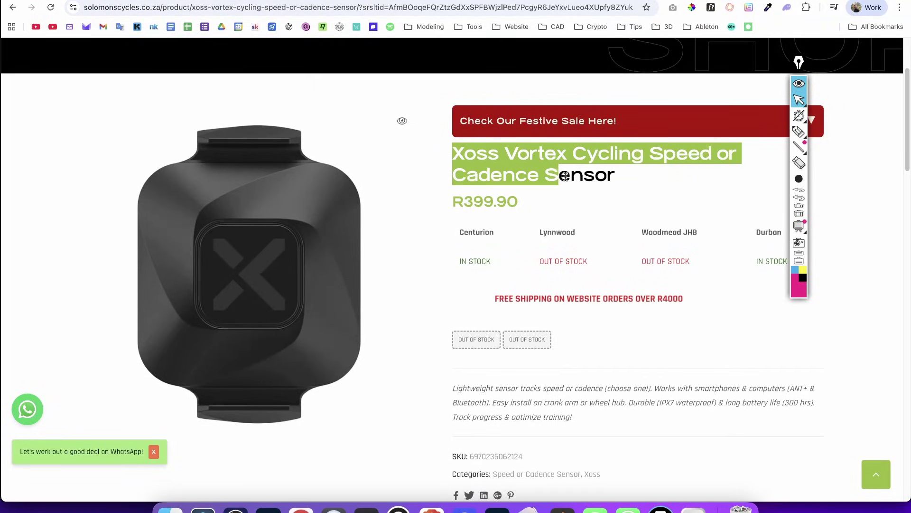
left_click(567, 177)
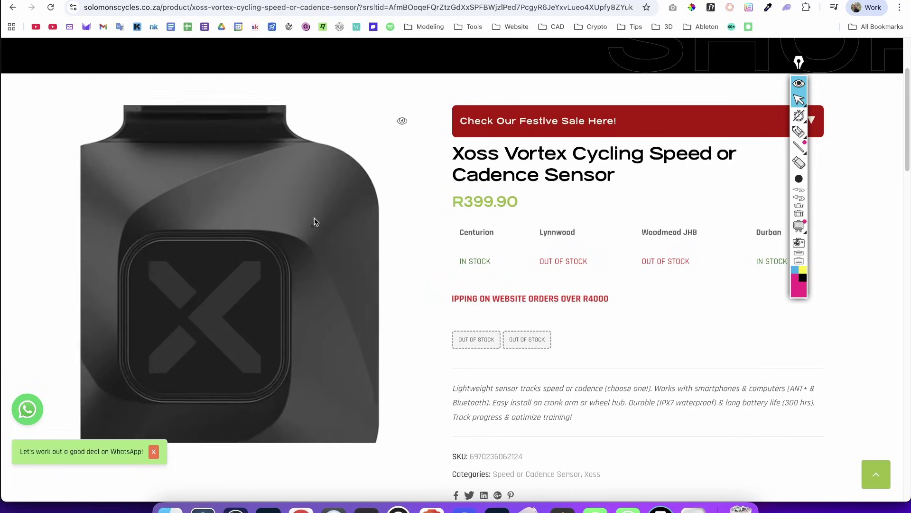
Step: Return to Plasticity and delete the default cube from the new scene
key("alt+Tab")
middle_click_drag(579, 329, 545, 123)
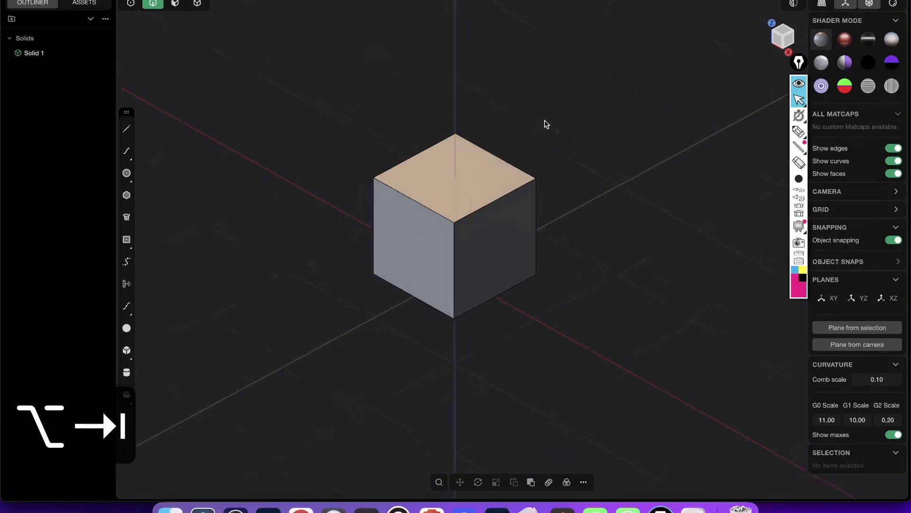
scroll(545, 125, "down", 3)
middle_click_drag(520, 175, 529, 196, "shift")
mouse_move(457, 188)
middle_mouse_down()
mouse_move(485, 219)
mouse_move(480, 169)
mouse_move(466, 179)
mouse_move(453, 174)
middle_mouse_up()
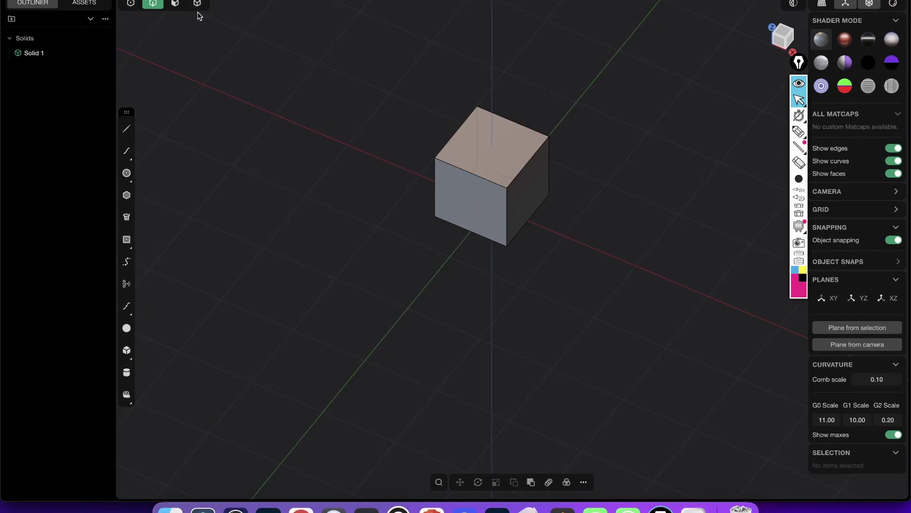
left_click(504, 154)
middle_click_drag(544, 182, 492, 226, "shift")
key("x")
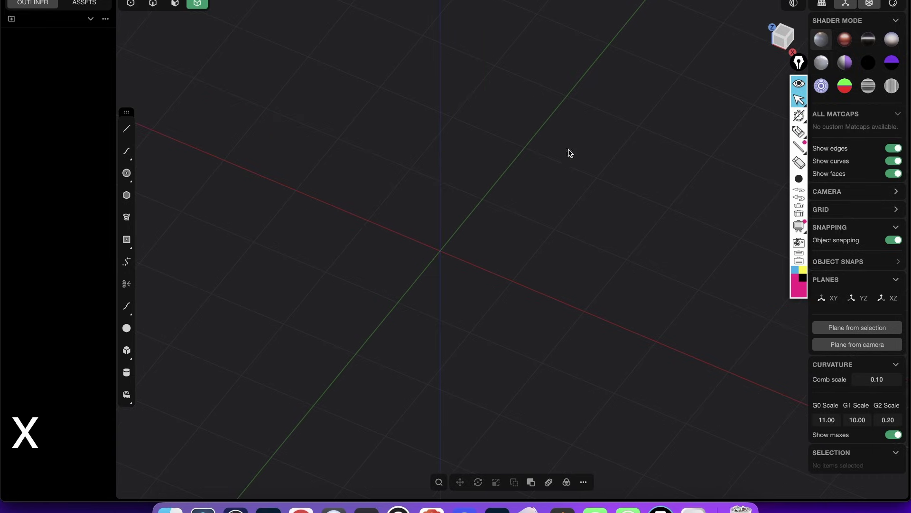
Step: Switch to the top view and import the front-view JPG of the sensor from the desktop as a reference image
left_click_drag(783, 43, 771, 63)
left_click(785, 35)
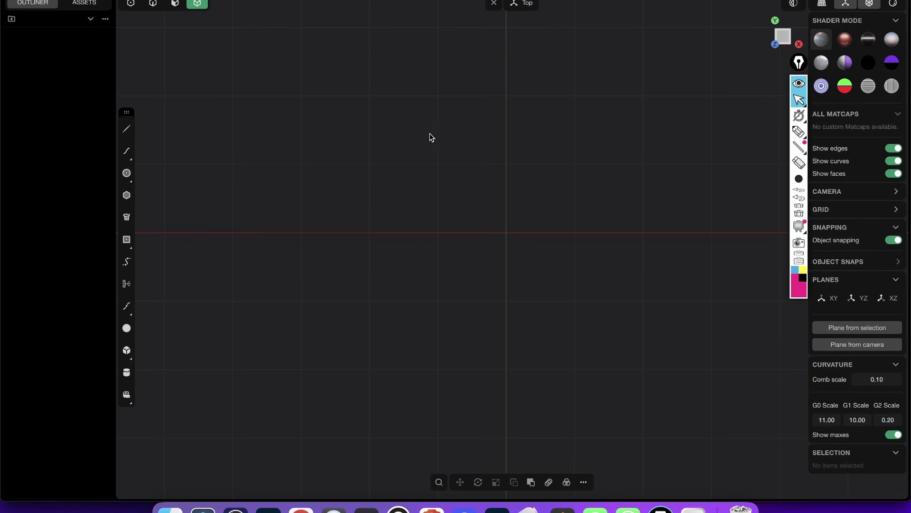
key("super+3")
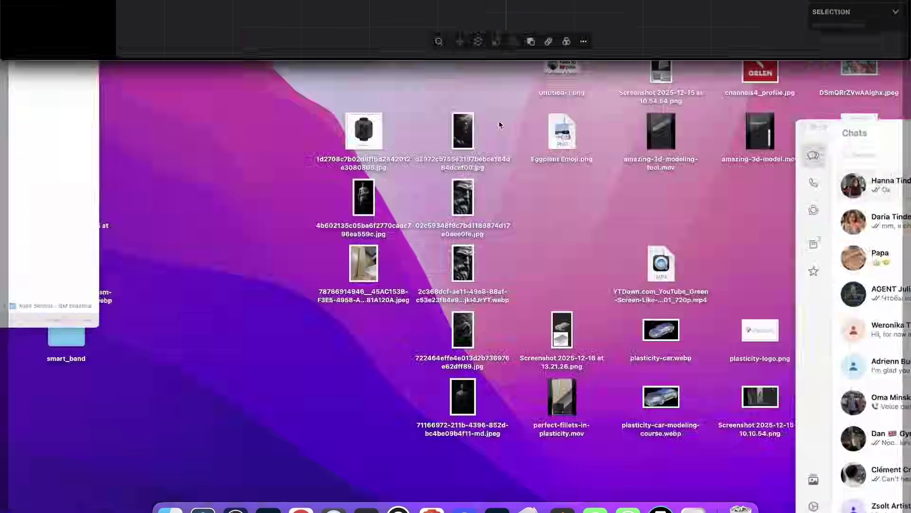
key("super+3")
left_click_drag(364, 133, 491, 207)
middle_click_drag(572, 250, 523, 275, "shift")
scroll(458, 222, "up", 3)
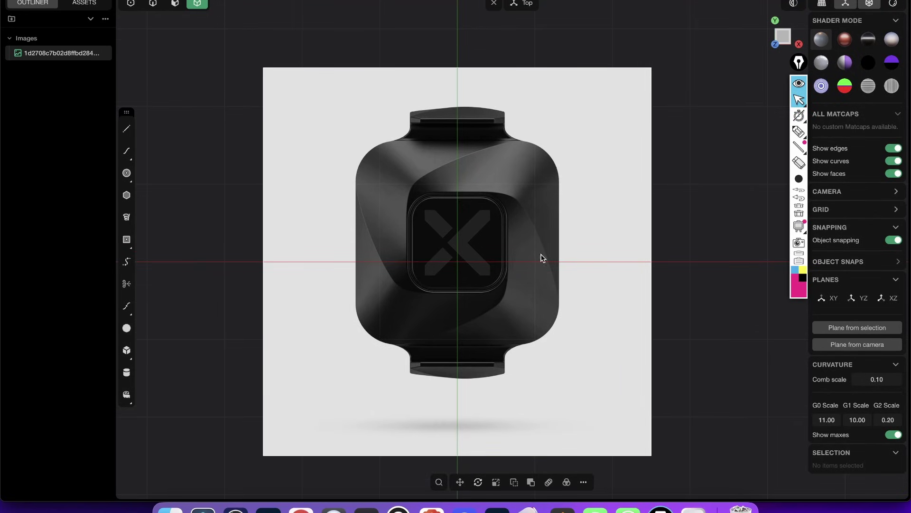
Step: Move the reference image within the top view so the sensor's square centre sits on the world origin
key("g")
key("g")
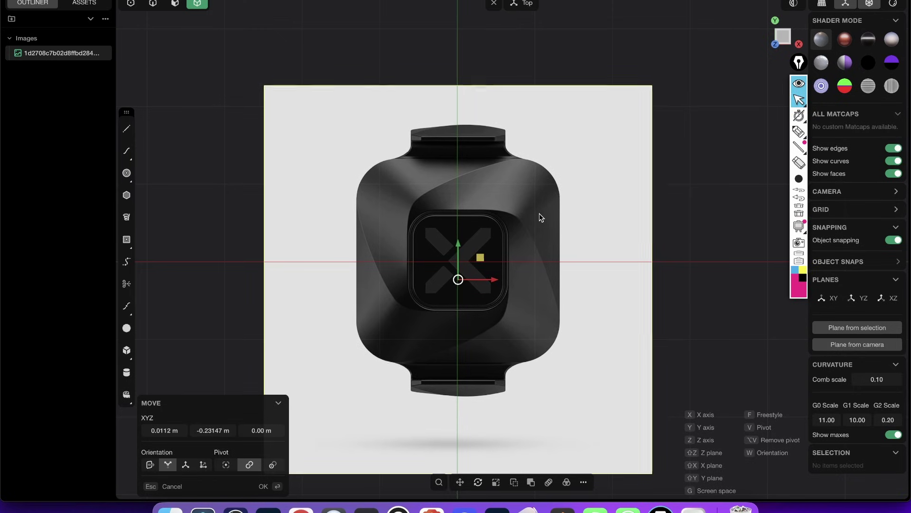
left_click(543, 210)
Step: Move the reference image straight down the Z axis by about 3.65 m, below the modelling plane
scroll(549, 208, "down", 3)
middle_click_drag(515, 264, 520, 183)
key("g")
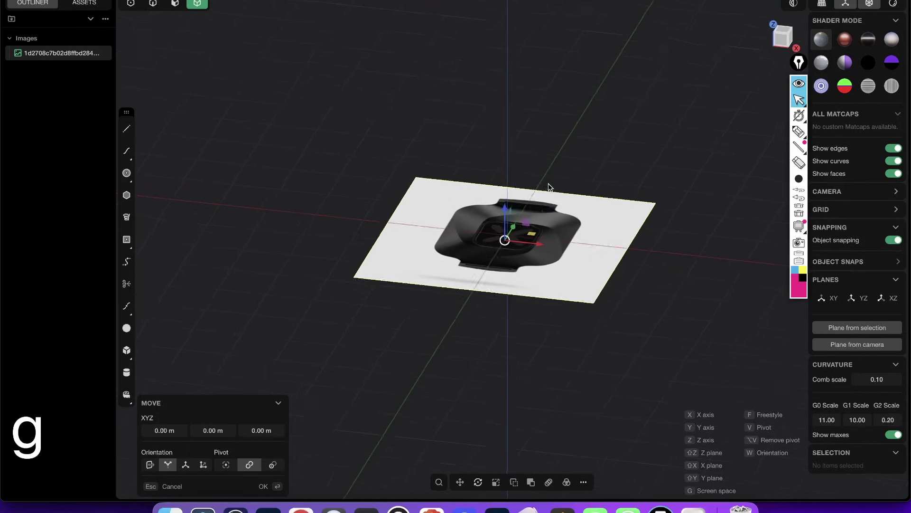
left_click_drag(505, 209, 501, 375)
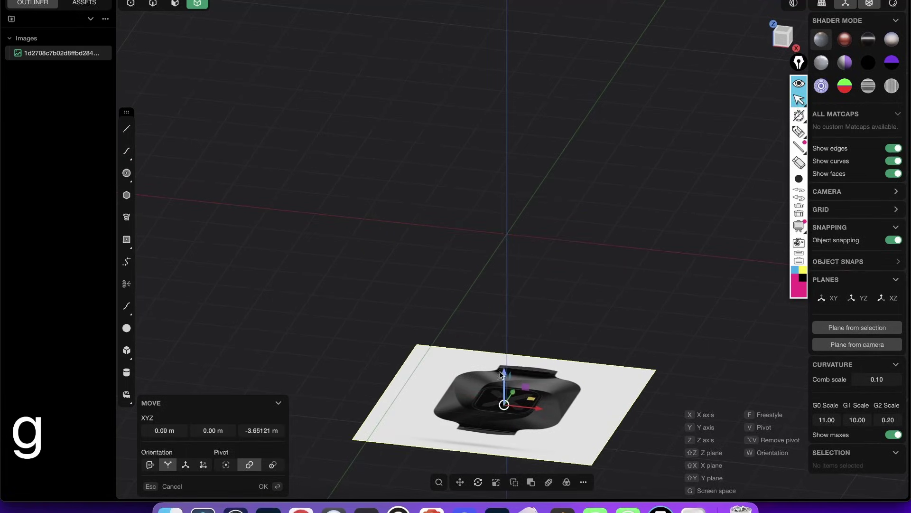
left_click(523, 298)
Step: Set the reference image's opacity to 0.3, lock it against selection and return to the top view
scroll(519, 181, "down", 3)
key("m")
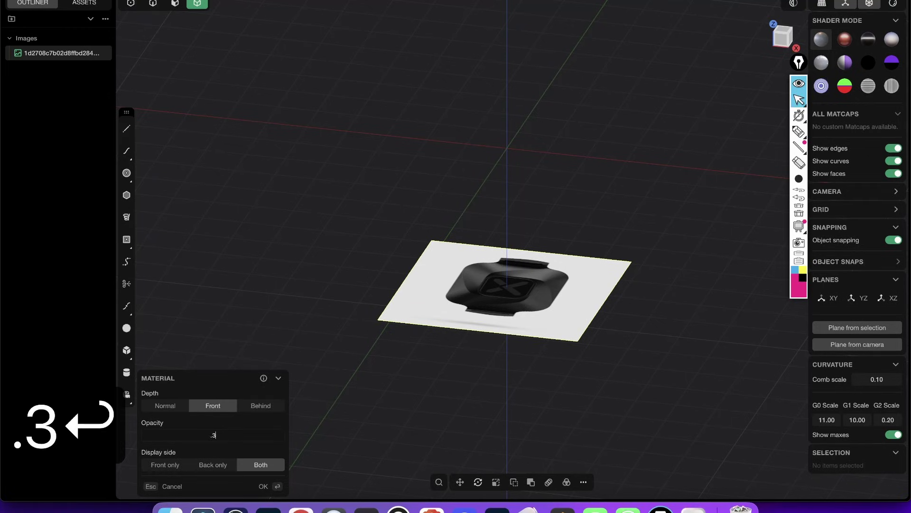
key("Return")
middle_click_drag(501, 177, 516, 203)
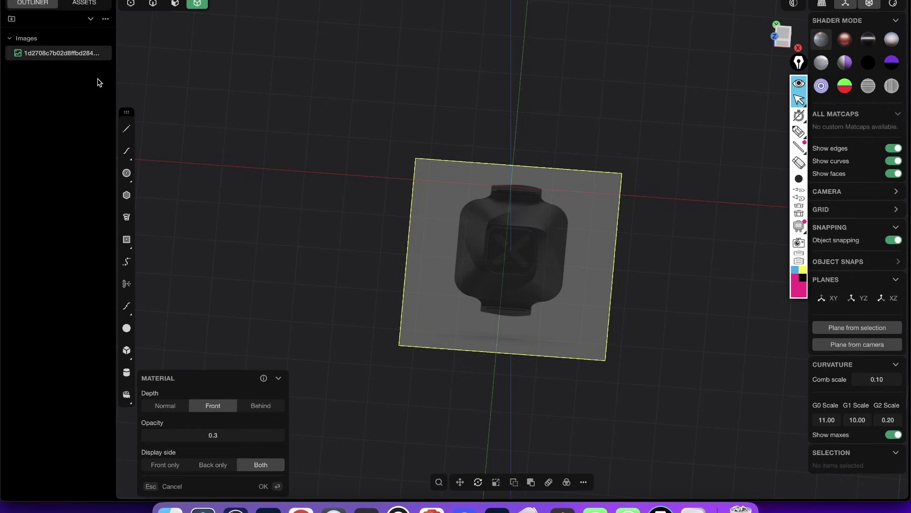
left_click(95, 54)
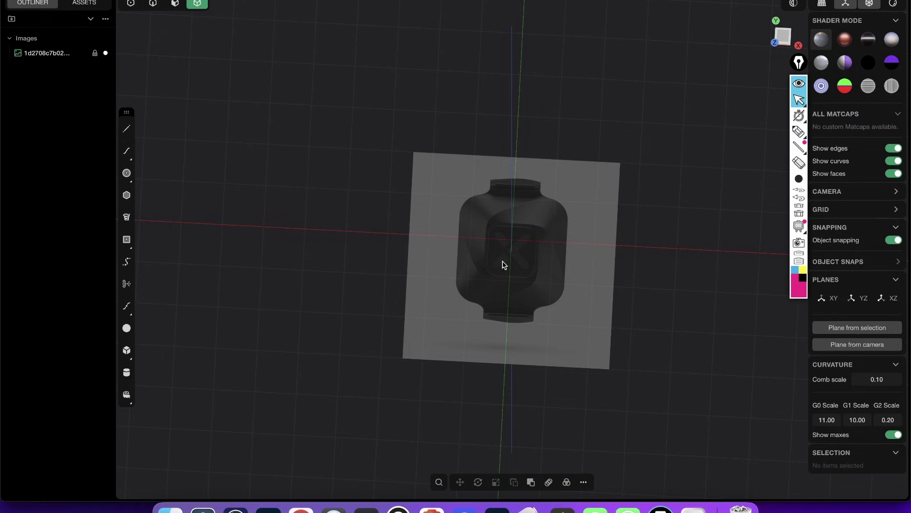
middle_click_drag(502, 265, 522, 248)
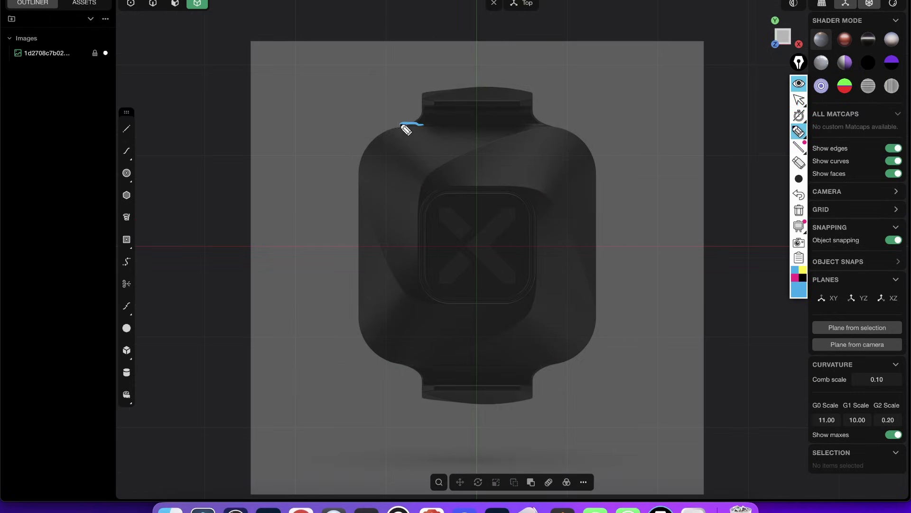
Step: Annotate the sensor's outer body outline and inner square outline in blue, marking where their rounded corners start and end
mouse_move(406, 130)
left_mouse_down()
mouse_move(366, 173)
mouse_move(361, 295)
mouse_move(375, 353)
left_mouse_up()
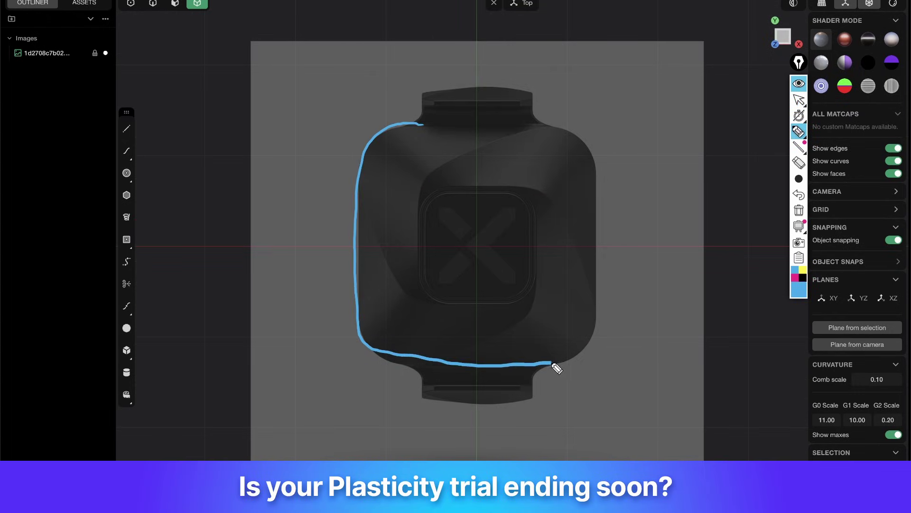
mouse_move(597, 326)
left_mouse_down()
mouse_move(596, 199)
mouse_move(584, 138)
mouse_move(424, 125)
left_mouse_up()
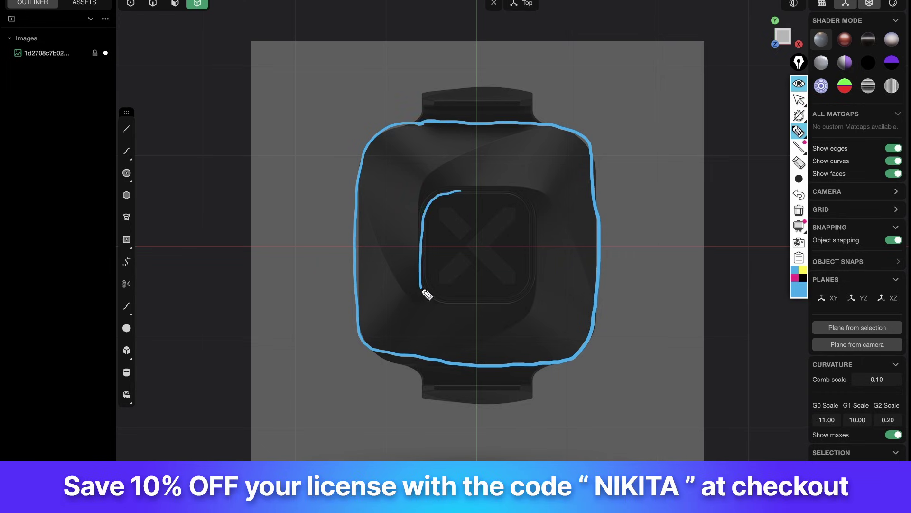
mouse_move(502, 305)
left_mouse_down()
mouse_move(535, 279)
mouse_move(531, 200)
mouse_move(470, 198)
left_mouse_up()
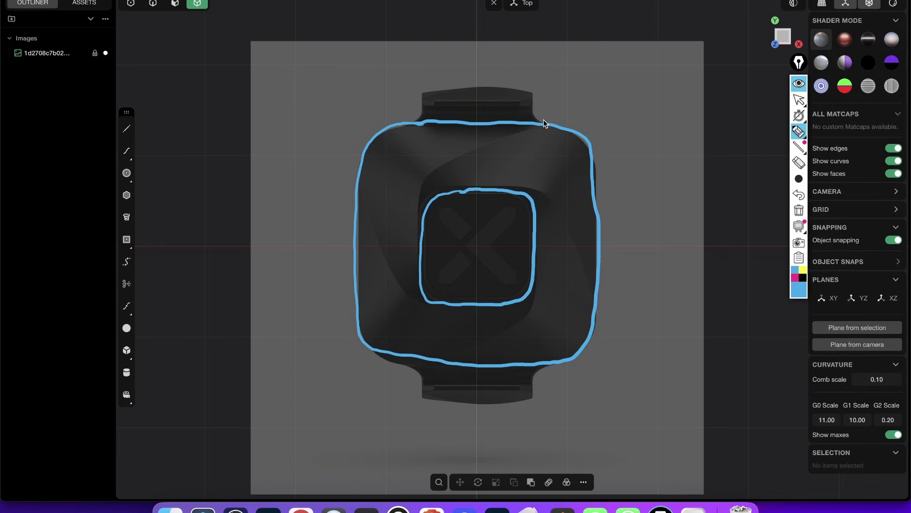
left_click(591, 186)
left_click(420, 231)
left_click(456, 190)
Step: Annotate the four swirling edges running from the inner square to the outer outline in yellow
left_click(803, 269)
mouse_move(421, 254)
left_mouse_down()
mouse_move(425, 191)
mouse_move(448, 170)
mouse_move(571, 129)
left_mouse_up()
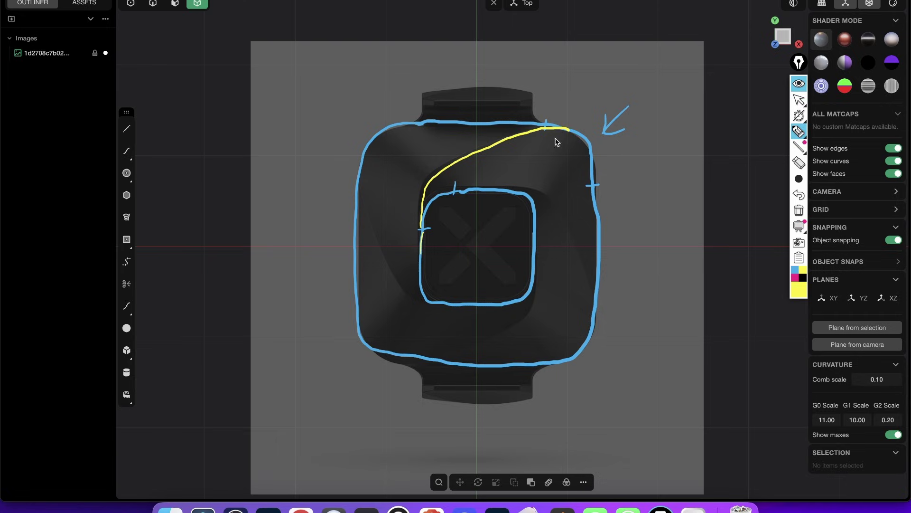
mouse_move(526, 195)
left_mouse_down()
mouse_move(553, 207)
mouse_move(584, 295)
mouse_move(585, 345)
left_mouse_up()
mouse_move(535, 284)
left_mouse_down()
mouse_move(504, 334)
mouse_move(395, 353)
left_mouse_up()
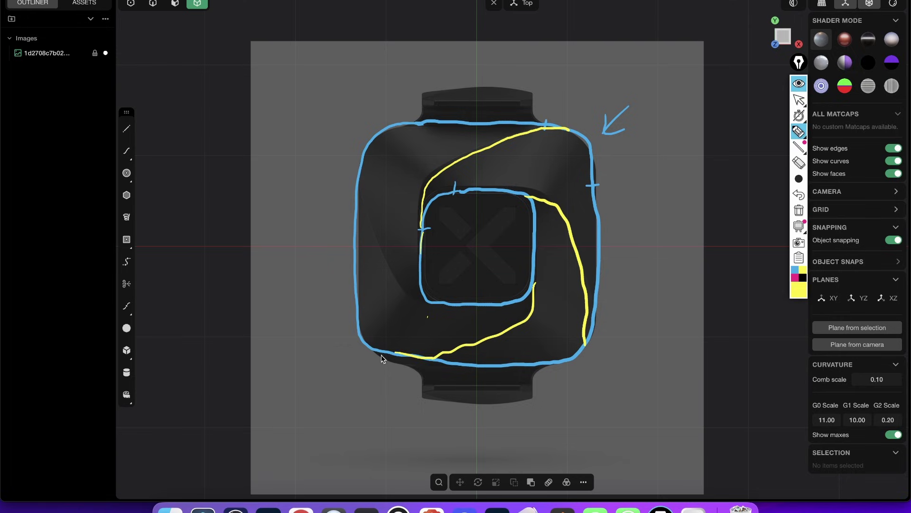
mouse_move(434, 302)
left_mouse_down()
mouse_move(411, 304)
mouse_move(365, 219)
mouse_move(359, 181)
left_mouse_up()
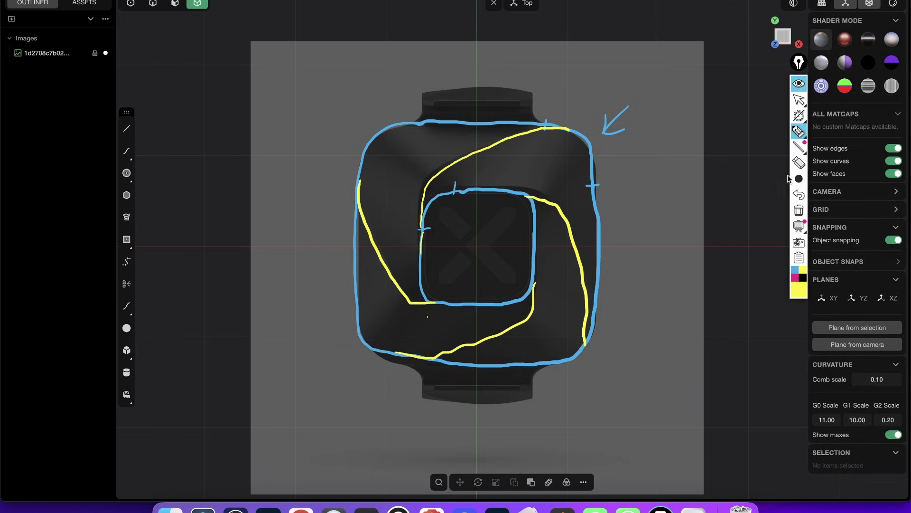
Step: Annotate the surface flow between two swirl edges with blue cross lines and a magenta path with cross strokes
left_click(795, 270)
left_click_drag(467, 163, 472, 176)
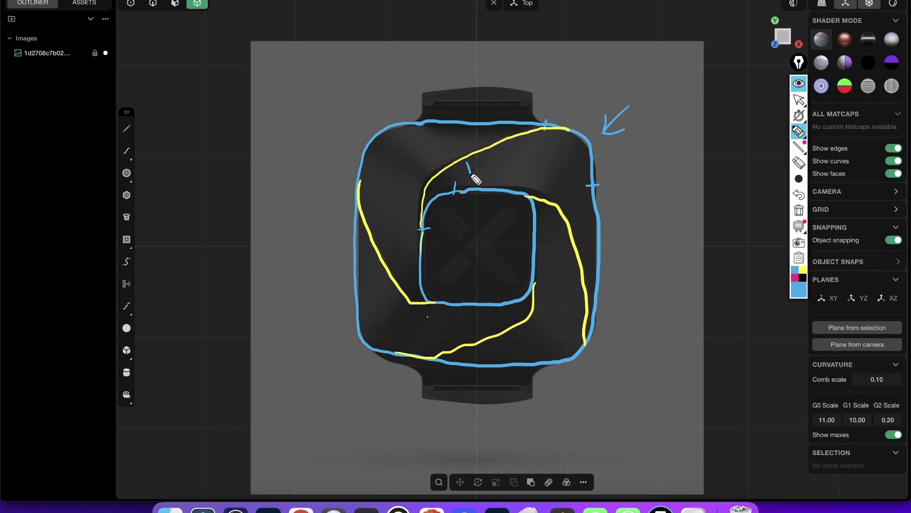
left_click_drag(572, 135, 536, 194)
left_click_drag(581, 254, 594, 244)
left_click(798, 280)
mouse_move(587, 243)
left_mouse_down()
mouse_move(577, 199)
mouse_move(485, 170)
mouse_move(449, 192)
left_mouse_up()
left_click_drag(577, 237, 604, 178)
mouse_move(555, 208)
left_mouse_down()
mouse_move(576, 162)
mouse_move(562, 146)
left_mouse_up()
left_click_drag(515, 179, 532, 146)
left_click_drag(493, 176, 500, 147)
left_click_drag(466, 177, 468, 159)
left_click_drag(439, 180, 453, 167)
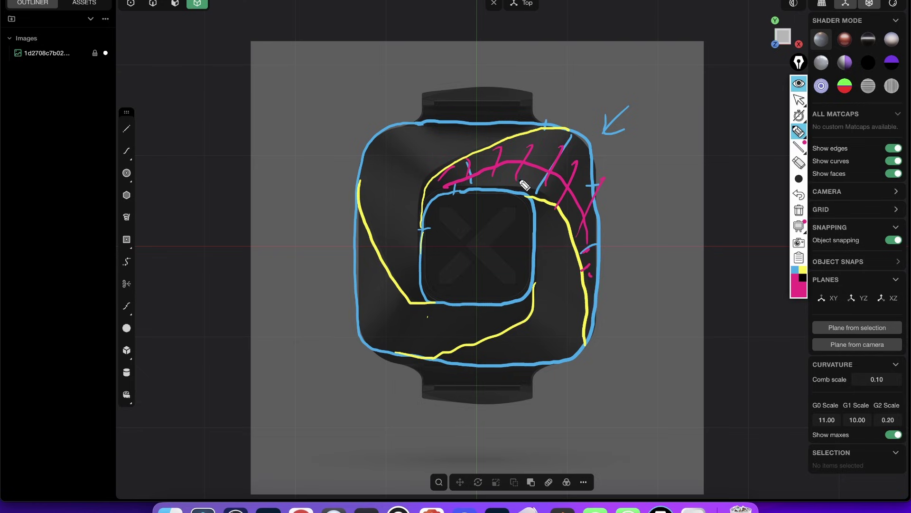
Step: Mark the flow direction around the remaining sides in magenta, clear all annotations and return to the selection pointer
left_click_drag(590, 262, 583, 267)
mouse_move(559, 240)
left_mouse_down()
mouse_move(538, 283)
mouse_move(552, 307)
left_mouse_up()
left_click_drag(568, 336, 501, 346)
left_click_drag(476, 314, 435, 350)
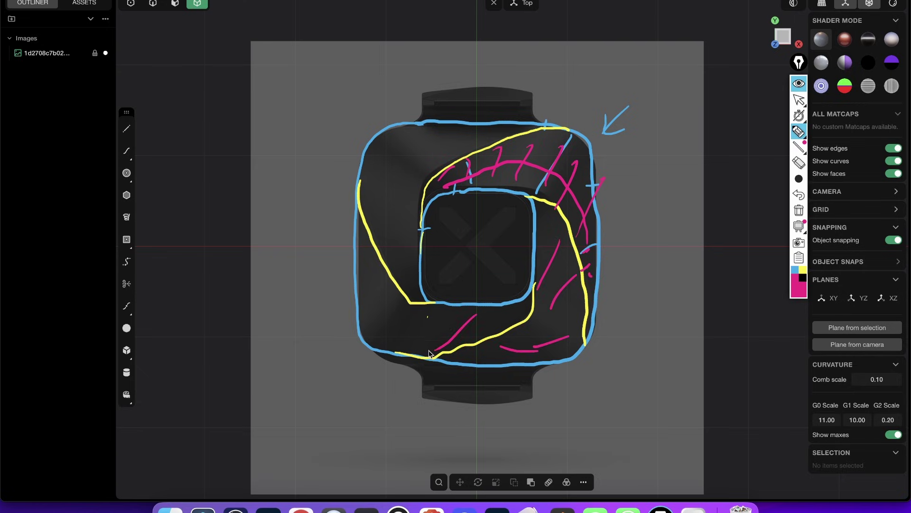
left_click_drag(426, 316, 396, 334)
left_click_drag(404, 314, 381, 327)
left_click_drag(418, 255, 348, 216)
mouse_move(402, 197)
left_mouse_down()
mouse_move(375, 175)
mouse_move(398, 145)
left_mouse_up()
left_click_drag(451, 150, 469, 103)
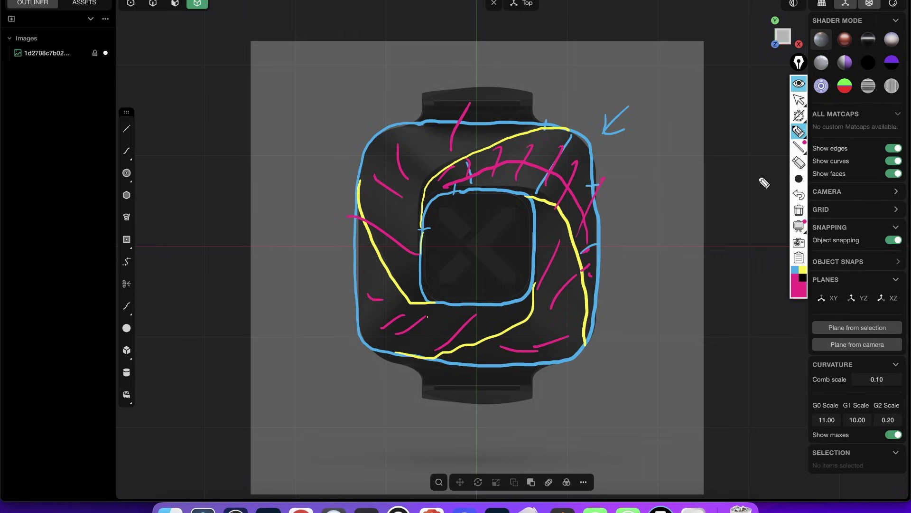
left_click(799, 210)
left_click(800, 101)
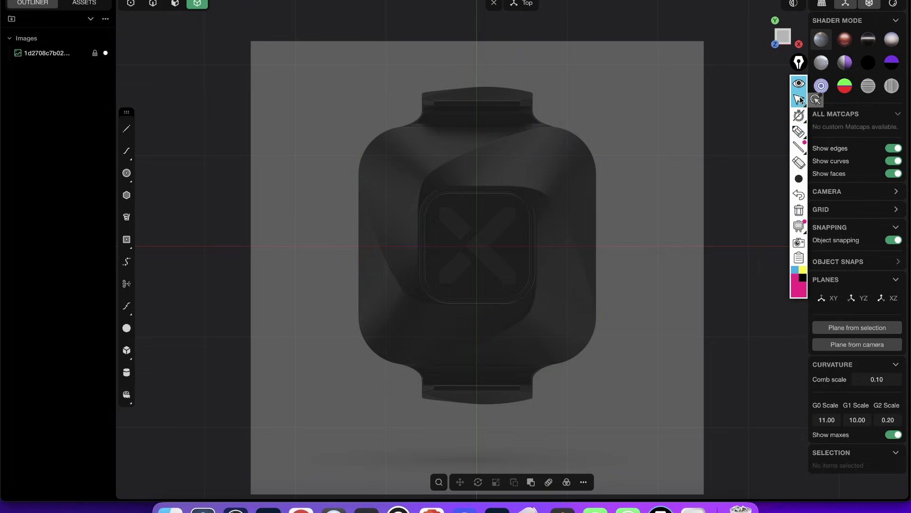
Step: Draw a square centred on the origin, about 2.64 m per side, matching the sensor body's outer outline
middle_click_drag(469, 128, 467, 124, "shift")
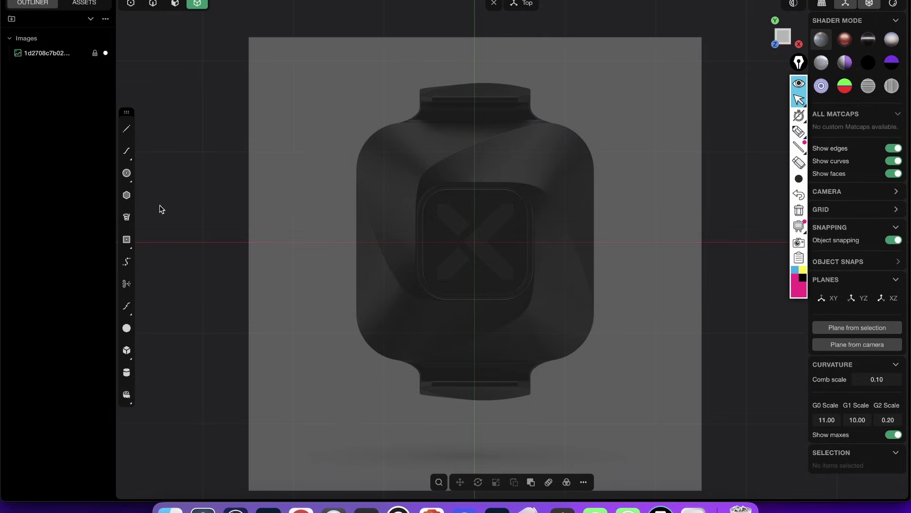
left_click(126, 239)
left_click(475, 242)
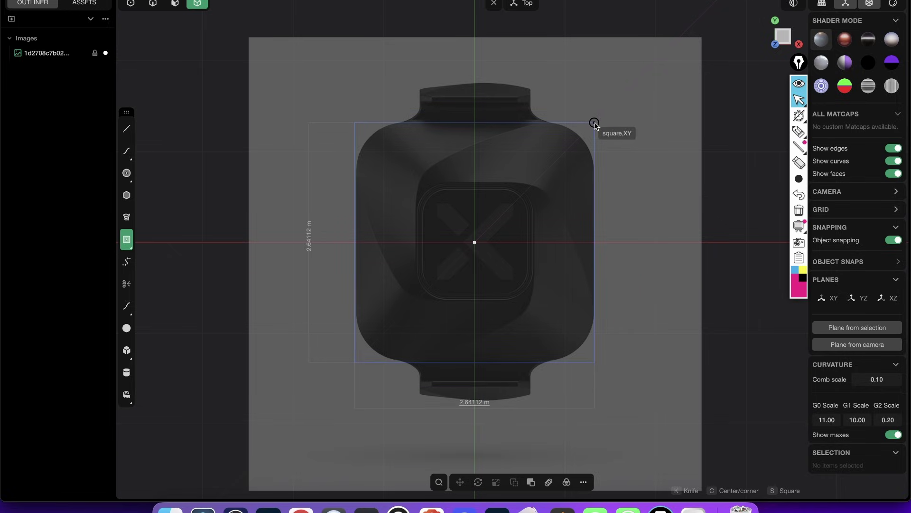
left_click(595, 124)
Step: Offset the square inward by about 0.68 m to match the sensor's inner square
scroll(494, 167, "up", 3)
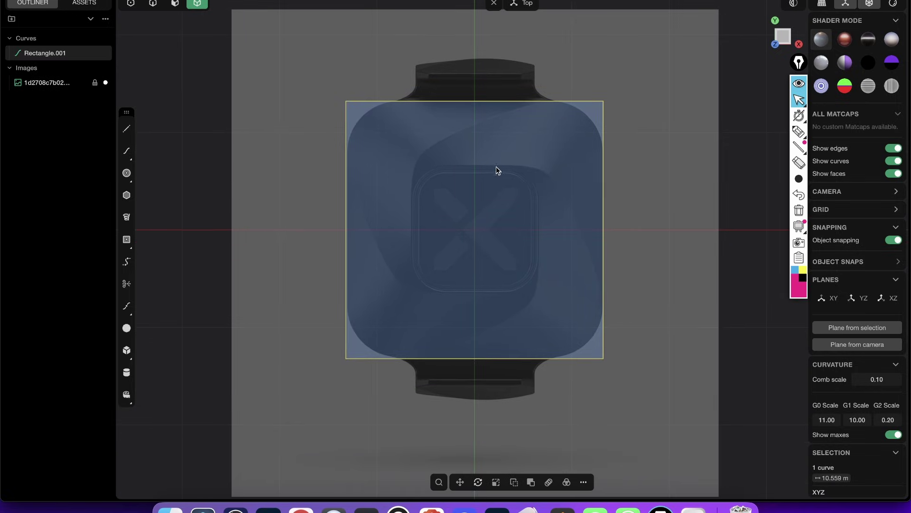
key("o")
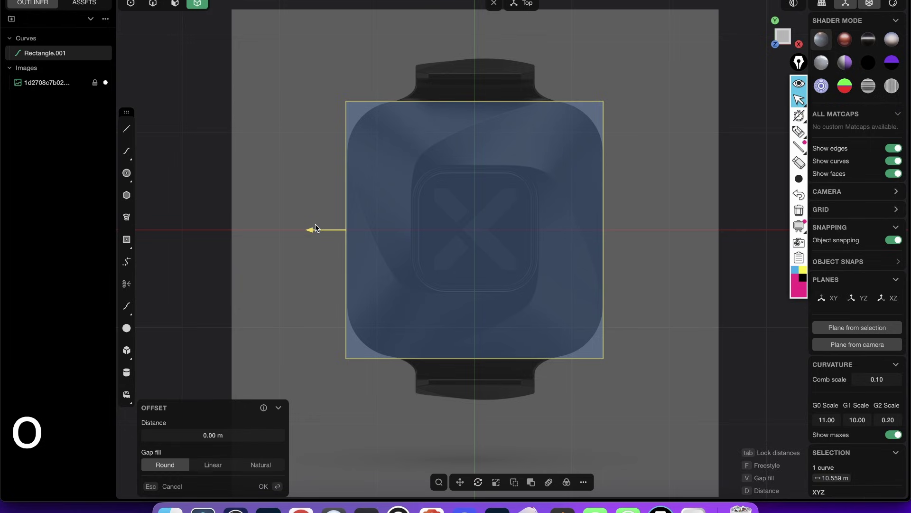
left_click_drag(316, 224, 377, 256)
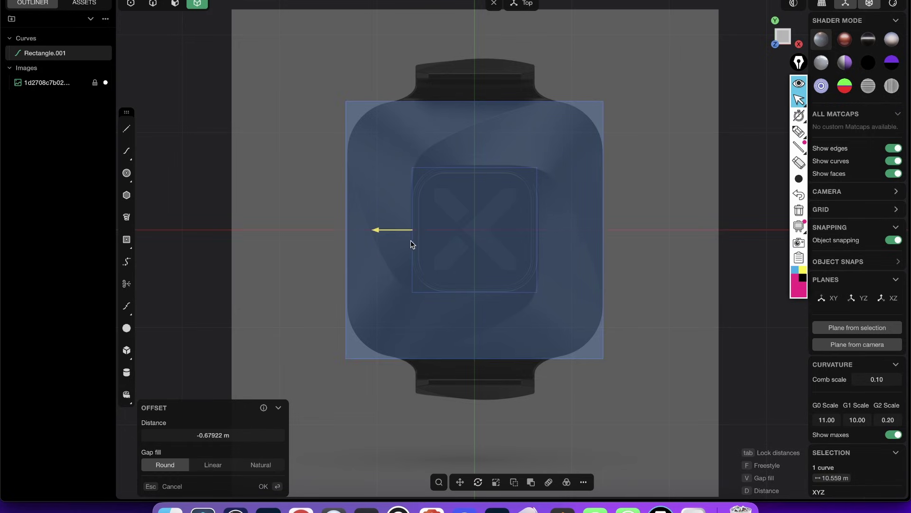
left_click(440, 194)
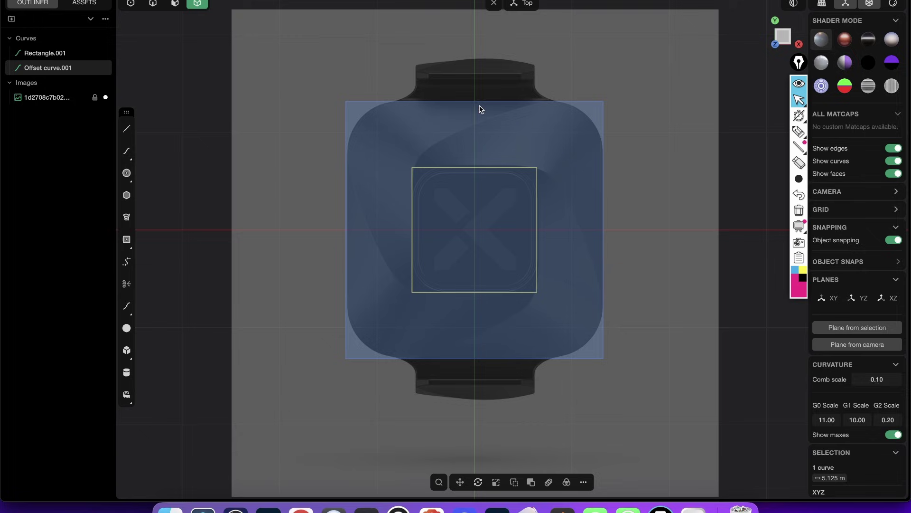
Step: Fillet all corners of the outer square with a radius of about 0.53 m, following the reference outline
key("2")
left_click(407, 109)
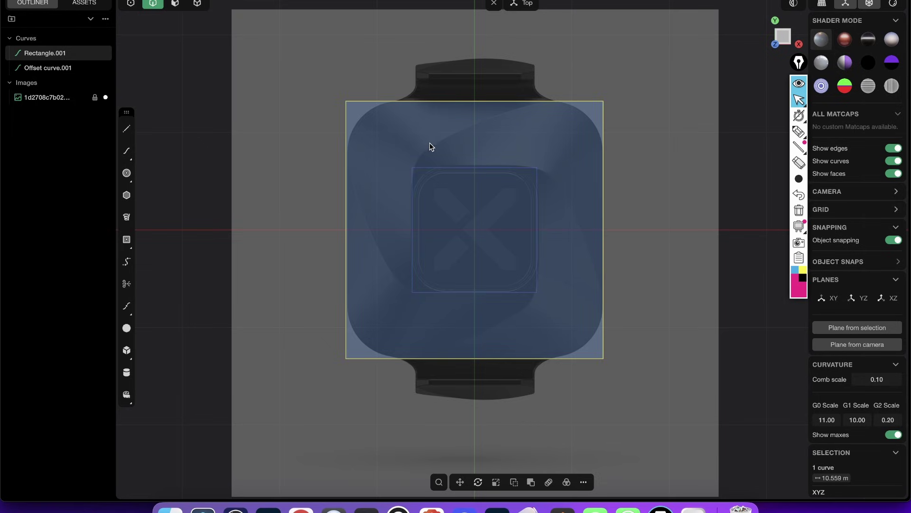
key("b")
left_click_drag(476, 231, 486, 181)
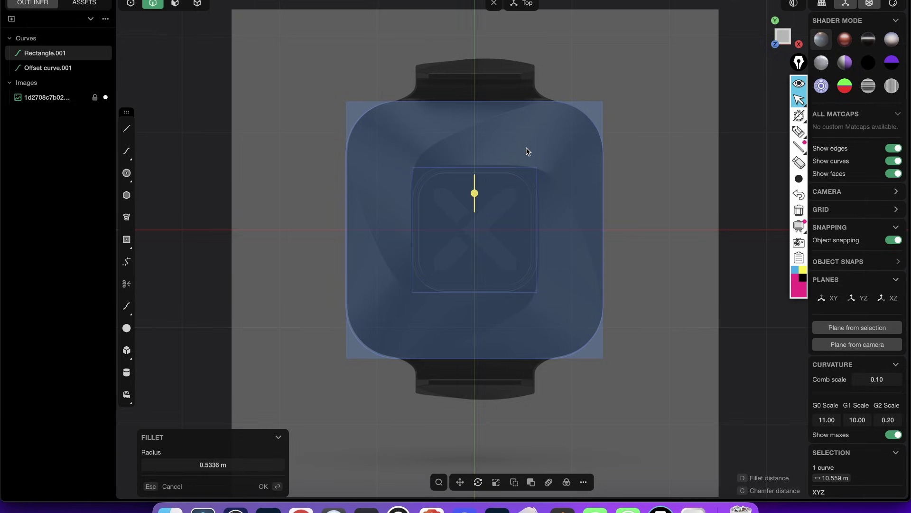
key("Return")
Step: Fillet all corners of the inner offset square to follow the rounded inner outline of the reference
scroll(505, 158, "up", 1)
left_click(463, 167)
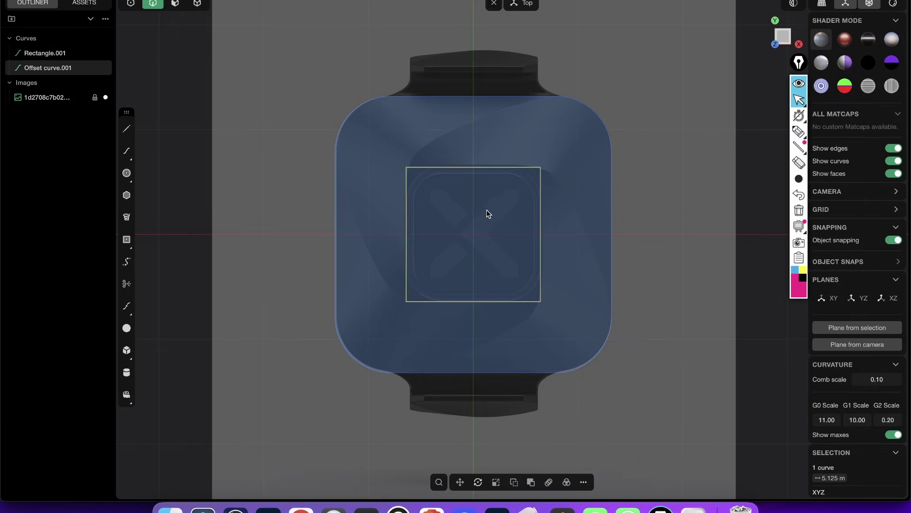
key("b")
left_click_drag(474, 231, 482, 199)
key("Return")
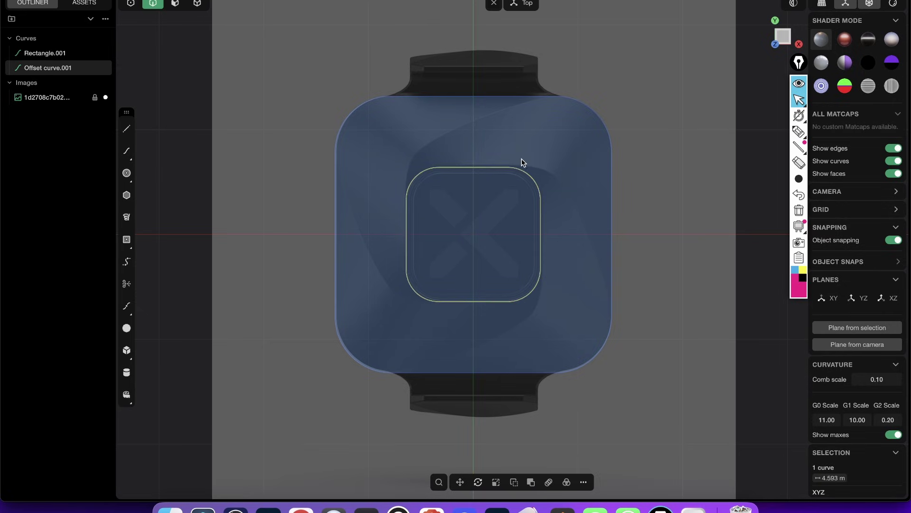
Step: Raise the inner rounded square about 0.25 m along the Z axis above the outer outline
middle_click_drag(505, 147, 485, 169)
key("g")
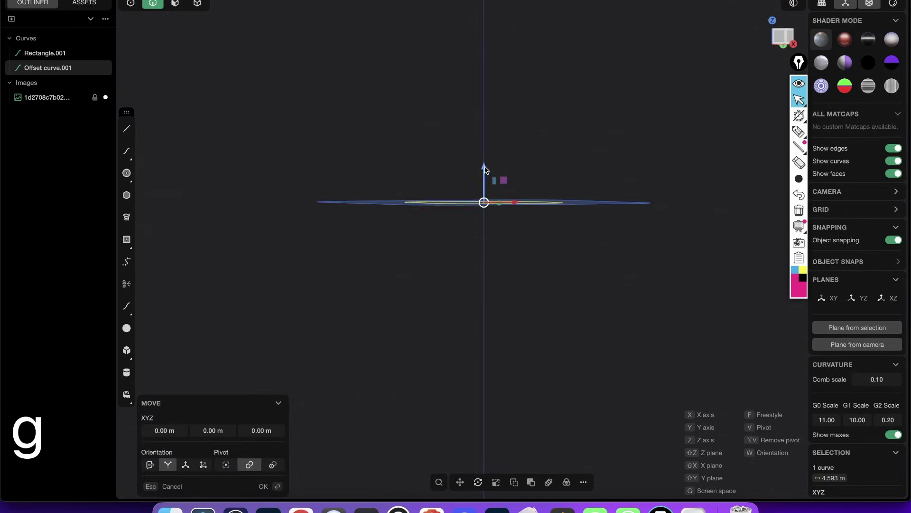
left_click_drag(484, 166, 484, 140)
middle_click_drag(484, 196, 482, 201)
middle_click_drag(488, 151, 485, 164, "shift")
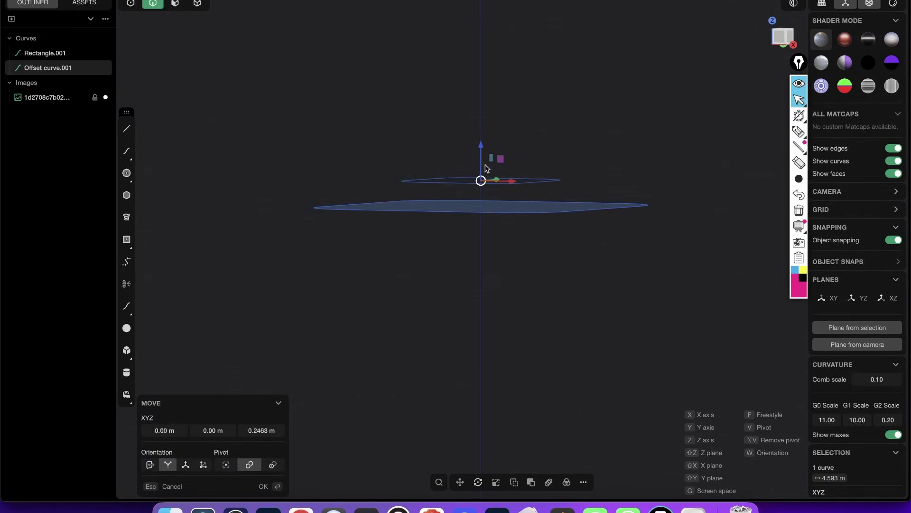
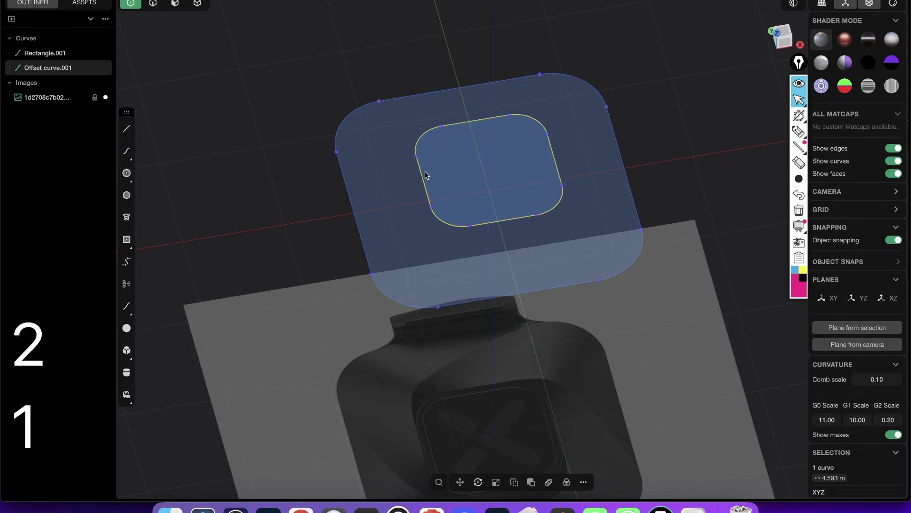
scroll(425, 151, "up", 2)
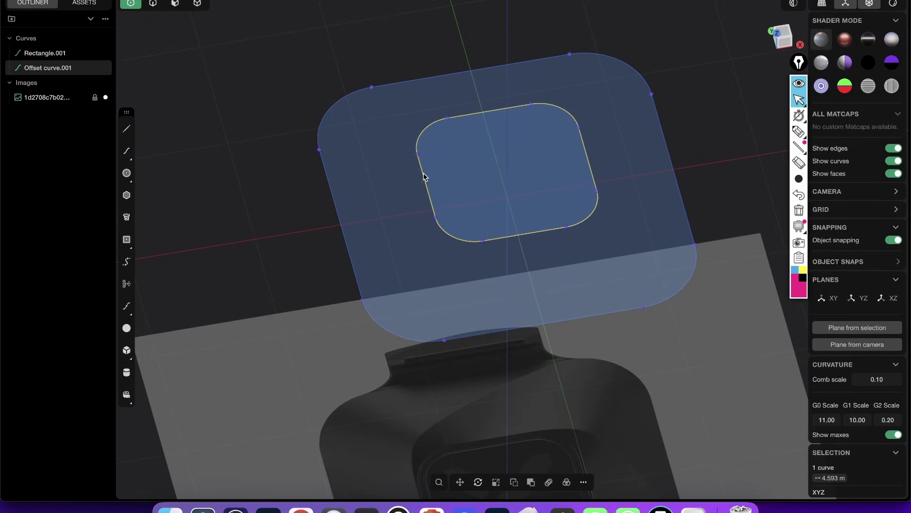
Step: Unjoin the outer and inner rounded square curves into their separate line and arc segments
key("Escape")
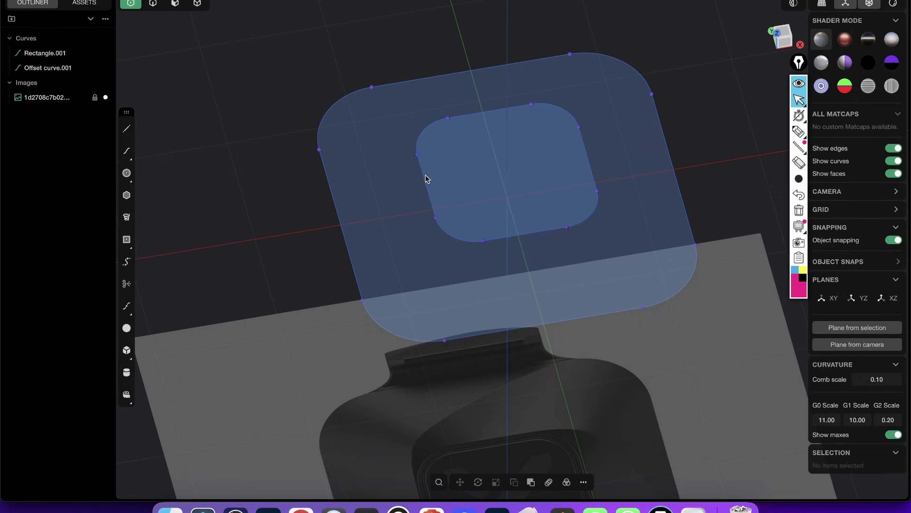
key("2")
left_click(448, 114)
left_click(419, 77)
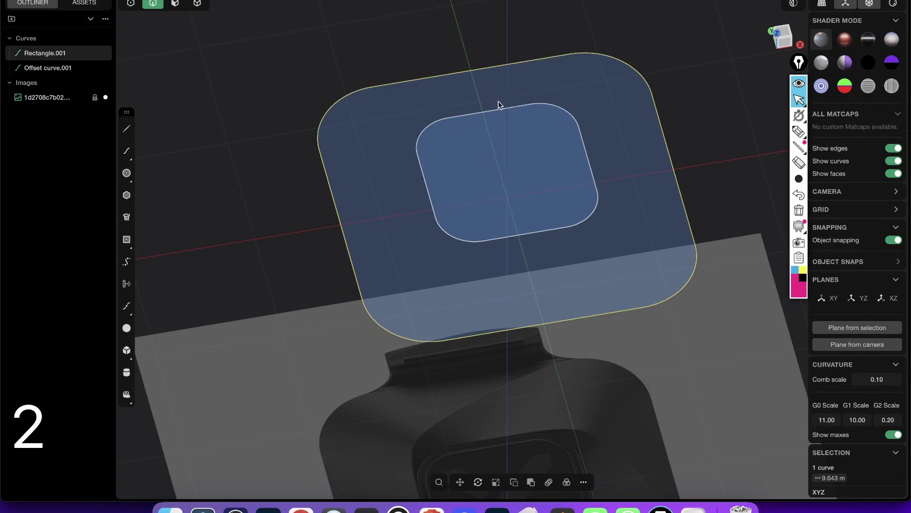
middle_click_drag(398, 150, 519, 125)
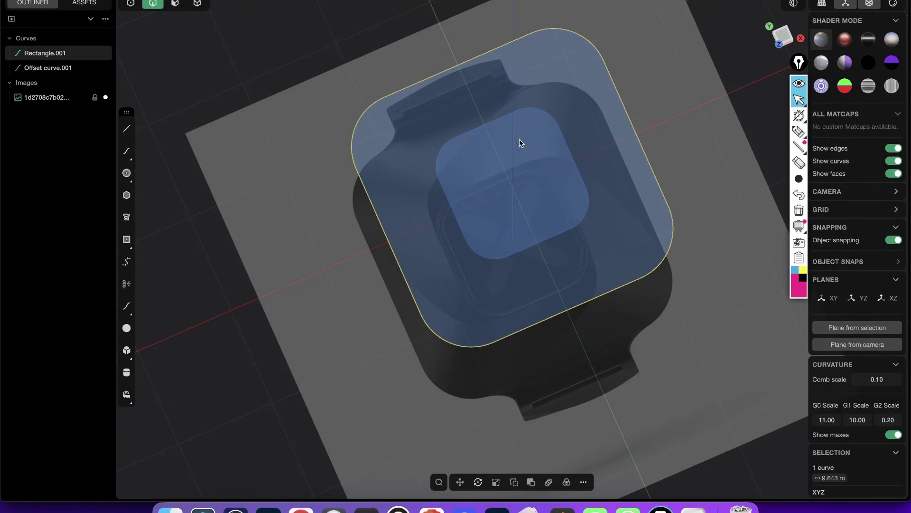
left_click_drag(522, 179, 420, 16)
middle_click_drag(421, 15, 476, 101)
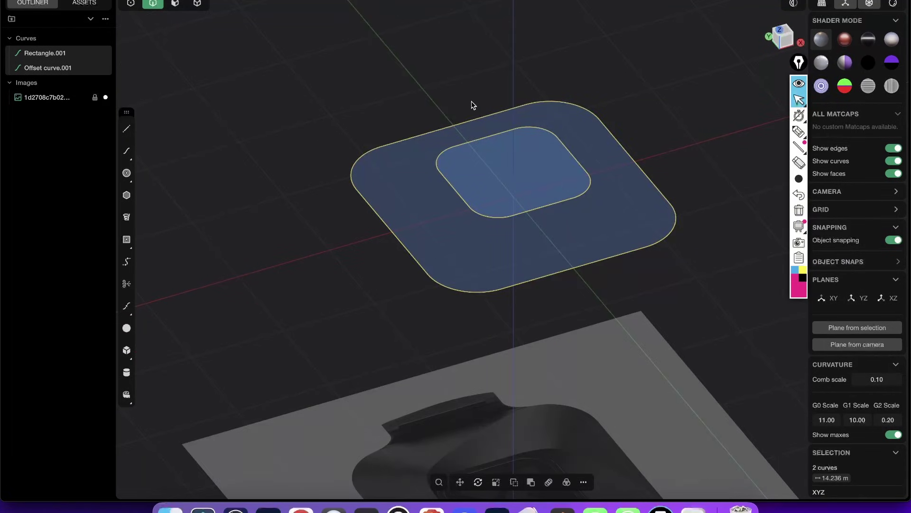
key("alt+j")
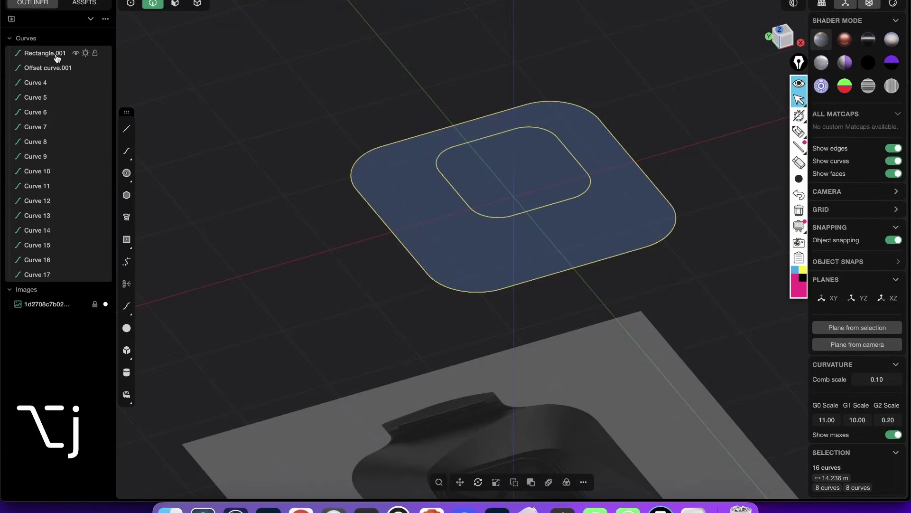
Step: Hide the outer outline's upper straight segment and the inner outline's upper-left corner arc
left_click(357, 111)
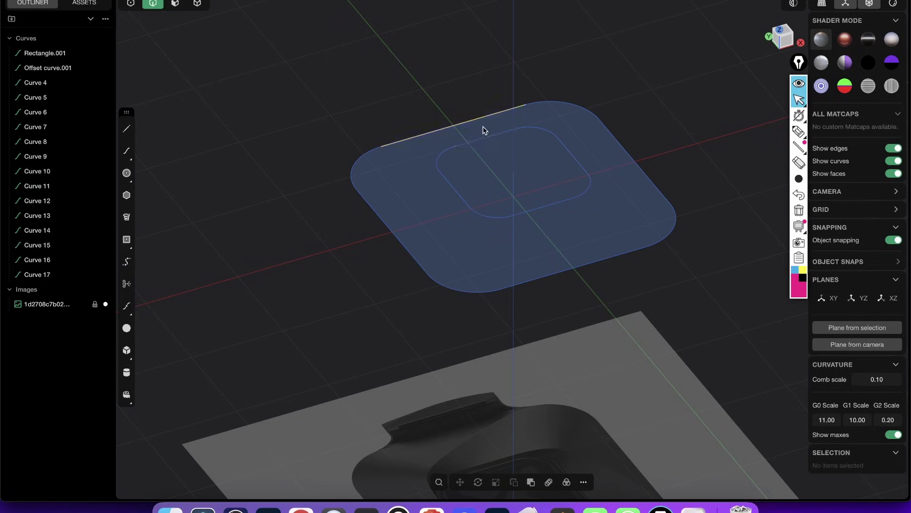
middle_click_drag(533, 190, 597, 88)
left_click(779, 41)
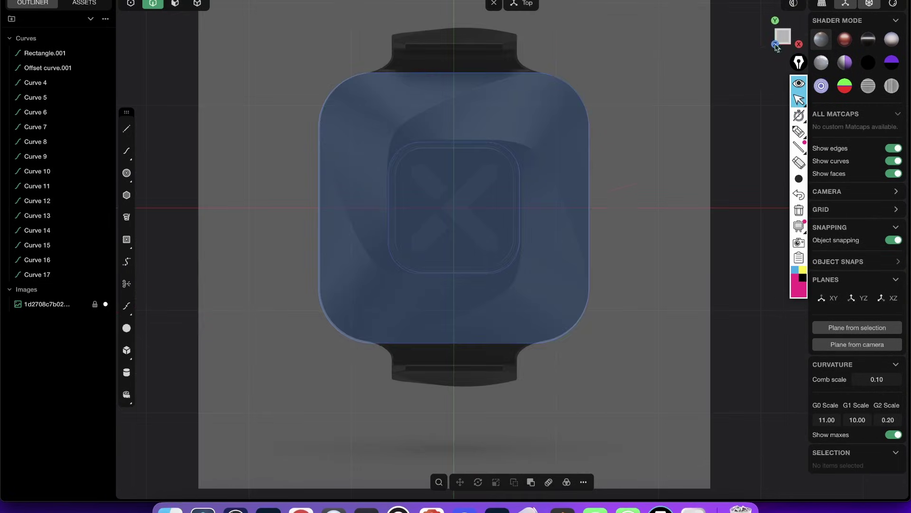
middle_click_drag(449, 138, 468, 169, "shift")
scroll(492, 104, "up", 2)
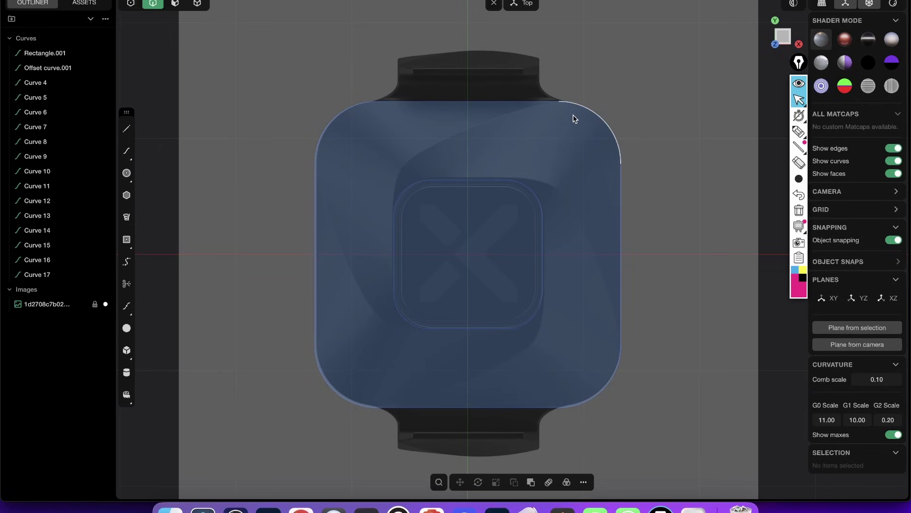
left_click(522, 102)
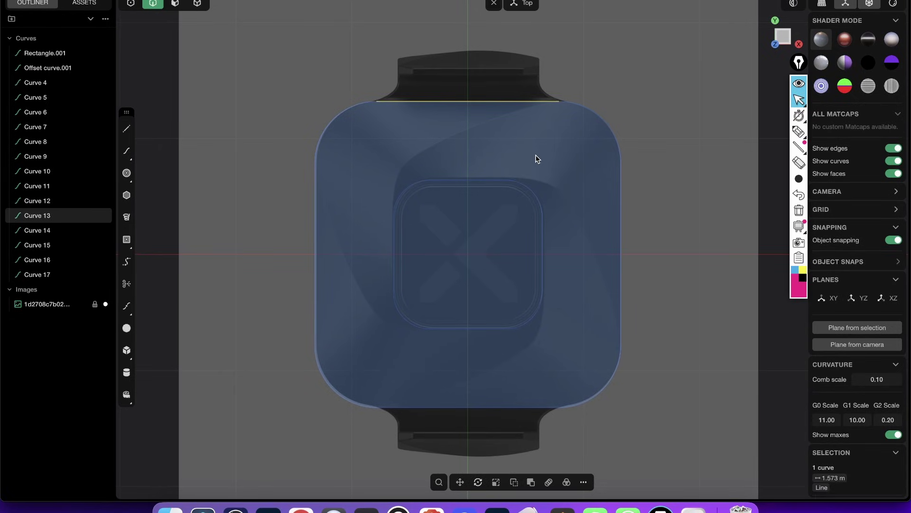
key("h")
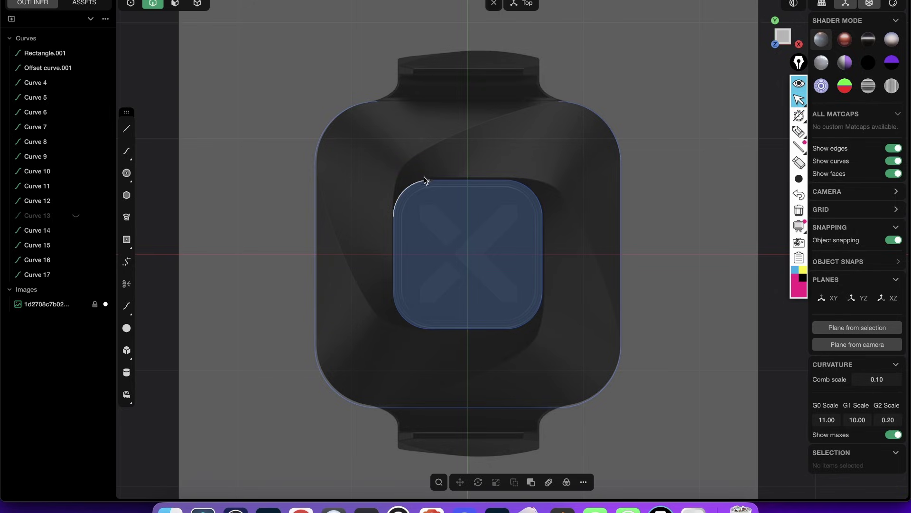
left_click(406, 190)
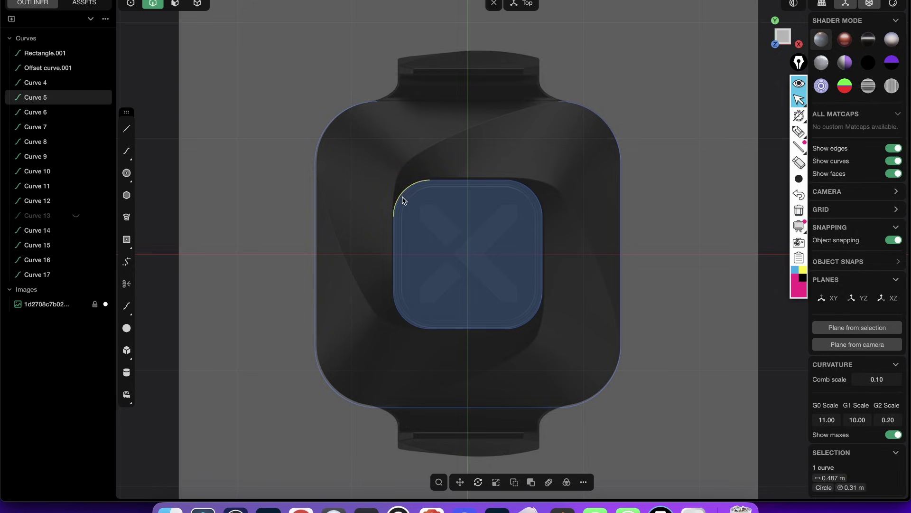
key("h")
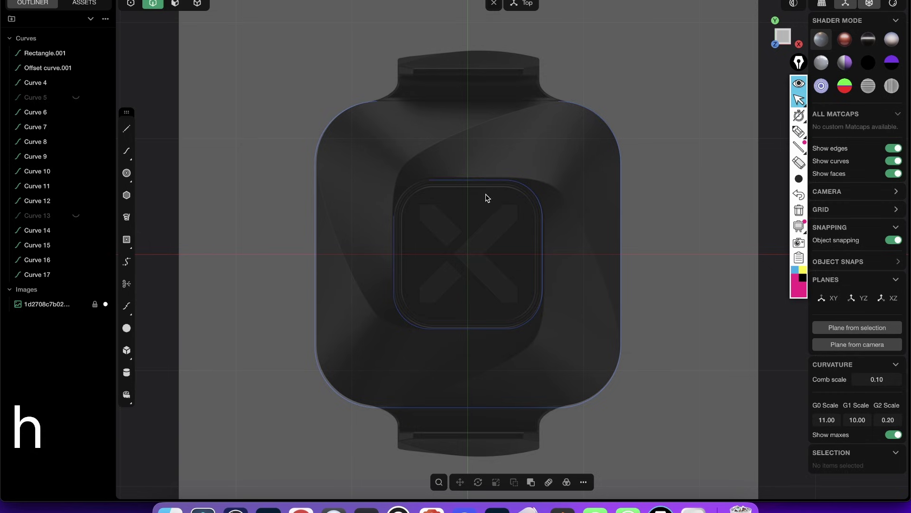
Step: Bridge the upper endpoint of the inner outline's left side to the outer outline's upper-right endpoint with G2 curvature at both ends
scroll(486, 198, "up", 1)
key("1")
scroll(375, 227, "up", 1)
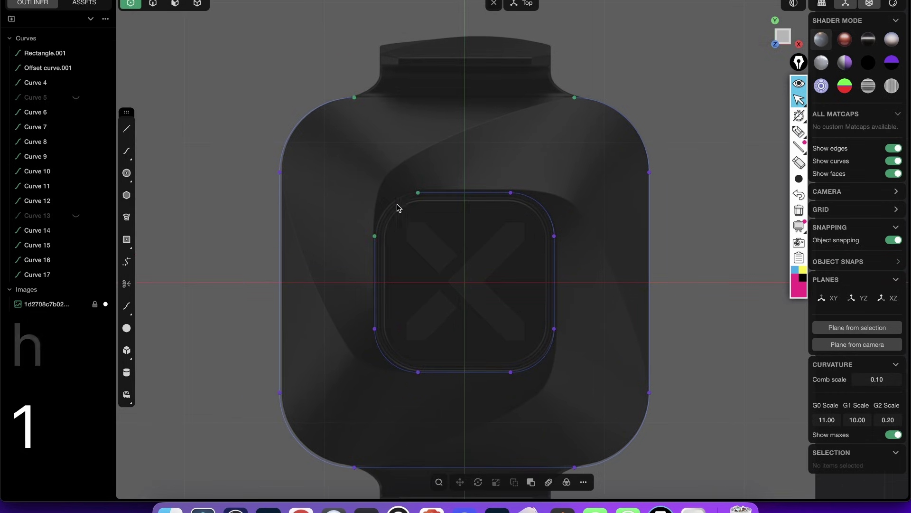
middle_click_drag(375, 262, 368, 244)
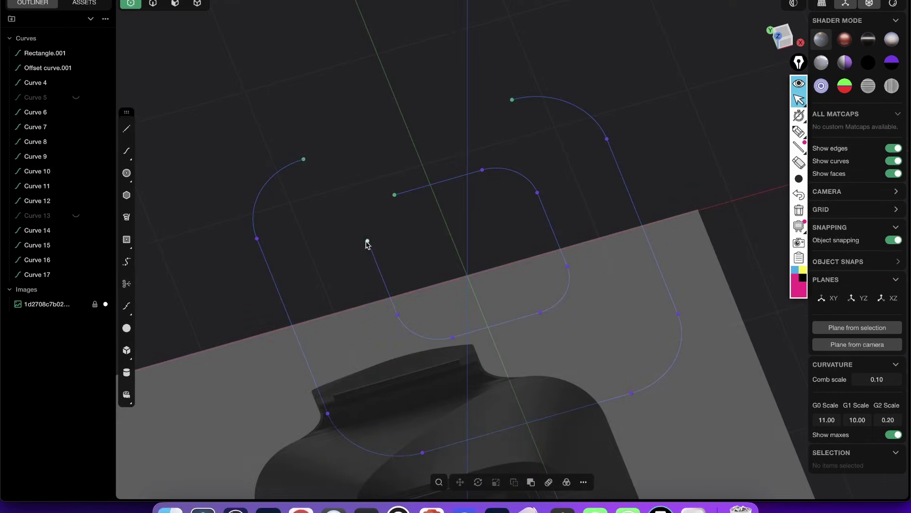
left_click(368, 241)
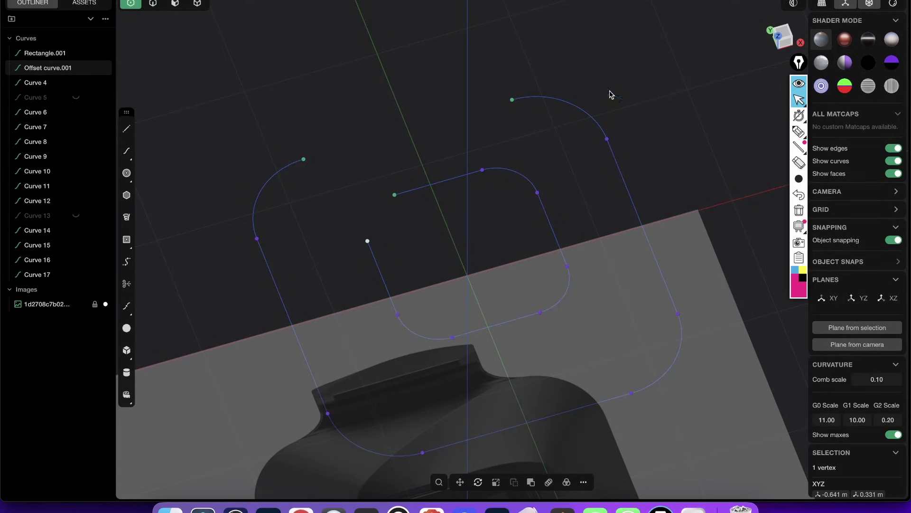
left_click(784, 31)
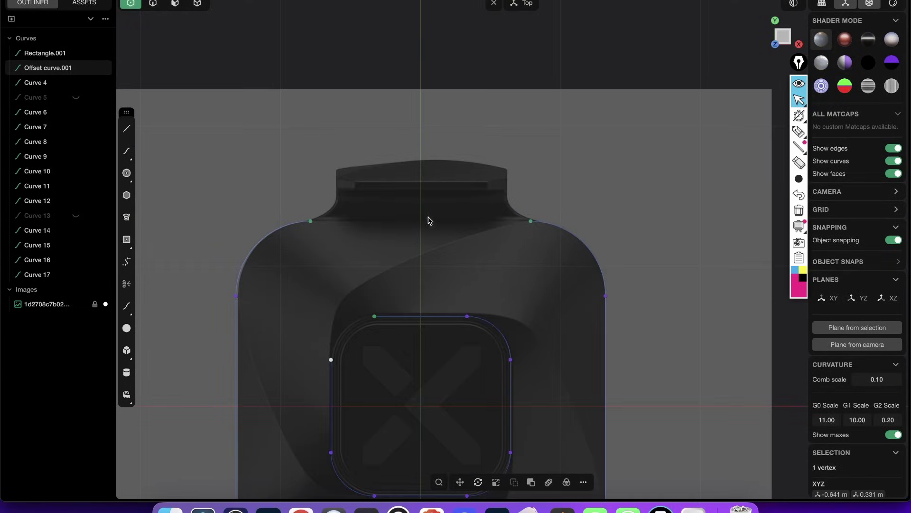
middle_click_drag(392, 305, 406, 219, "shift")
middle_click_drag(354, 247, 415, 181)
left_click(412, 139, "shift")
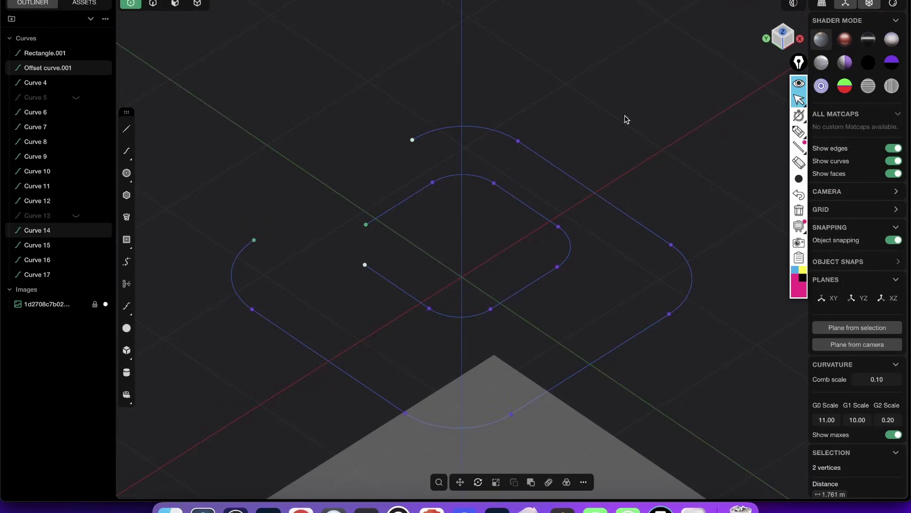
left_click(784, 32)
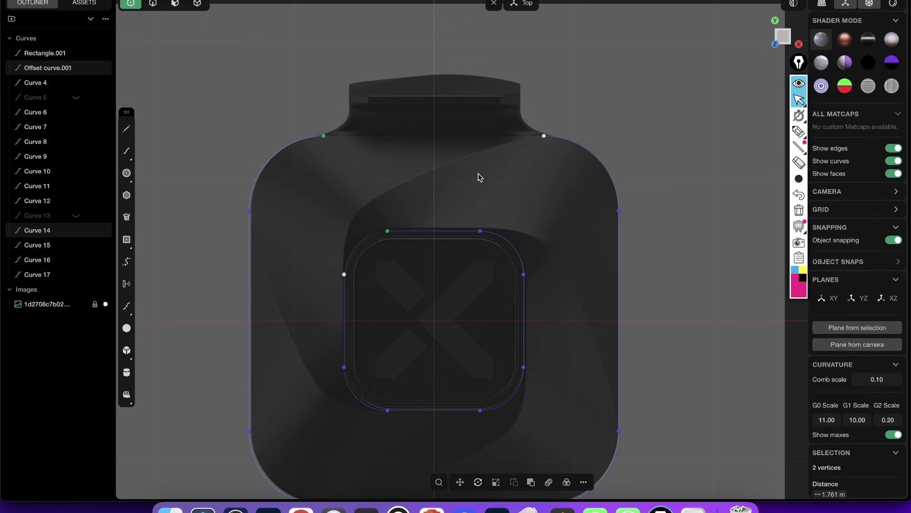
key("b")
middle_click_drag(415, 221, 516, 178)
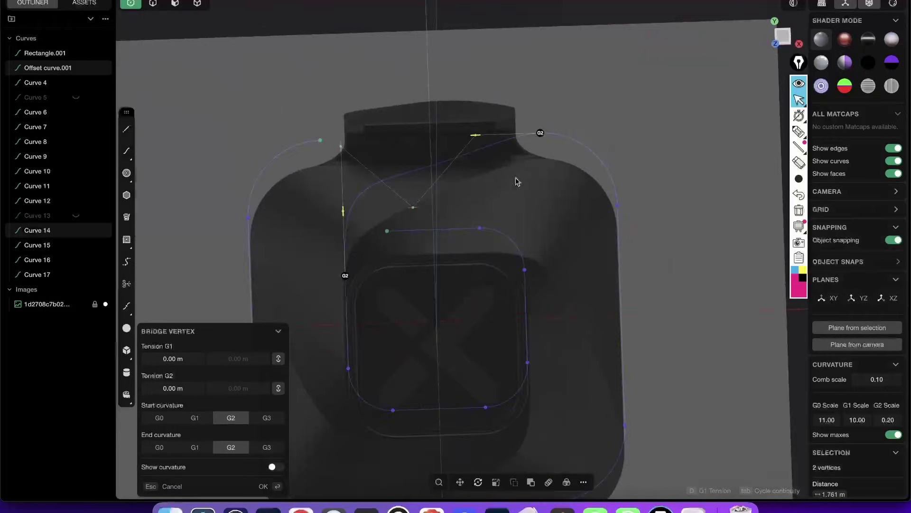
Step: Adjust the bridge curve's G1 tension to about -0.072 m and G2 tension to about -0.081 m, following the swirl edge in the reference
left_click(784, 40)
middle_click_drag(393, 182, 419, 168, "shift")
scroll(419, 171, "up", 2)
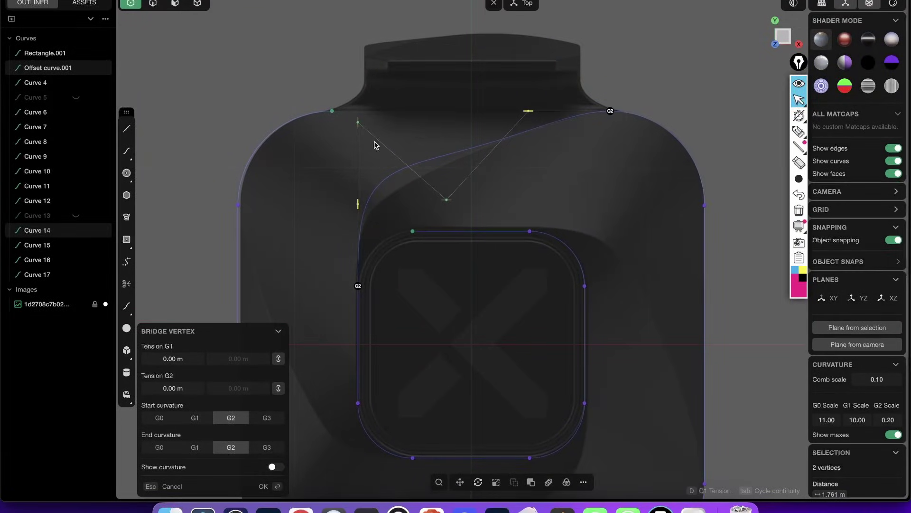
left_click_drag(357, 208, 358, 225)
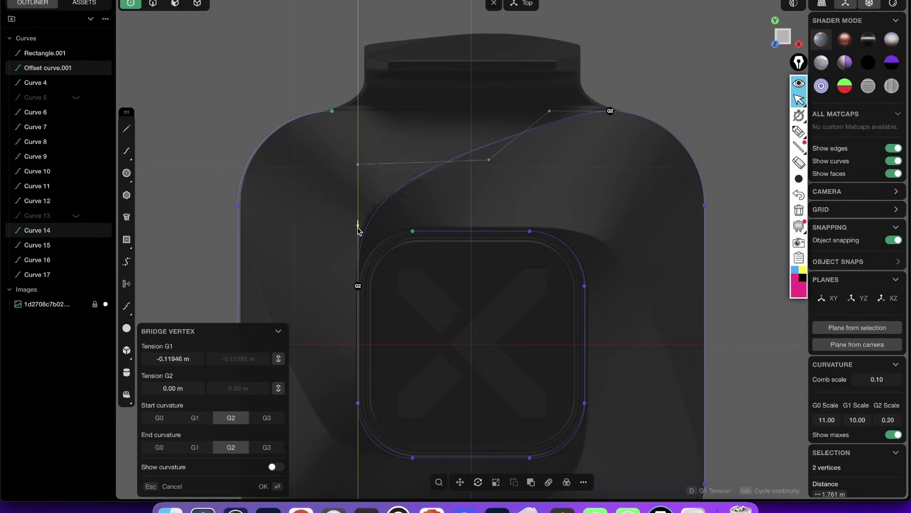
scroll(522, 126, "up", 5)
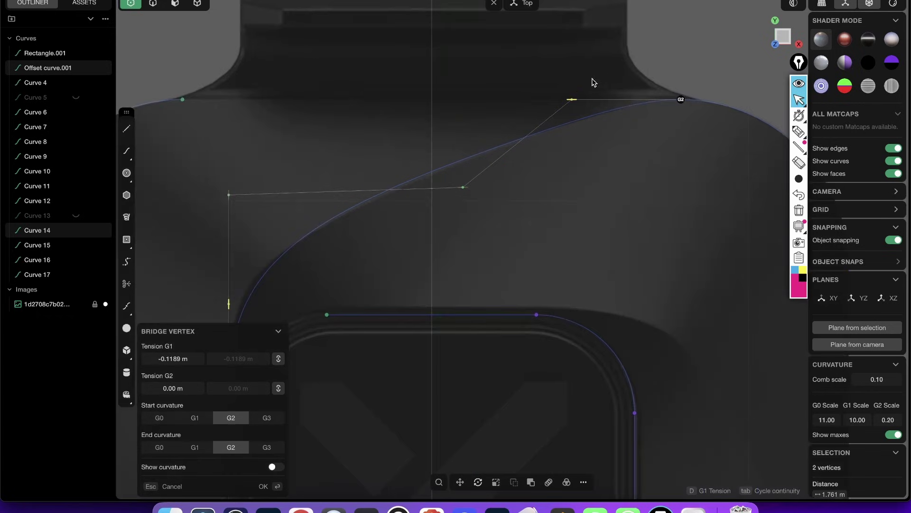
scroll(463, 190, "down", 5)
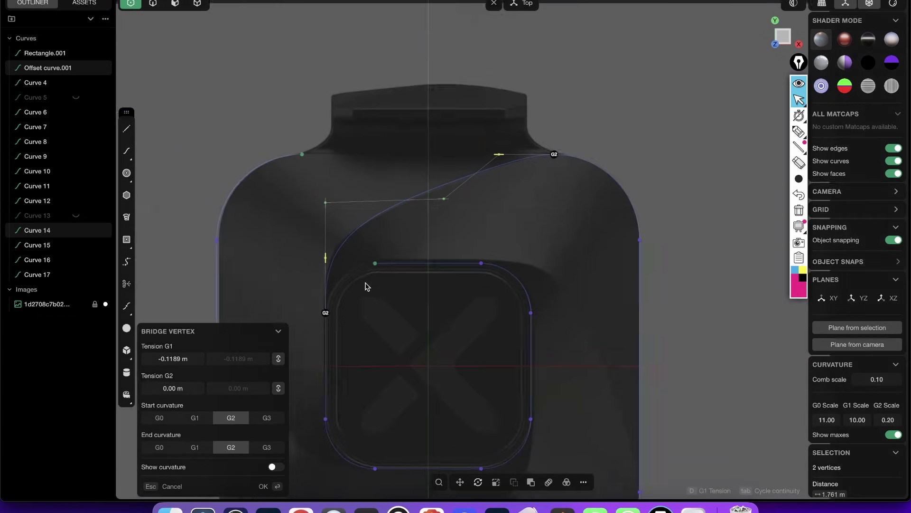
scroll(369, 285, "up", 3)
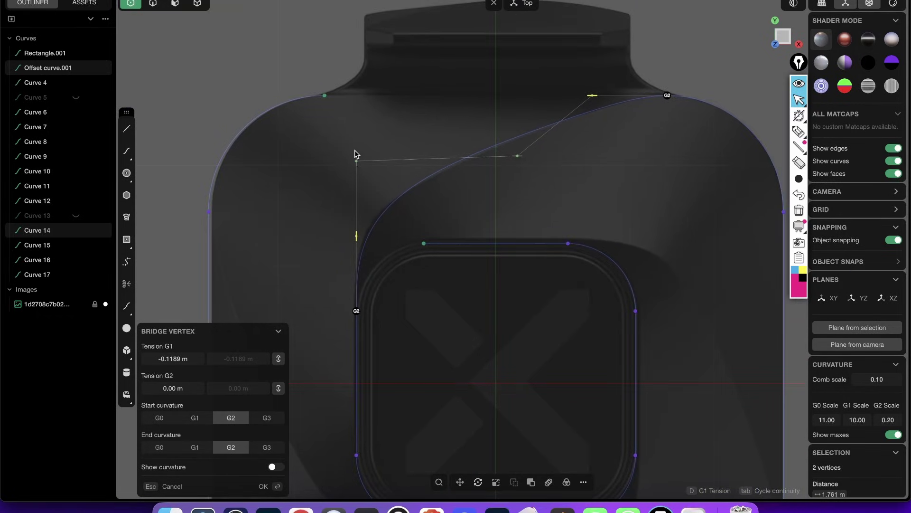
left_click_drag(356, 162, 356, 226)
left_click_drag(356, 143, 359, 160)
mouse_move(512, 179)
left_mouse_down()
mouse_move(520, 179)
mouse_move(509, 177)
left_mouse_up()
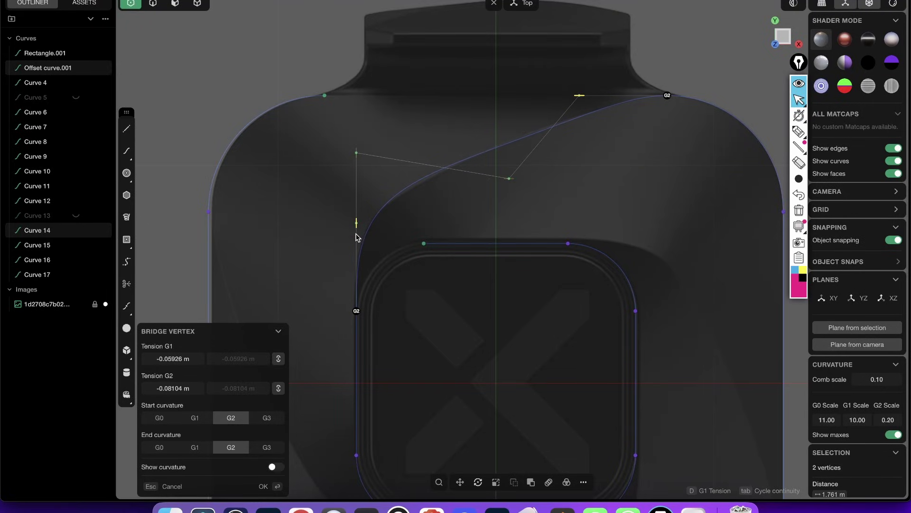
left_click_drag(356, 222, 356, 227)
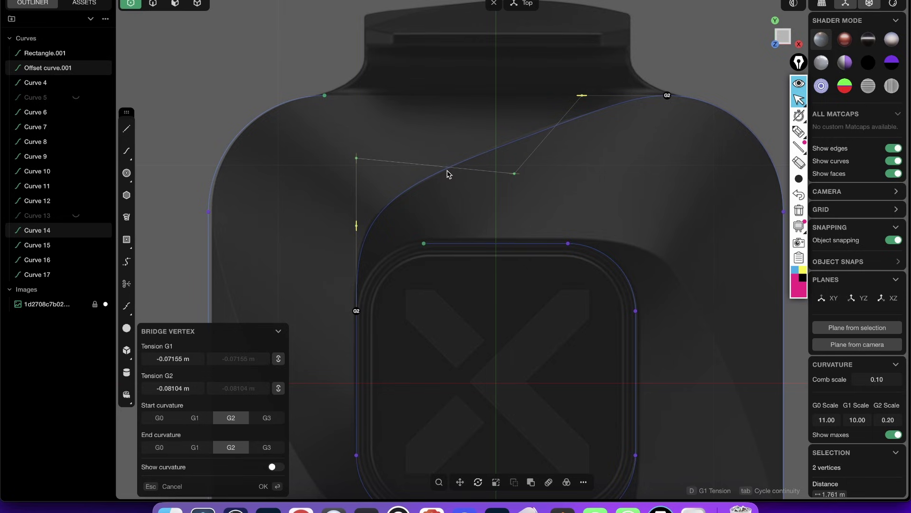
scroll(483, 203, "up", 1)
scroll(476, 242, "down", 3)
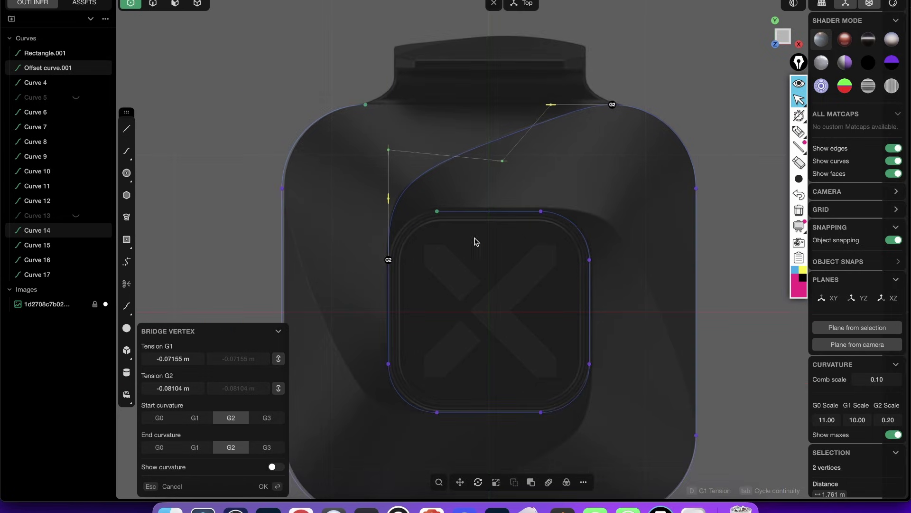
middle_click_drag(437, 267, 525, 212)
scroll(408, 274, "up", 2)
middle_click_drag(407, 274, 492, 247, "shift")
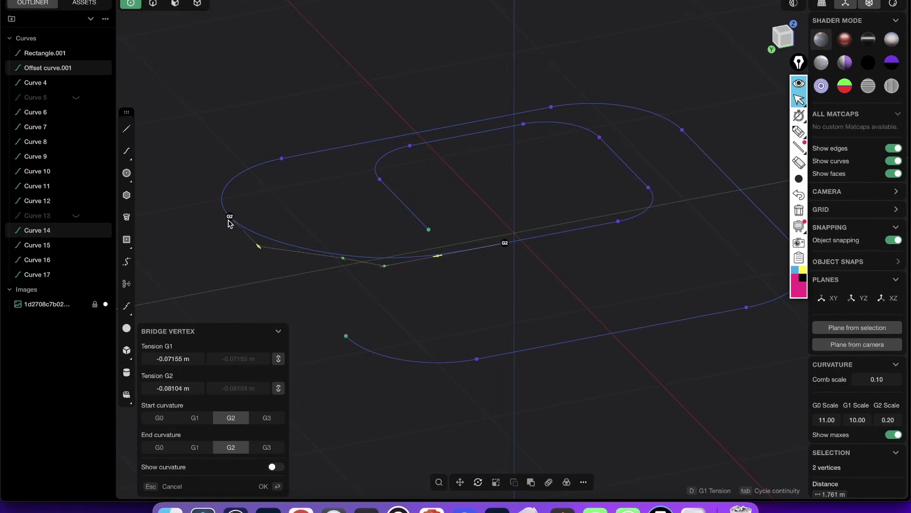
middle_click_drag(229, 223, 535, 193)
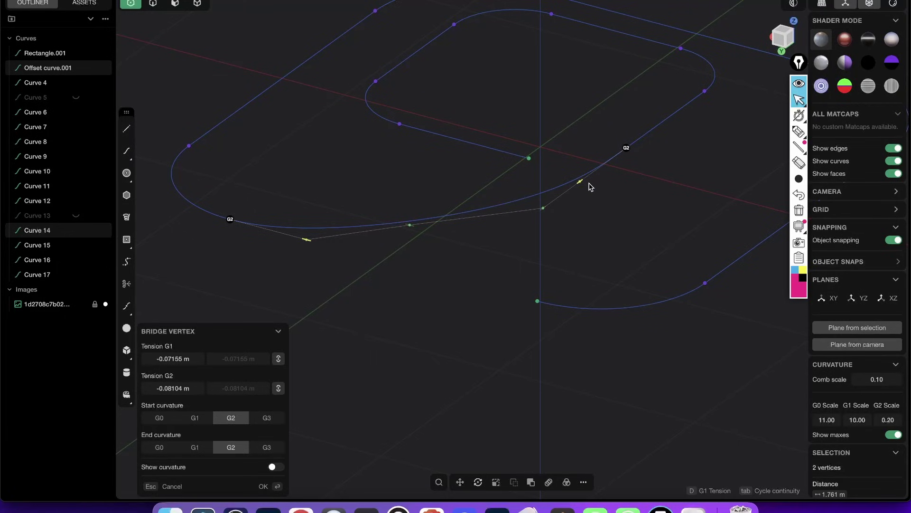
left_click(799, 131)
left_click_drag(575, 170, 573, 171)
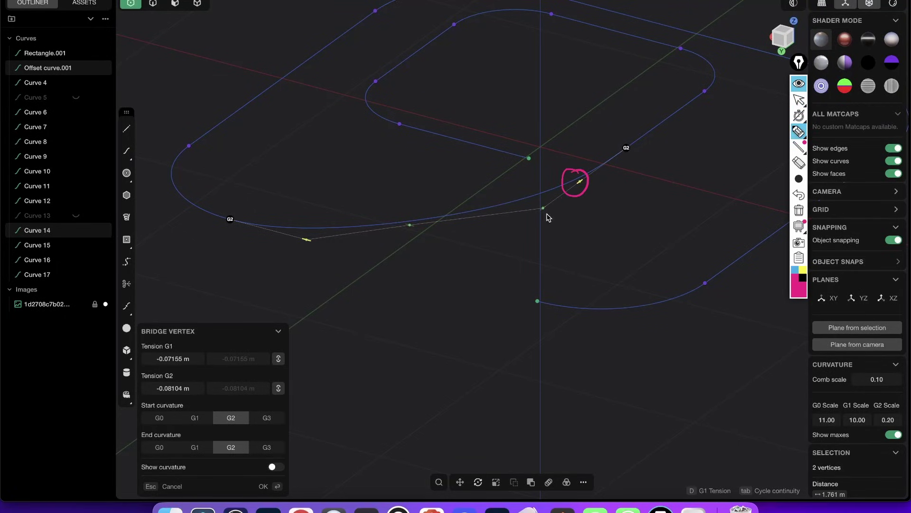
left_click_drag(543, 199, 546, 201)
left_click_drag(632, 149, 701, 94)
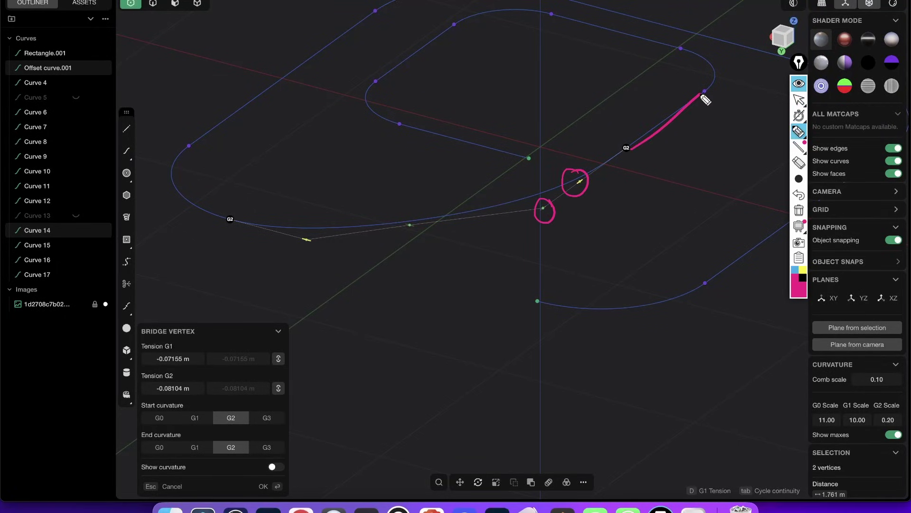
mouse_move(403, 212)
left_mouse_down()
mouse_move(413, 246)
mouse_move(418, 216)
left_mouse_up()
left_click_drag(306, 226, 291, 233)
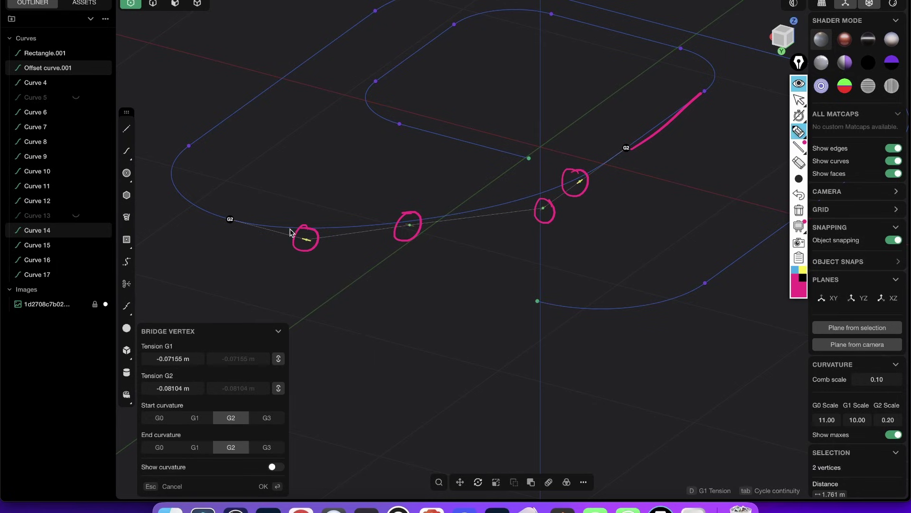
left_click_drag(227, 218, 184, 195)
left_click_drag(304, 248, 307, 242)
mouse_move(584, 184)
left_mouse_down()
mouse_move(587, 200)
mouse_move(578, 169)
left_mouse_up()
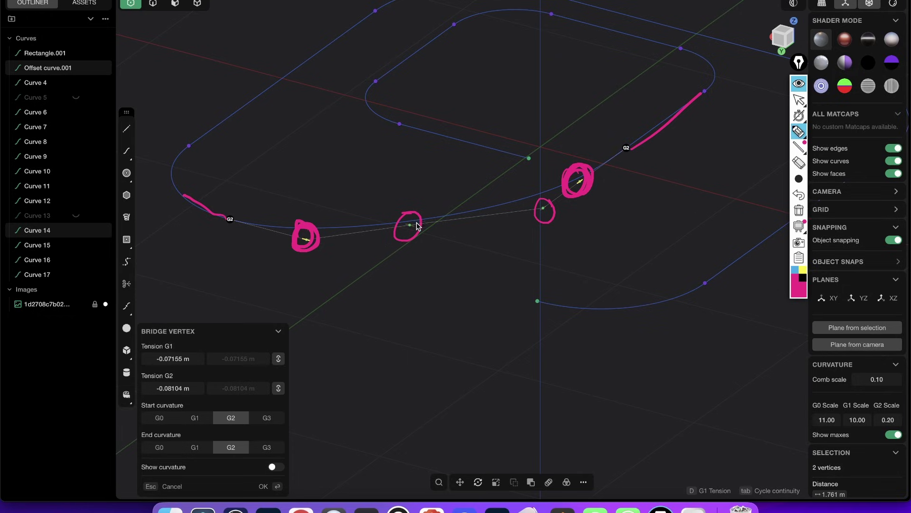
left_click_drag(398, 232, 413, 240)
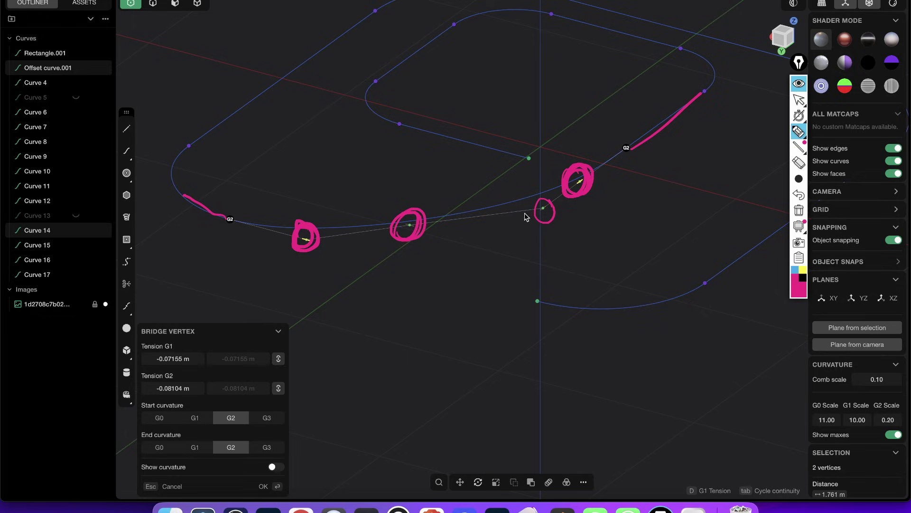
left_click_drag(526, 214, 532, 212)
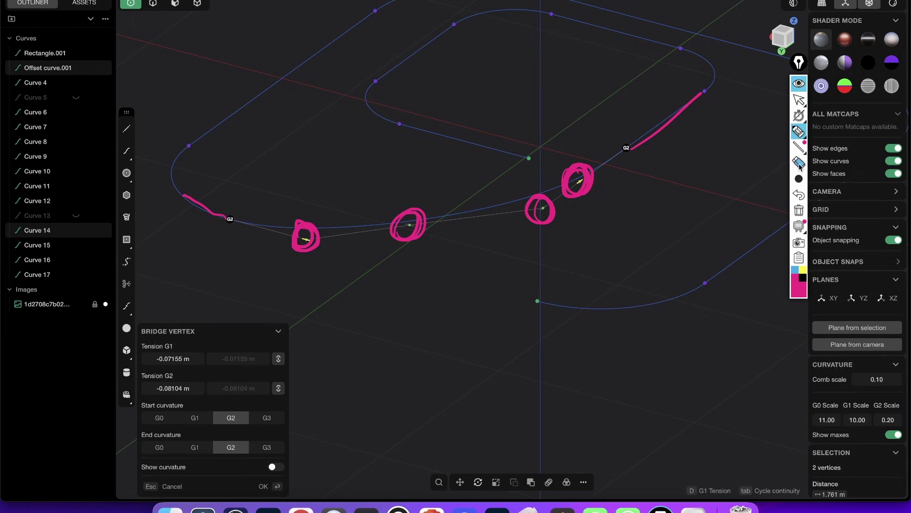
Step: Confirm the G2 bridge curve joining the inner outline's left side to the outer outline's upper-right end
left_click(799, 210)
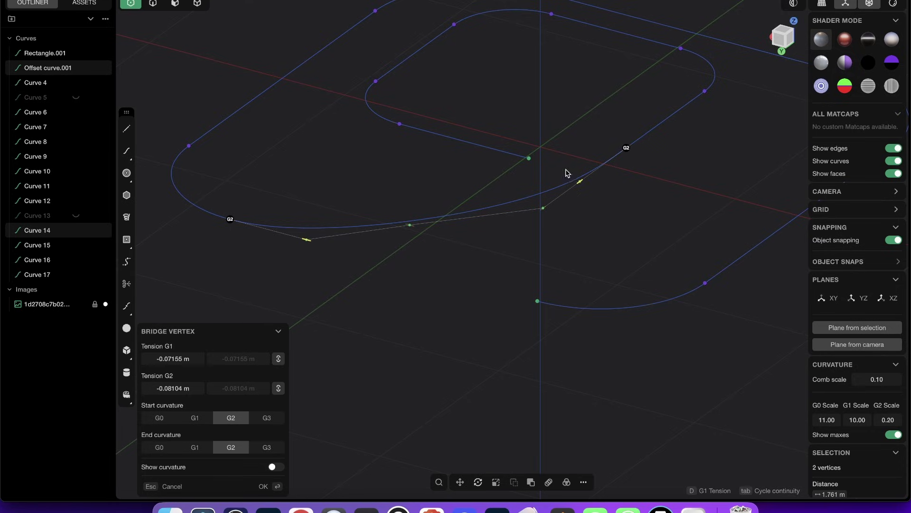
mouse_move(569, 171)
middle_mouse_down()
mouse_move(545, 131)
mouse_move(607, 152)
mouse_move(598, 179)
mouse_move(497, 155)
mouse_move(495, 143)
mouse_move(725, 67)
middle_mouse_up()
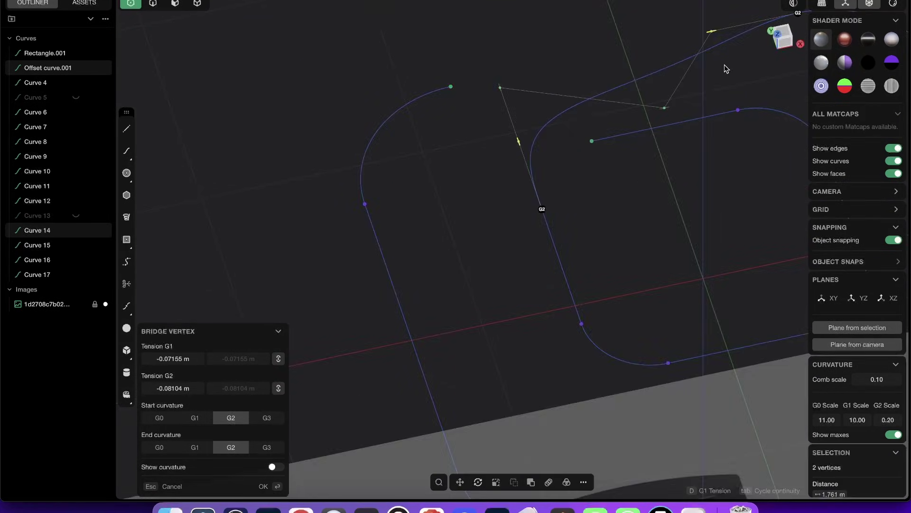
left_click(778, 33)
scroll(504, 167, "down", 3)
key("Return")
middle_click_drag(505, 162, 479, 215, "shift")
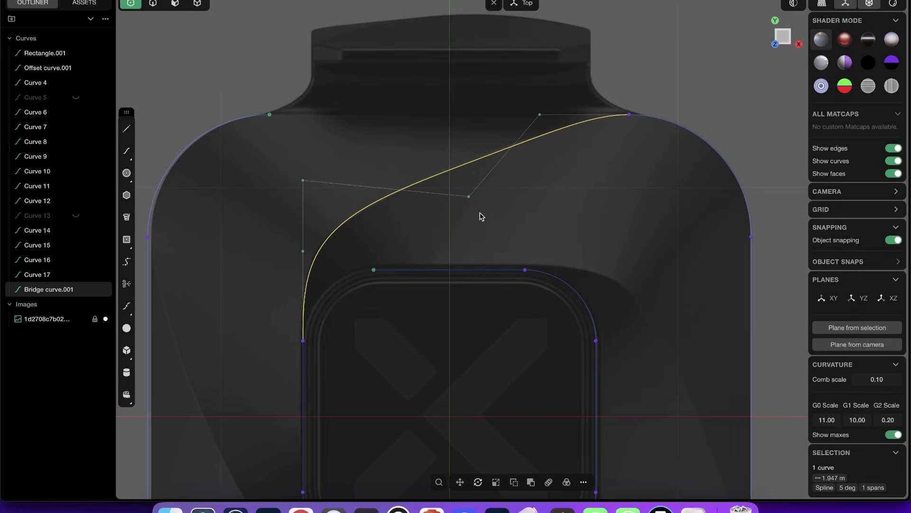
scroll(516, 201, "down", 1)
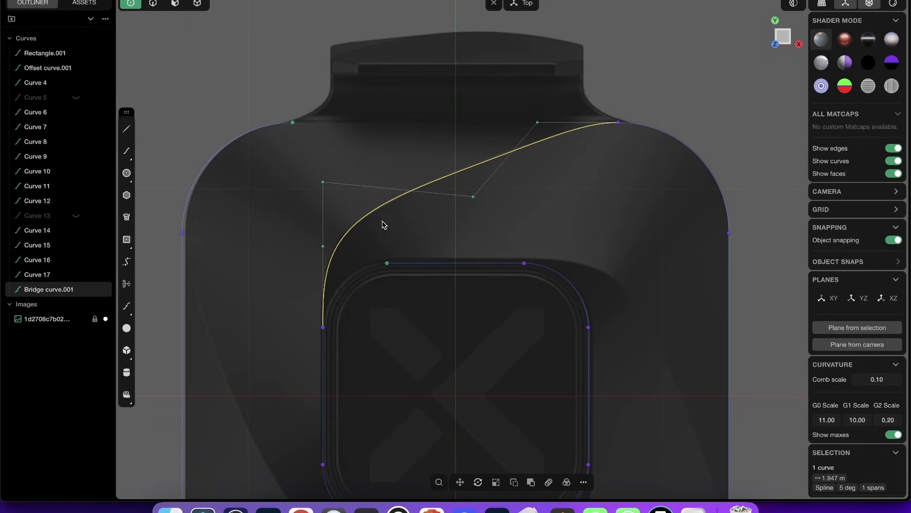
Step: Nudge the bridge curve's middle and upper-left control points slightly in the top view, following the swirl edge in the reference
left_click_drag(474, 197, 476, 190)
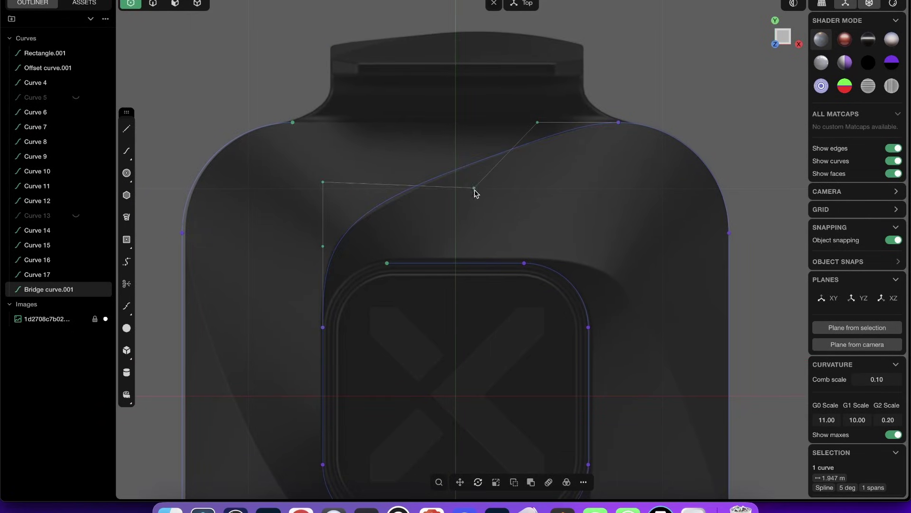
left_click_drag(302, 174, 360, 207)
left_click_drag(326, 249, 342, 261)
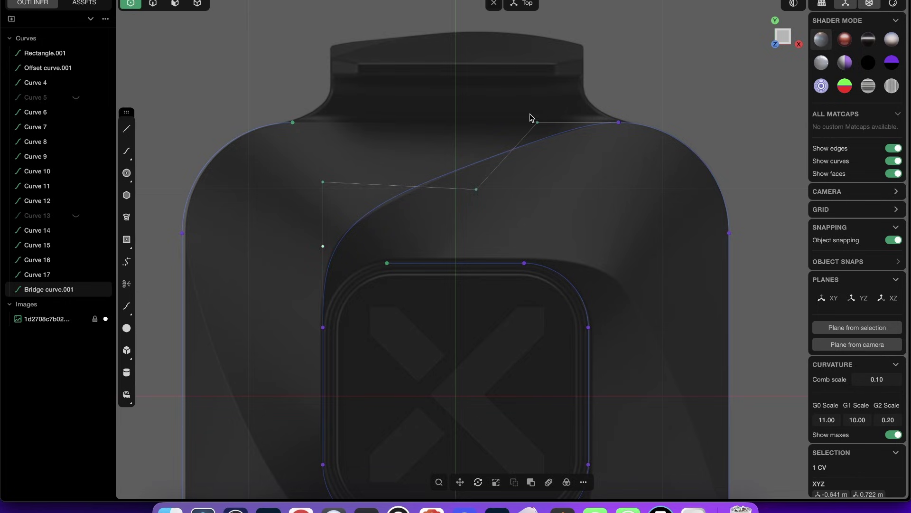
left_click_drag(530, 117, 553, 138, "shift")
left_click_drag(526, 112, 550, 136)
left_click_drag(315, 237, 332, 255)
left_click(401, 218)
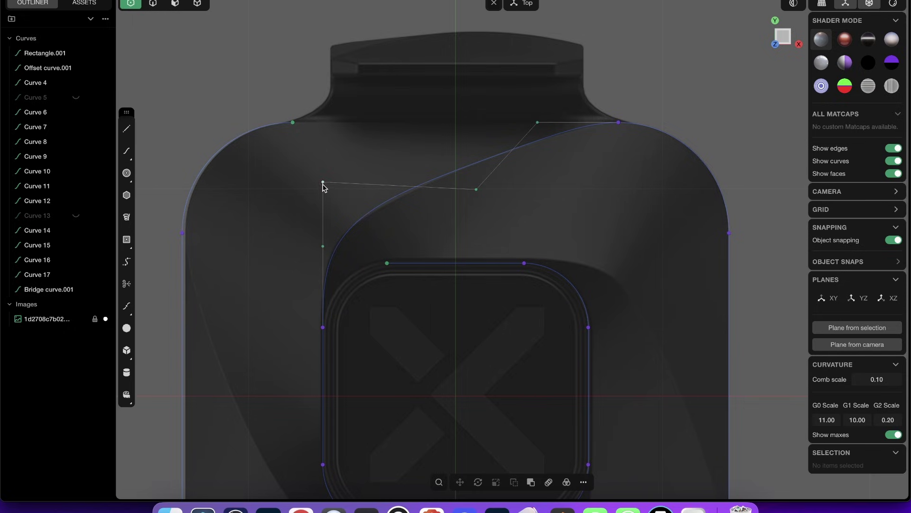
mouse_move(323, 182)
left_mouse_down()
mouse_move(321, 191)
mouse_move(324, 184)
left_mouse_up()
Step: Raise the bridge curve's middle control point above the base plane in the back view and bring up the reference images in PureRef
middle_click_drag(498, 230, 666, 184)
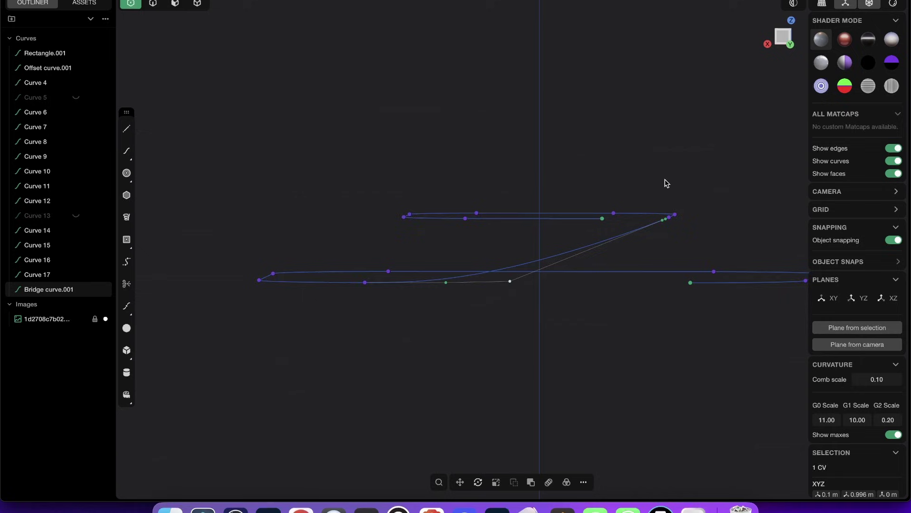
left_click(782, 34)
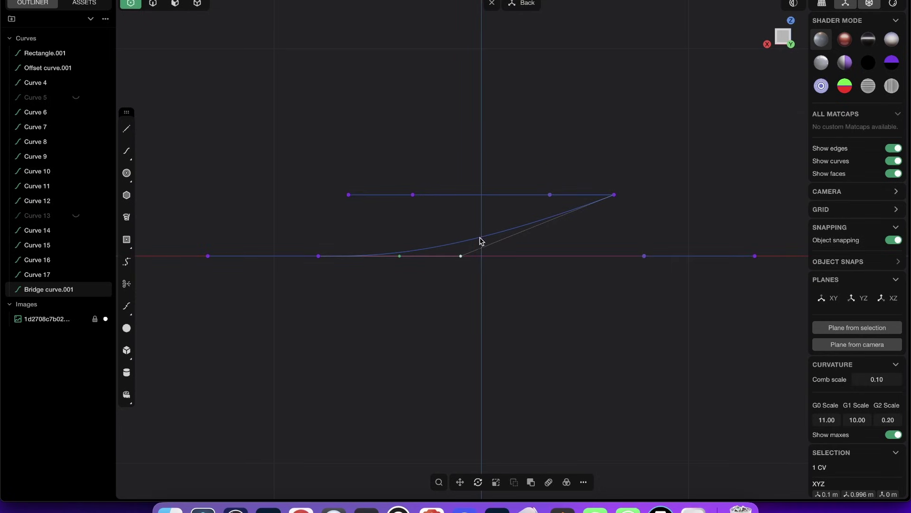
middle_click_drag(474, 262, 465, 286)
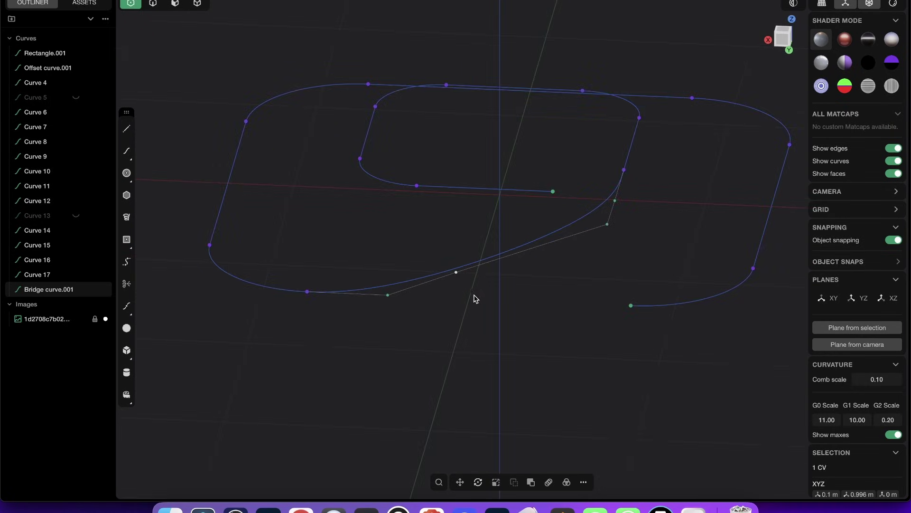
left_click(778, 48)
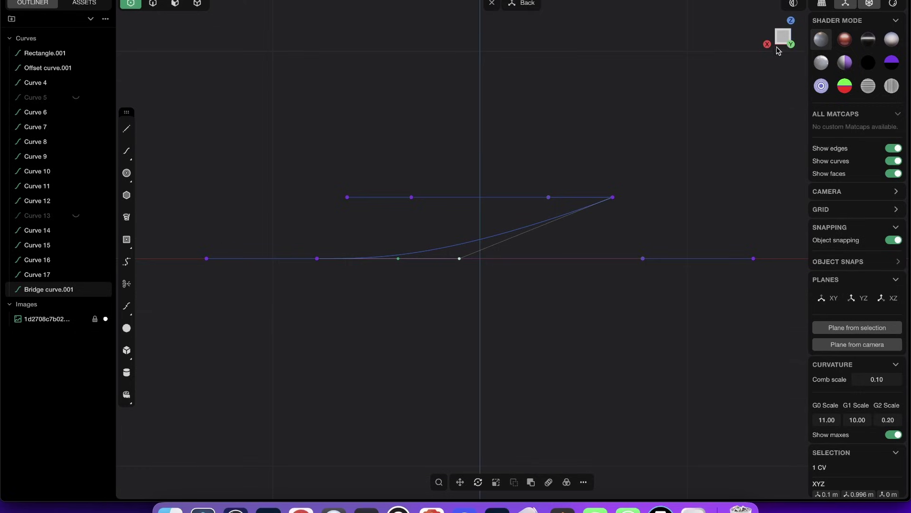
left_click_drag(458, 260, 464, 233)
key("Escape")
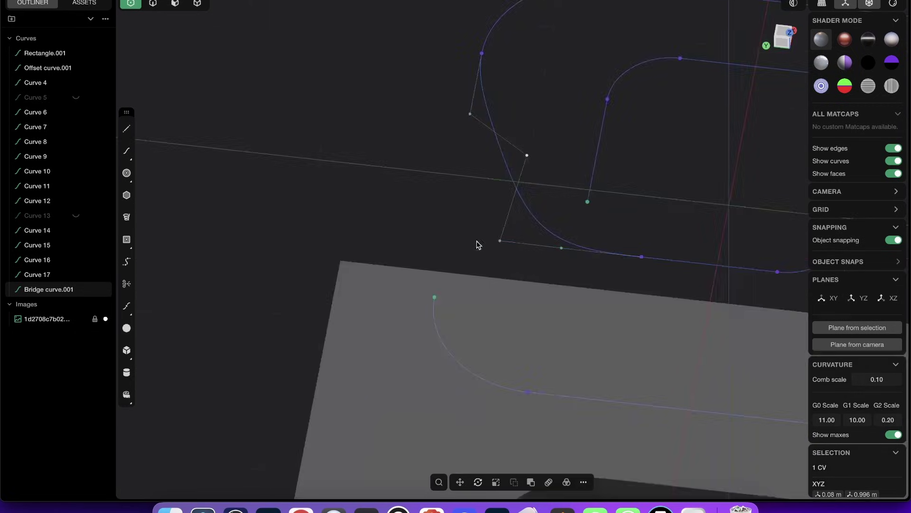
middle_click_drag(390, 240, 438, 108, "shift")
middle_click_drag(467, 305, 429, 326)
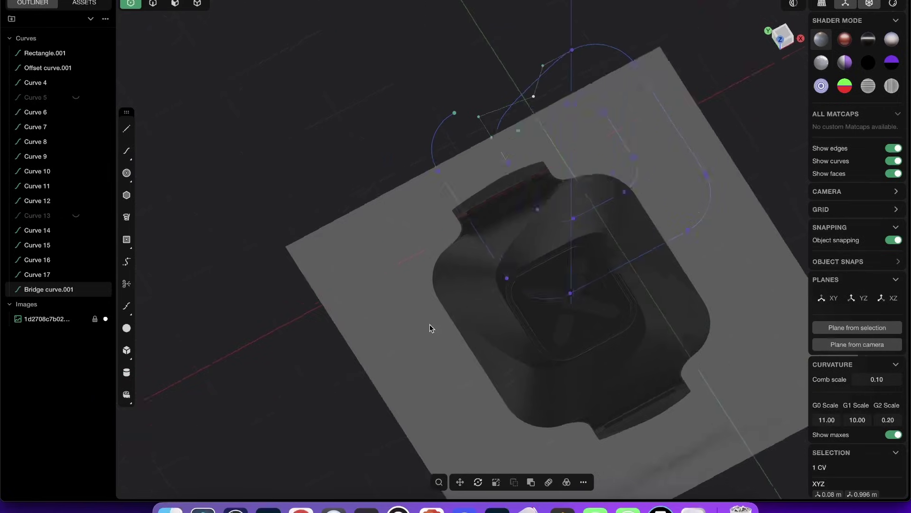
middle_click_drag(555, 252, 392, 307, "shift")
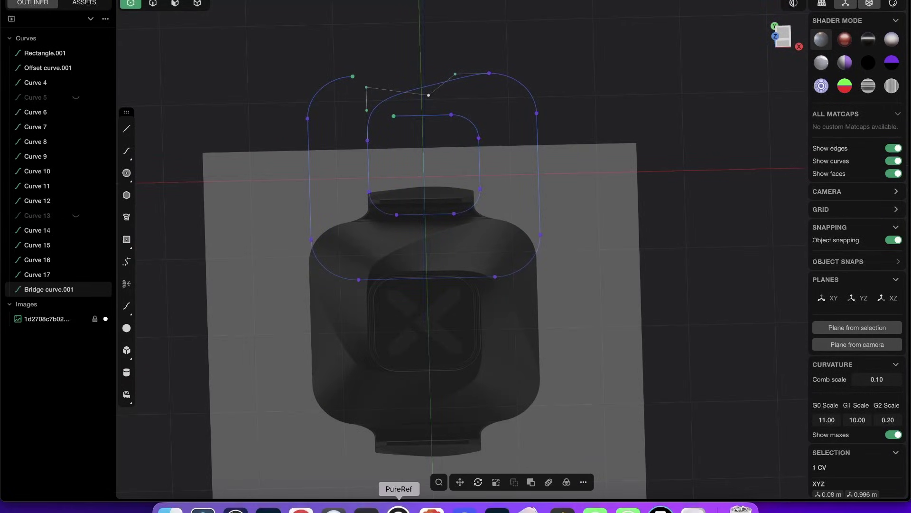
left_click(399, 508)
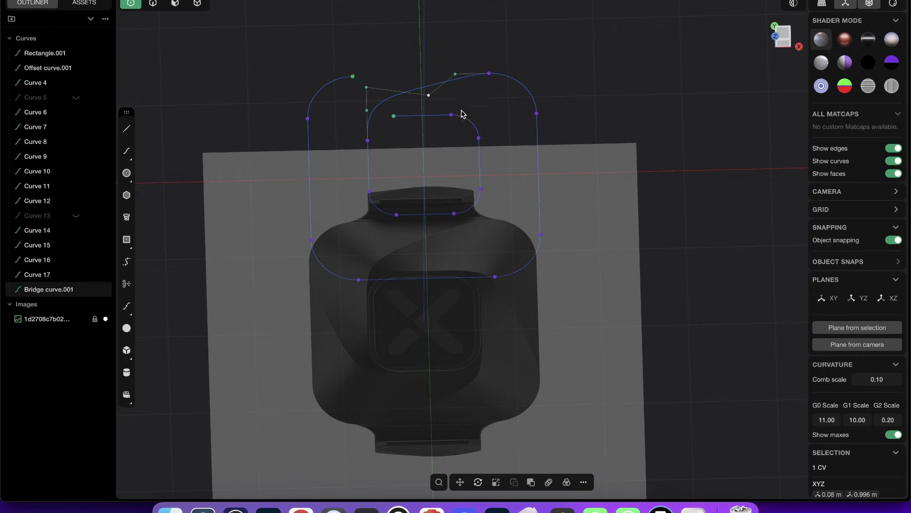
Step: Raise the bridge curve's upper-left control point vertically above the inner outline's level, working in the back view
middle_click_drag(460, 113, 546, 143)
middle_click_drag(459, 164, 426, 158)
left_click_drag(435, 182, 435, 182)
middle_click_drag(437, 183, 476, 177)
left_click(777, 40)
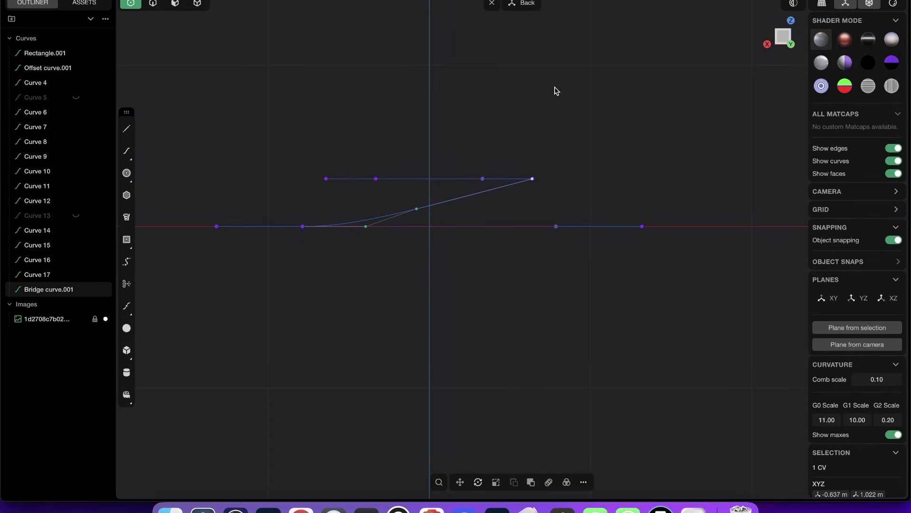
key("g")
left_click_drag(533, 147, 541, 104)
right_click(568, 145)
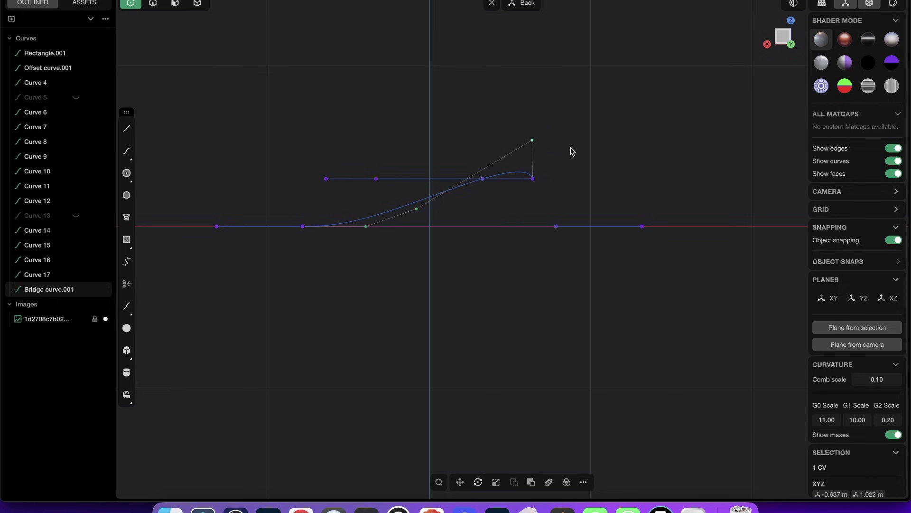
left_click(570, 147)
Step: Move the bridge curve's middle control point up about 0.082 m along Z in the back view
middle_click_drag(570, 147, 522, 183)
mouse_move(457, 184)
middle_mouse_down()
mouse_move(569, 203)
mouse_move(447, 183)
middle_mouse_up()
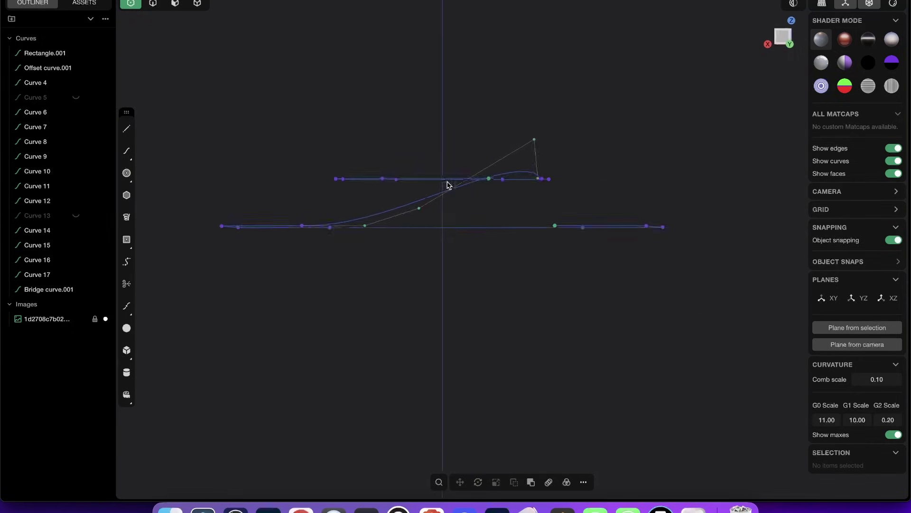
key("alt+Tab")
key("alt+Tab")
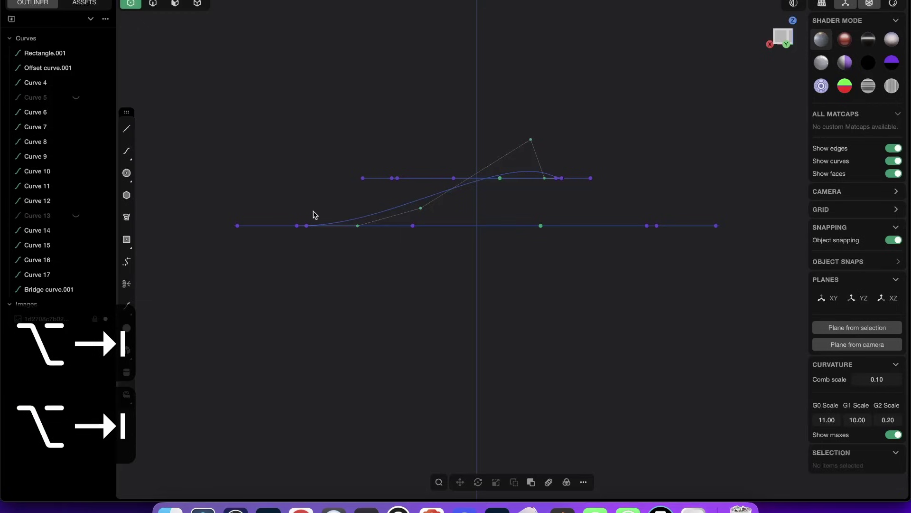
middle_click_drag(481, 188, 493, 196)
middle_click_drag(434, 176, 434, 246)
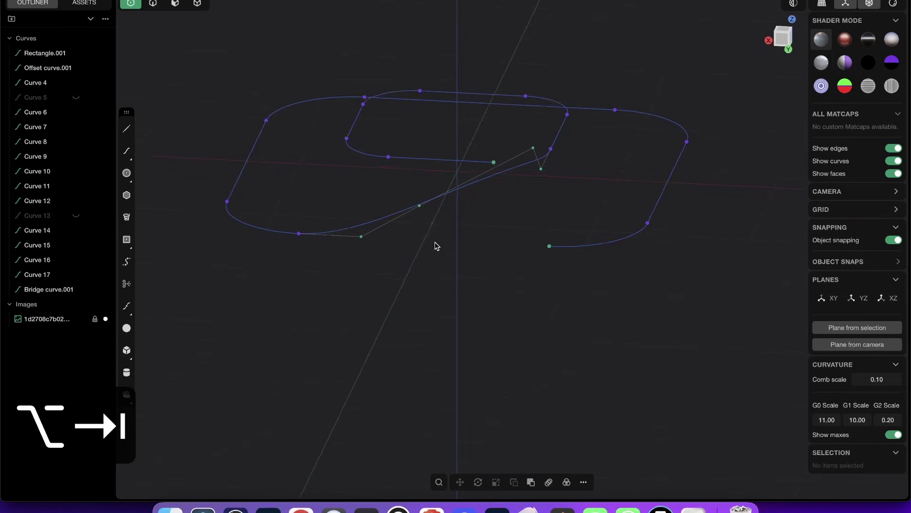
left_click(416, 208)
middle_click_drag(417, 208, 445, 234)
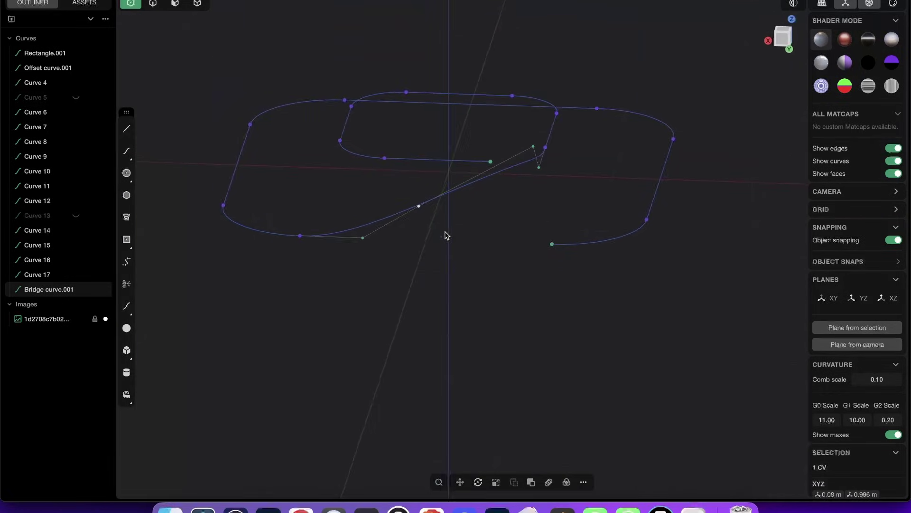
left_click(784, 38)
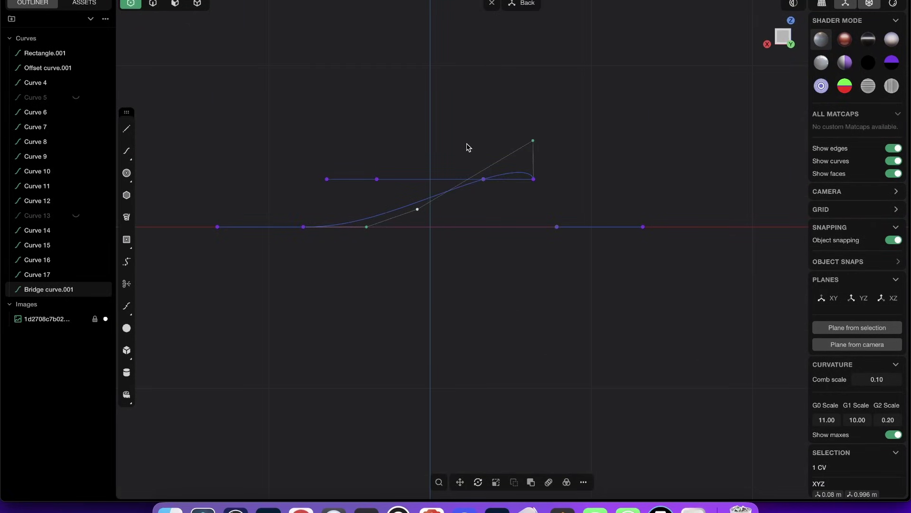
key("g")
left_click_drag(417, 176, 418, 159)
key("2")
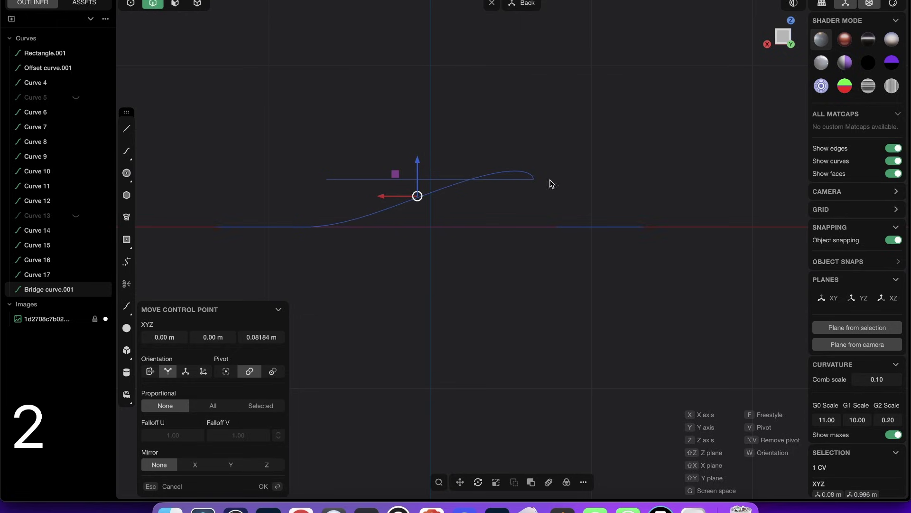
Step: Check the bridge curve against the reference from the top and unhide the hidden outer straight segment and inner corner arc
middle_click_drag(549, 178, 474, 214)
middle_click_drag(506, 178, 637, 158)
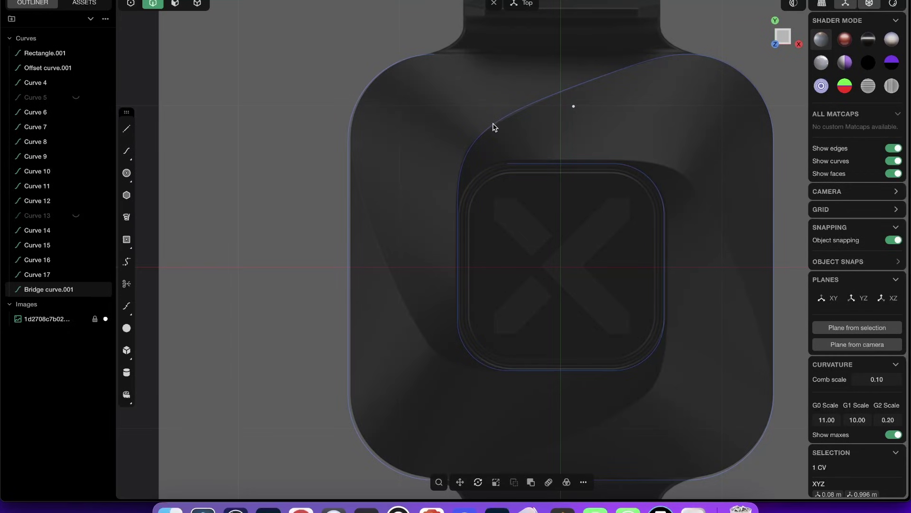
middle_click_drag(493, 165, 627, 95)
left_click(598, 113)
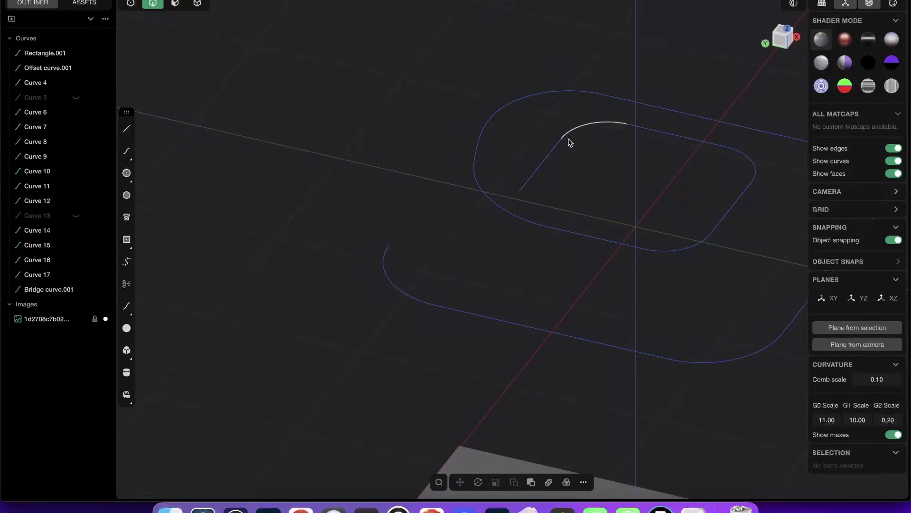
key("1")
middle_click_drag(601, 152, 516, 134)
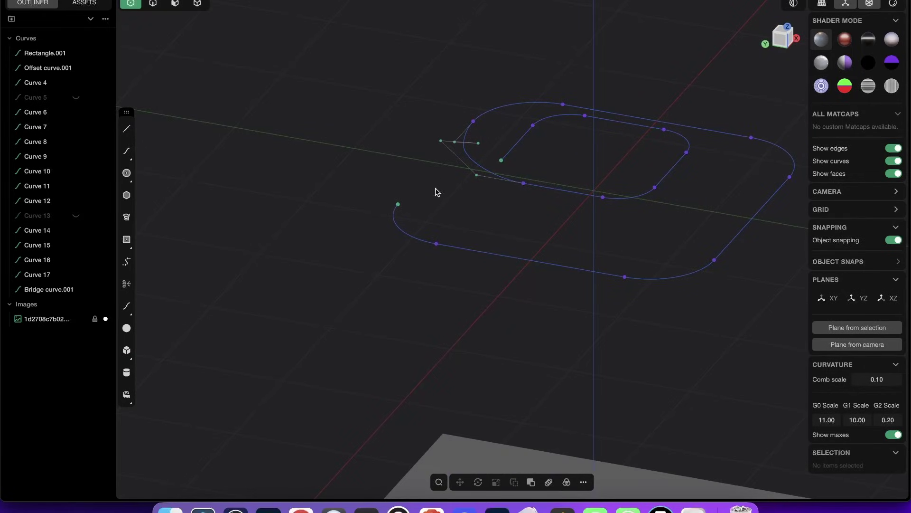
key("alt+h")
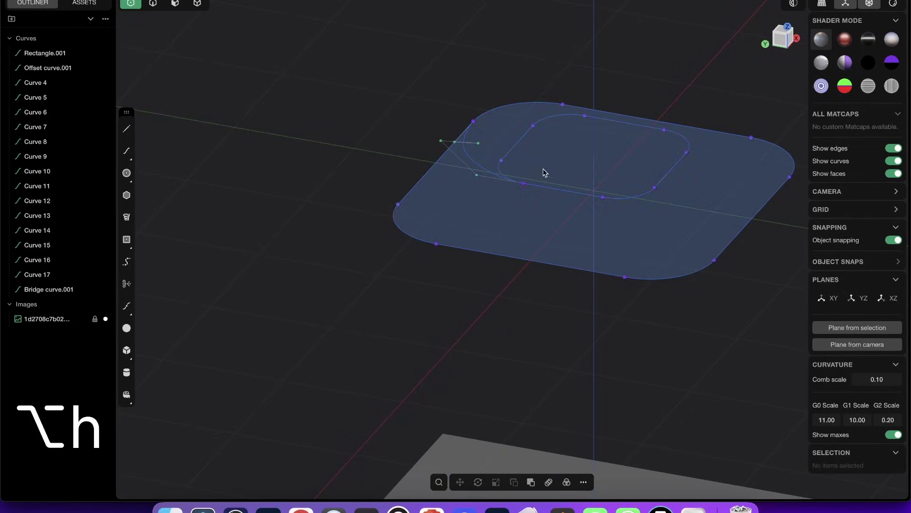
Step: Examine the bridge curve between the two rounded outlines from the side and from above against the reference image
mouse_move(563, 138)
middle_mouse_down()
mouse_move(542, 175)
mouse_move(496, 98)
mouse_move(425, 75)
mouse_move(276, 56)
mouse_move(262, 44)
mouse_move(260, 57)
mouse_move(336, 61)
mouse_move(478, 110)
mouse_move(559, 97)
mouse_move(556, 124)
middle_mouse_up()
key("2")
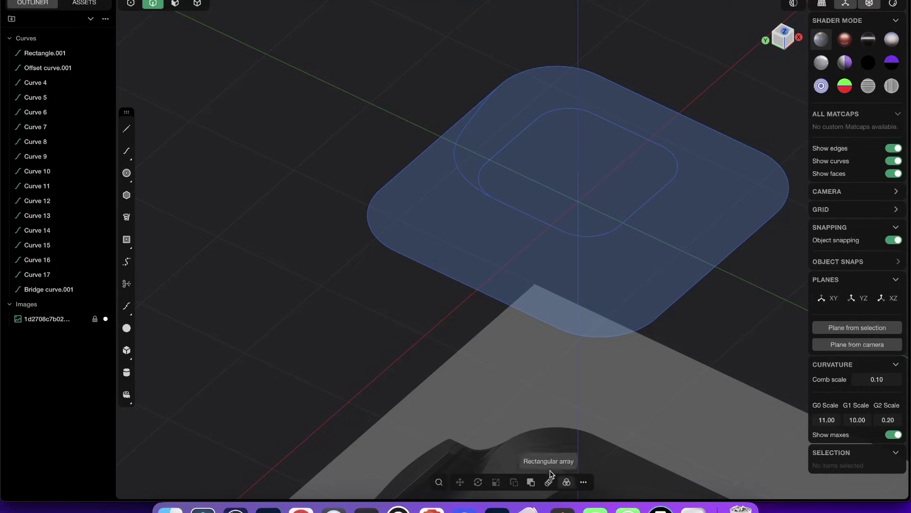
middle_click_drag(528, 466, 491, 409, "shift")
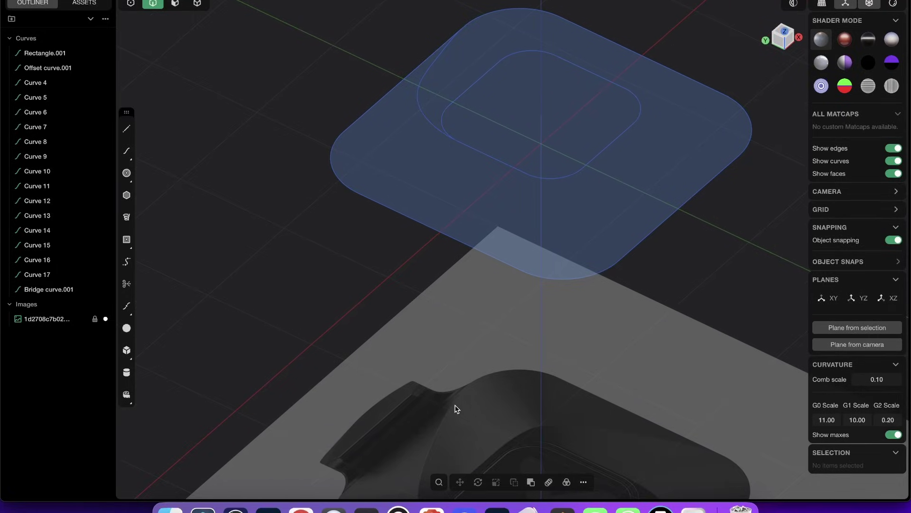
middle_click_drag(502, 129, 593, 72)
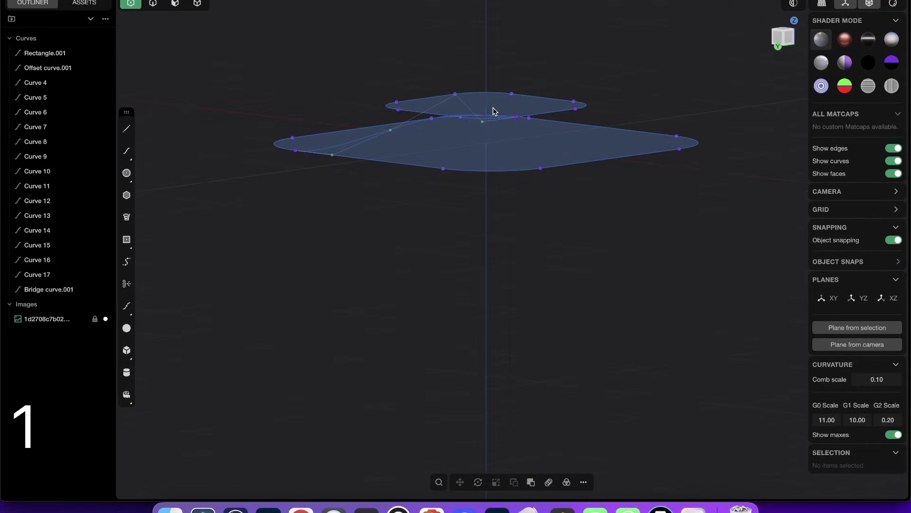
middle_click_drag(494, 111, 454, 126)
key("2")
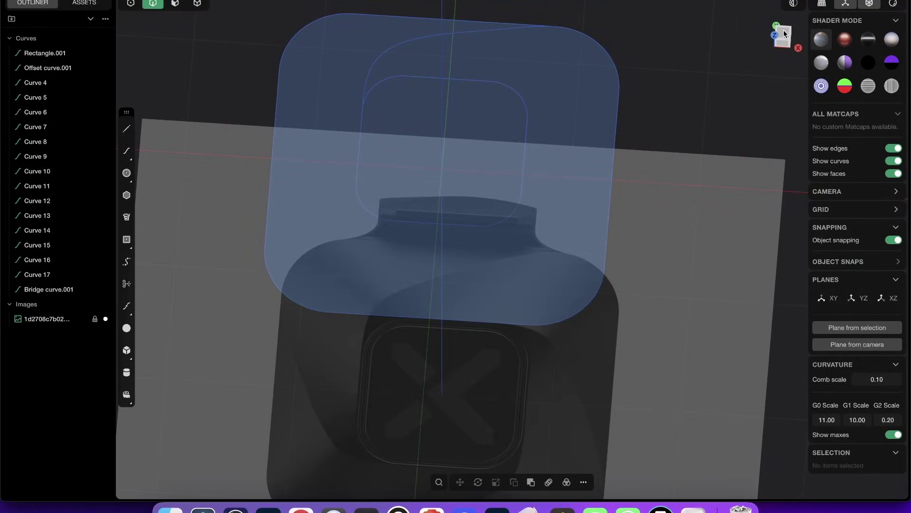
left_click(788, 31)
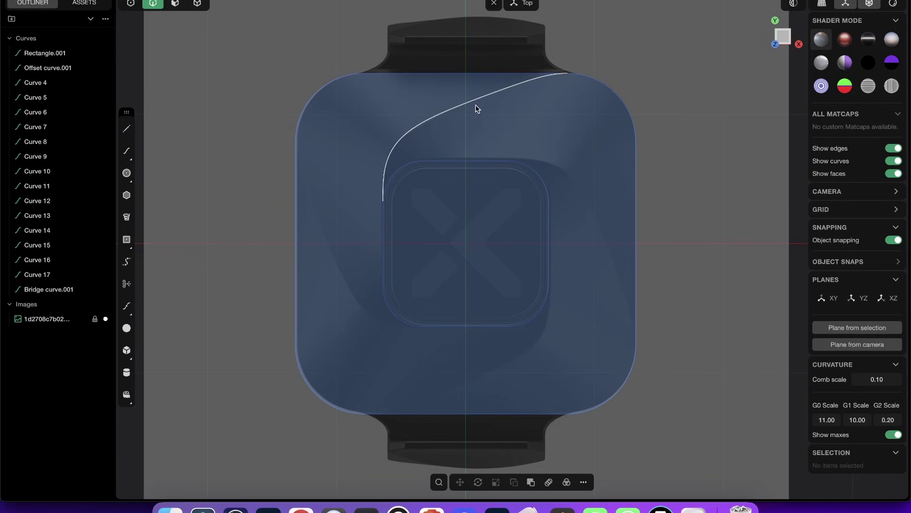
Step: Radial array the bridge curve around the origin in the top view, with 4 copies over 360 degrees
left_click(467, 103)
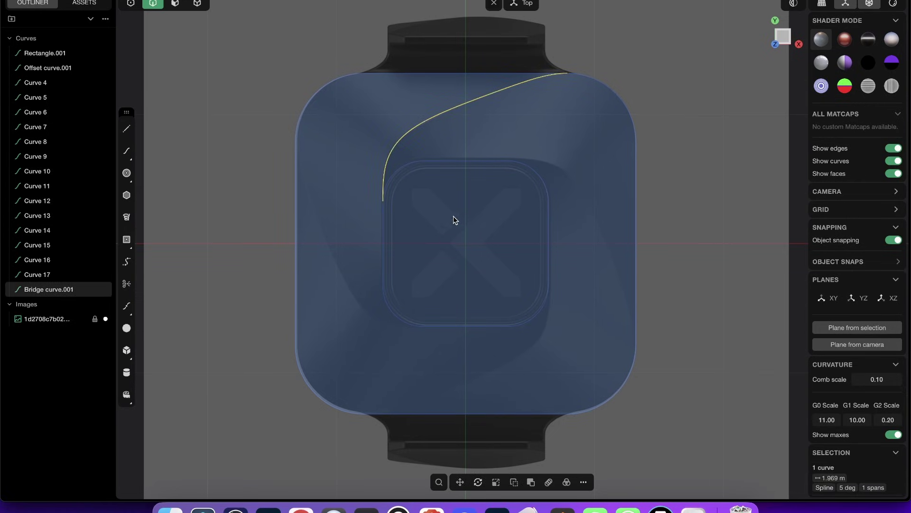
type("f")
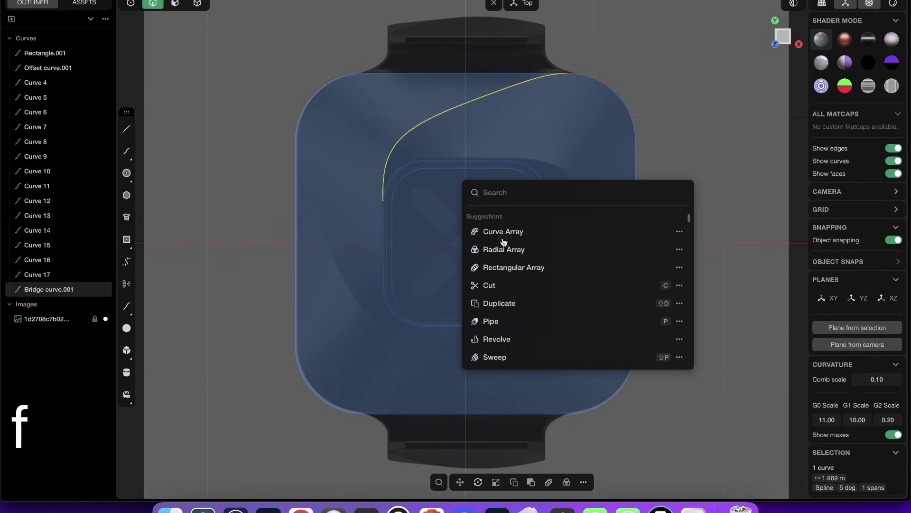
type("arra")
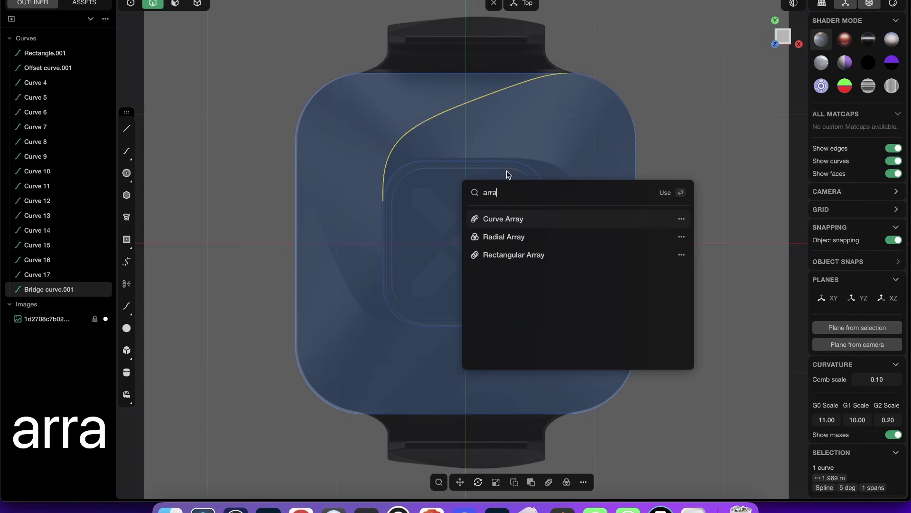
left_click(504, 237)
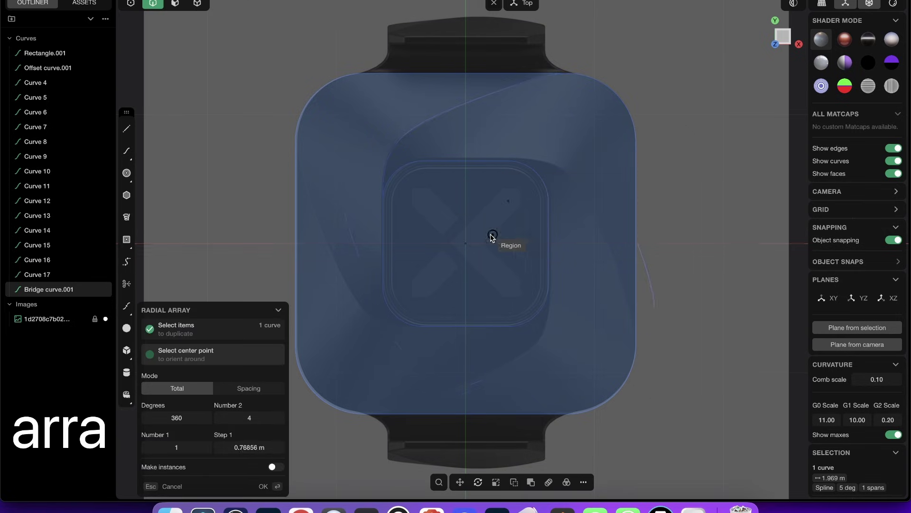
left_click(465, 245)
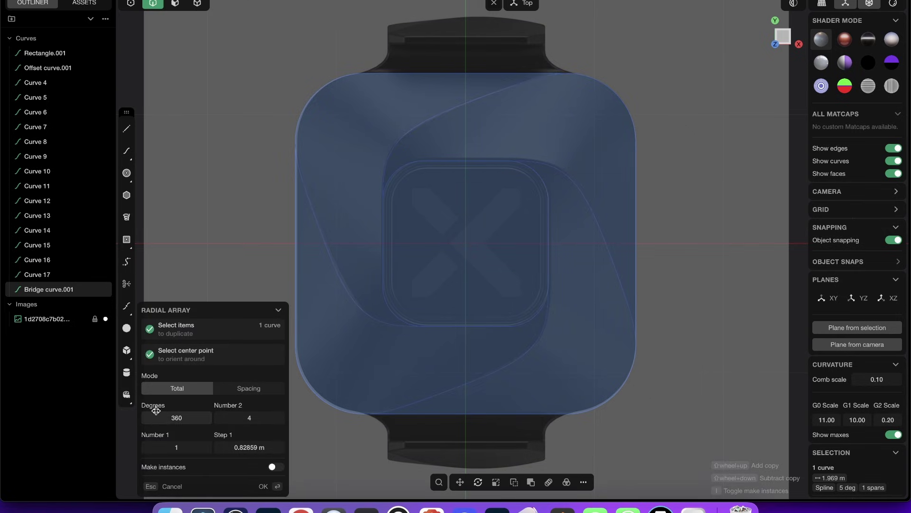
mouse_move(499, 230)
middle_mouse_down()
mouse_move(570, 148)
mouse_move(631, 98)
mouse_move(527, 179)
mouse_move(549, 207)
mouse_move(602, 151)
mouse_move(521, 135)
mouse_move(466, 91)
mouse_move(423, 132)
mouse_move(478, 144)
mouse_move(492, 193)
mouse_move(477, 222)
mouse_move(491, 221)
mouse_move(477, 205)
middle_mouse_up()
key("Escape")
Step: Bring up the reference image in PureRef, mark the cross-section lines over one swirl face with pink strokes, and close the image
left_click(399, 507)
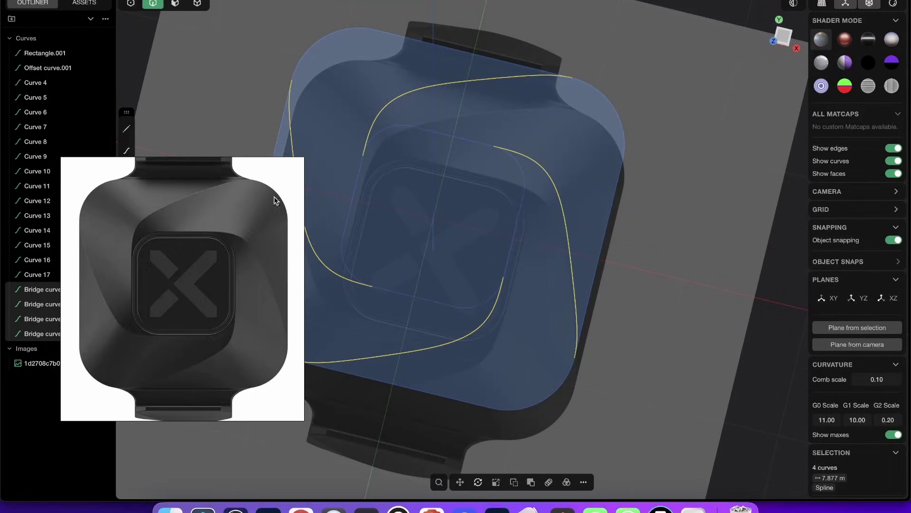
left_click(672, 504)
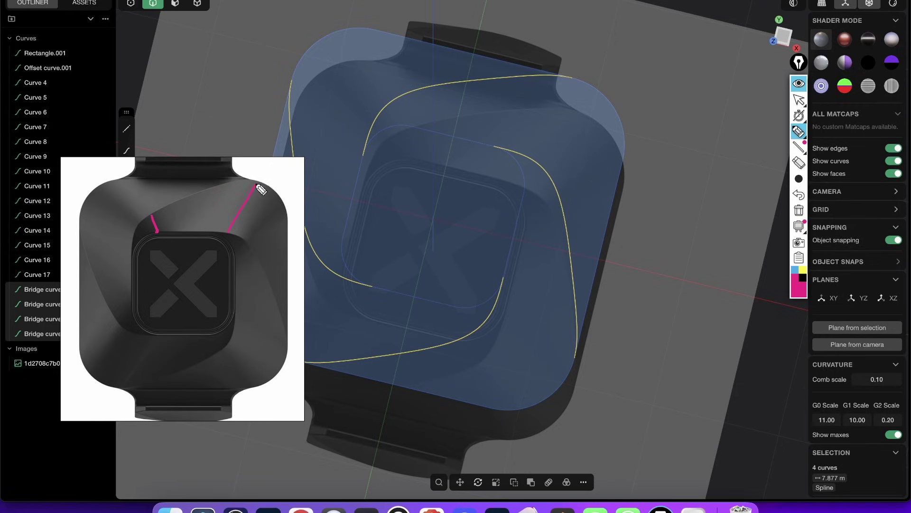
left_click_drag(268, 284, 292, 274)
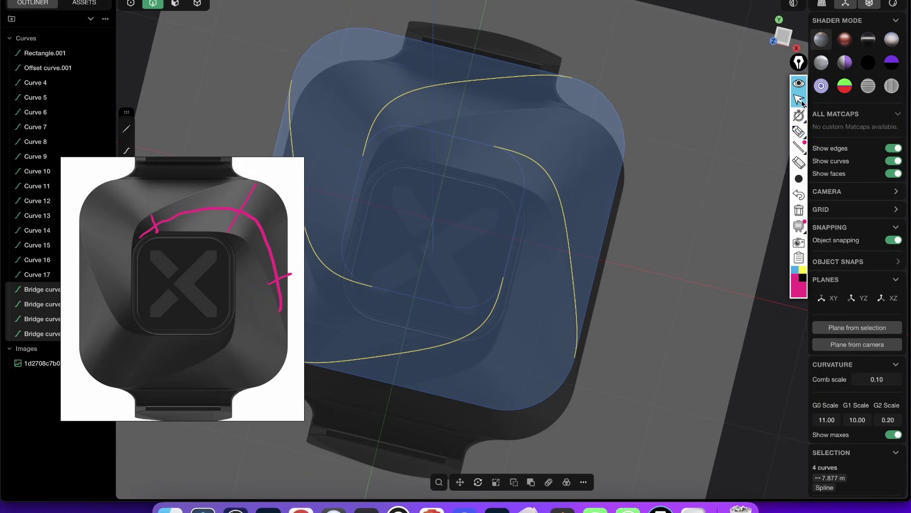
mouse_move(156, 163)
left_click(84, 166)
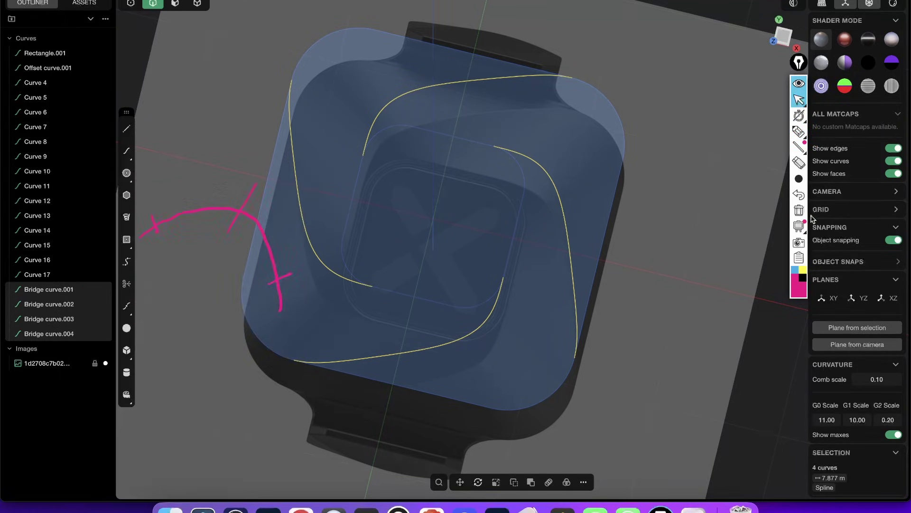
Step: Draw a line about 0.25 m long from an inner corner arc's endpoint to the bridge curve above it
middle_click_drag(492, 122, 490, 79)
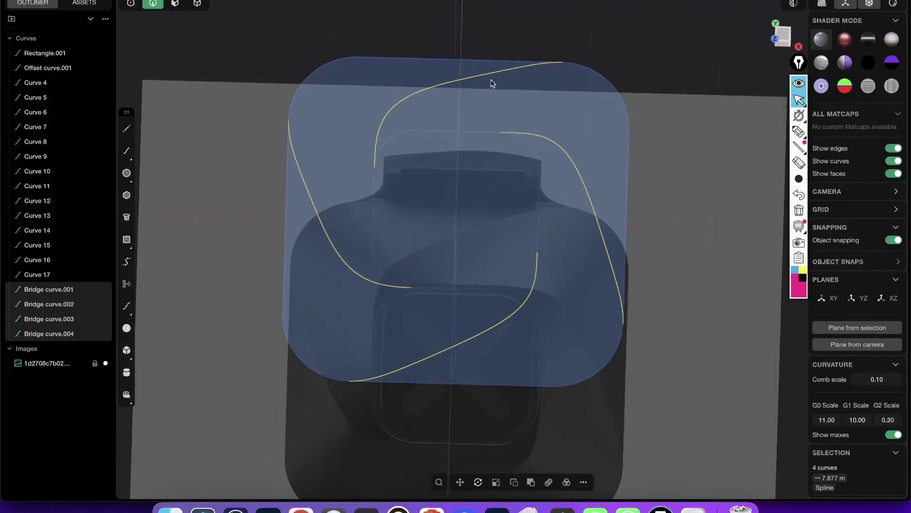
middle_click_drag(537, 131, 474, 191)
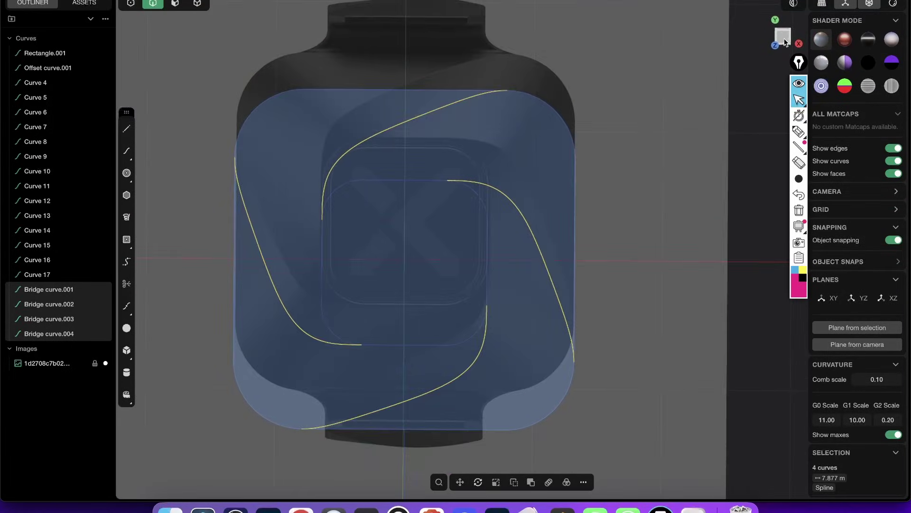
left_click(784, 38)
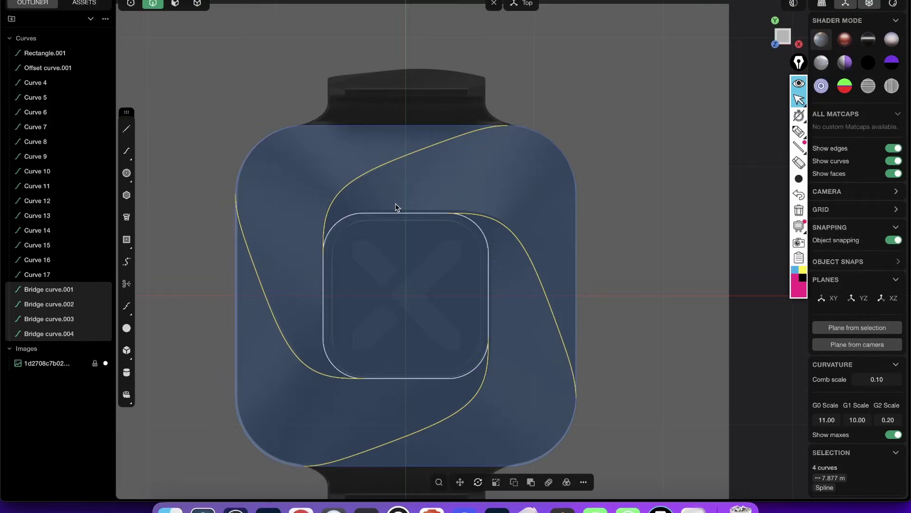
left_click(127, 130)
middle_click_drag(325, 183, 357, 220)
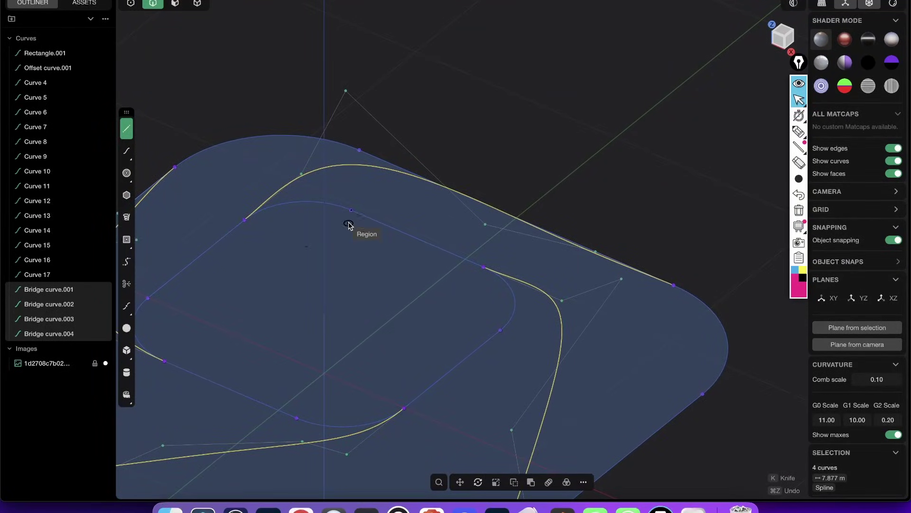
left_click(351, 212)
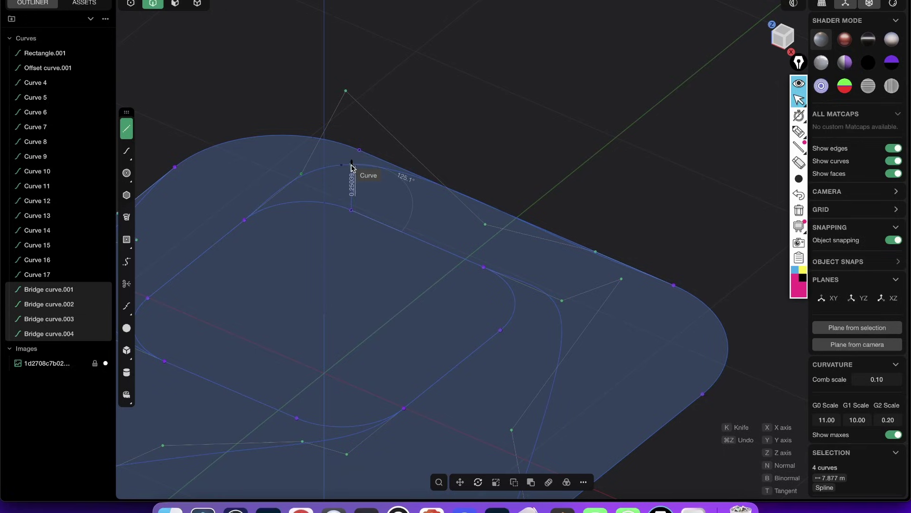
right_click(413, 146)
Step: Check up close and from several angles whether the line's end meets the bridge curve
middle_click_drag(413, 146, 307, 175)
key("1")
scroll(332, 179, "up", 4)
left_click(379, 168)
key("2")
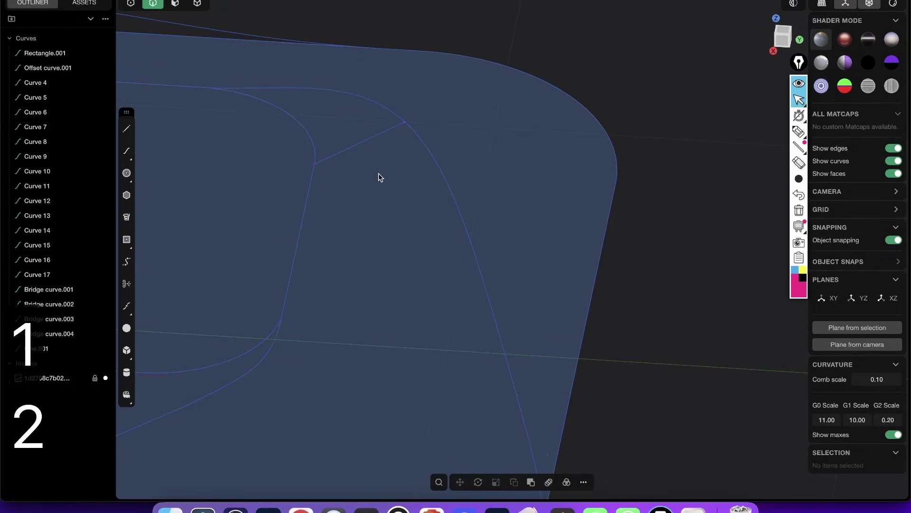
key("1")
scroll(393, 122, "up", 5)
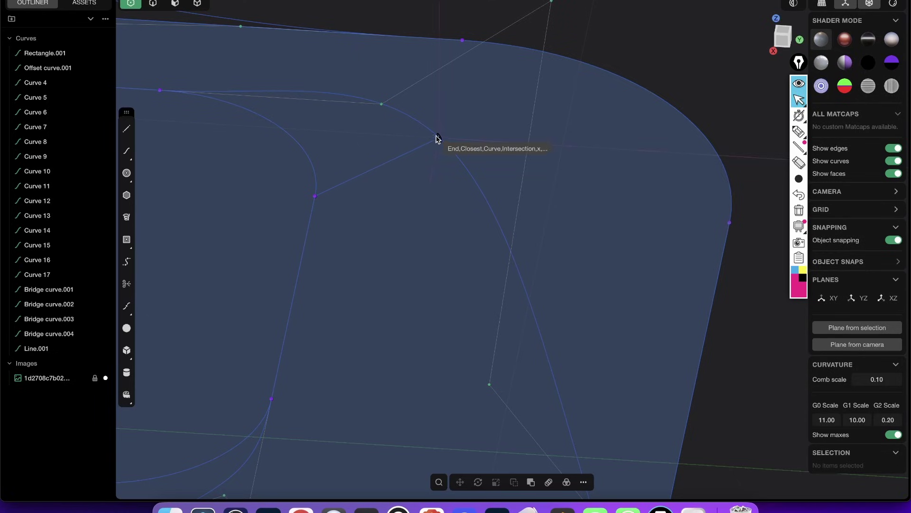
left_click_drag(436, 155, 436, 136)
left_click(440, 169)
left_click(437, 159)
scroll(457, 138, "down", 5)
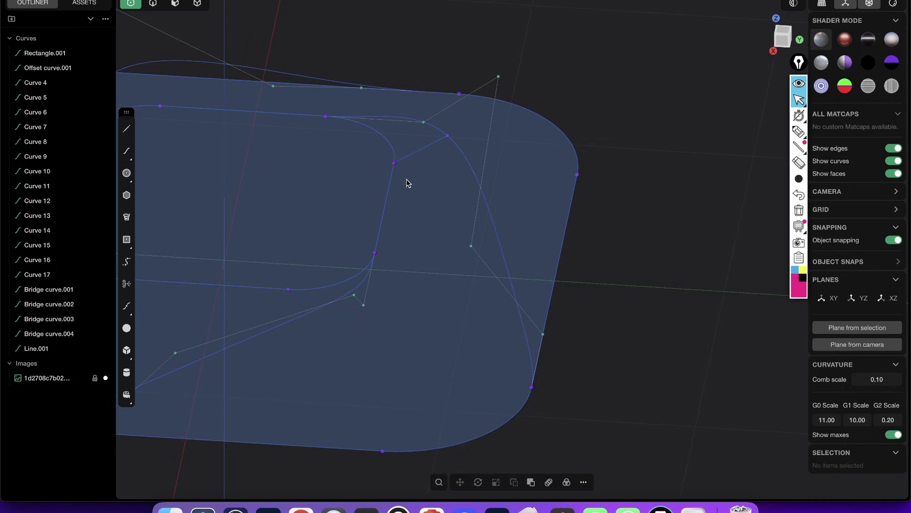
middle_click_drag(407, 179, 288, 120)
middle_click_drag(396, 205, 468, 237)
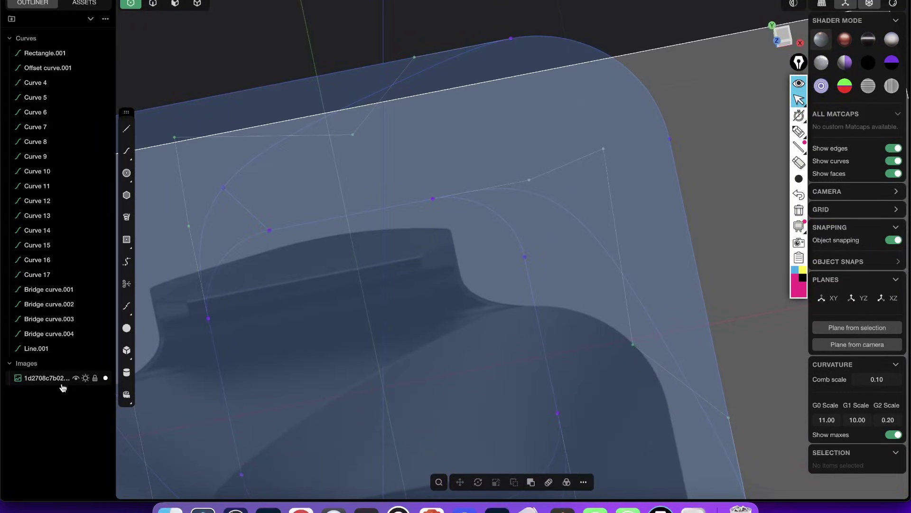
Step: Hide the reference image and draw a line about 0.81 m long from the bridge curve to the outer corner arc's midpoint
left_click(86, 378)
scroll(417, 266, "down", 4)
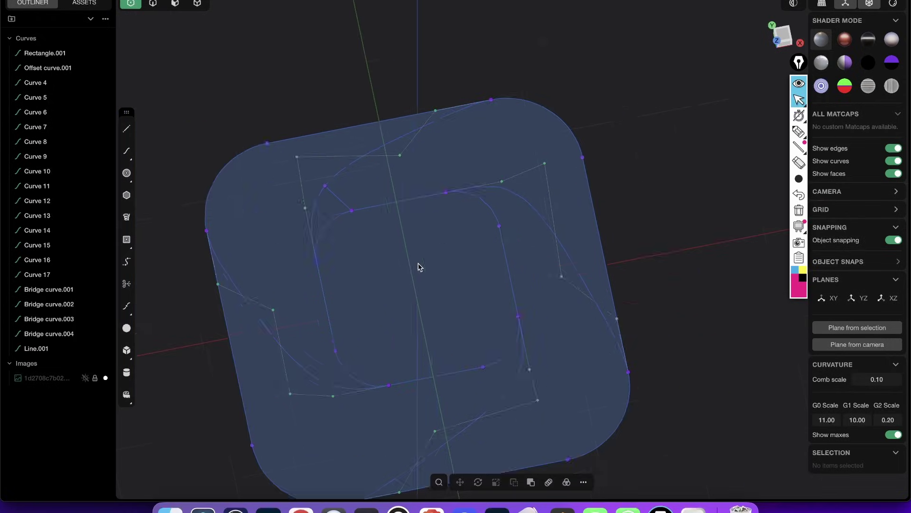
middle_click_drag(417, 267, 377, 161)
key("2")
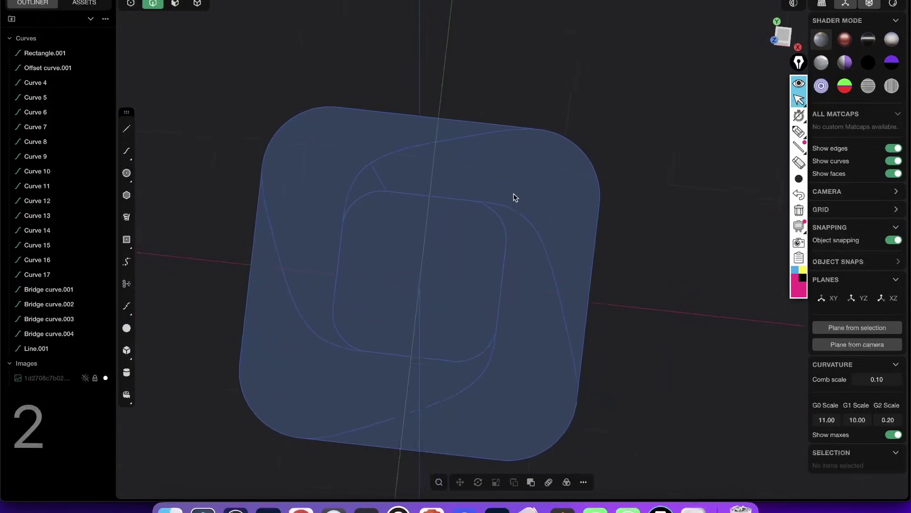
scroll(515, 197, "up", 5)
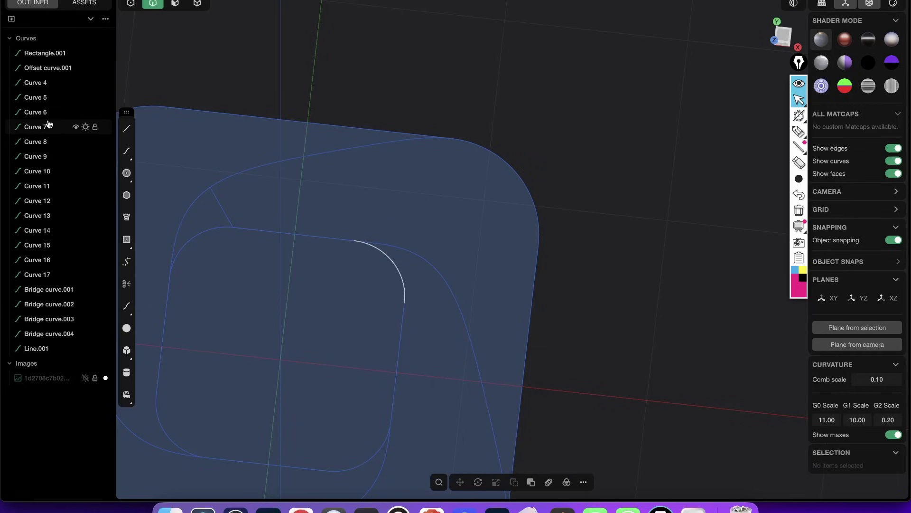
left_click(122, 133)
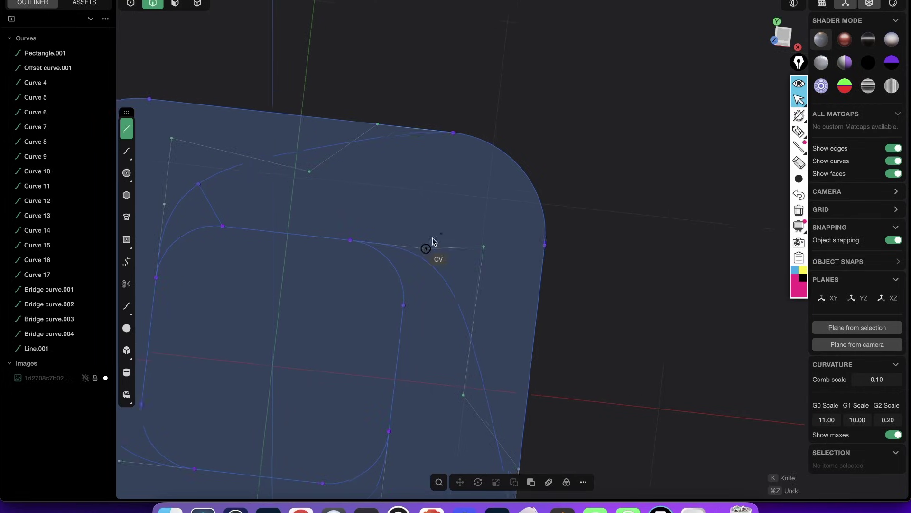
mouse_move(433, 244)
middle_mouse_down()
mouse_move(417, 248)
mouse_move(431, 160)
mouse_move(463, 217)
mouse_move(423, 255)
middle_mouse_up()
left_click(425, 269)
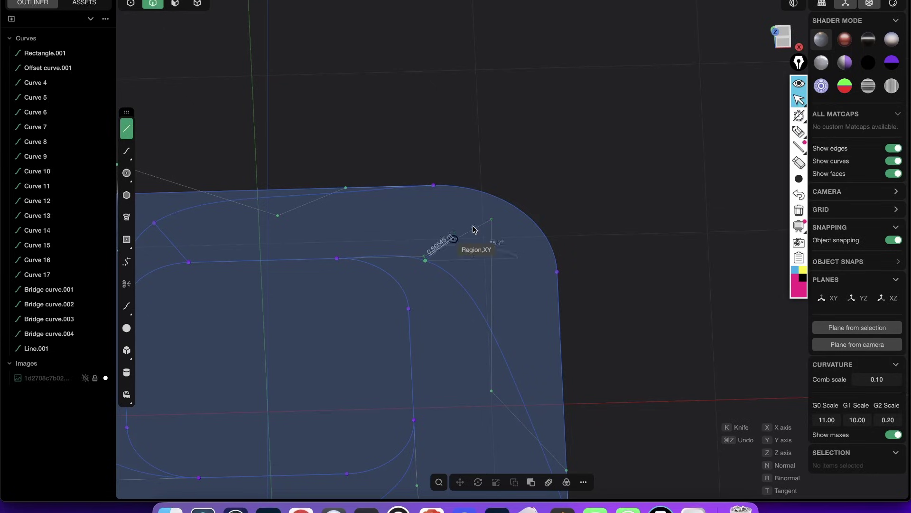
middle_click_drag(493, 195, 525, 219)
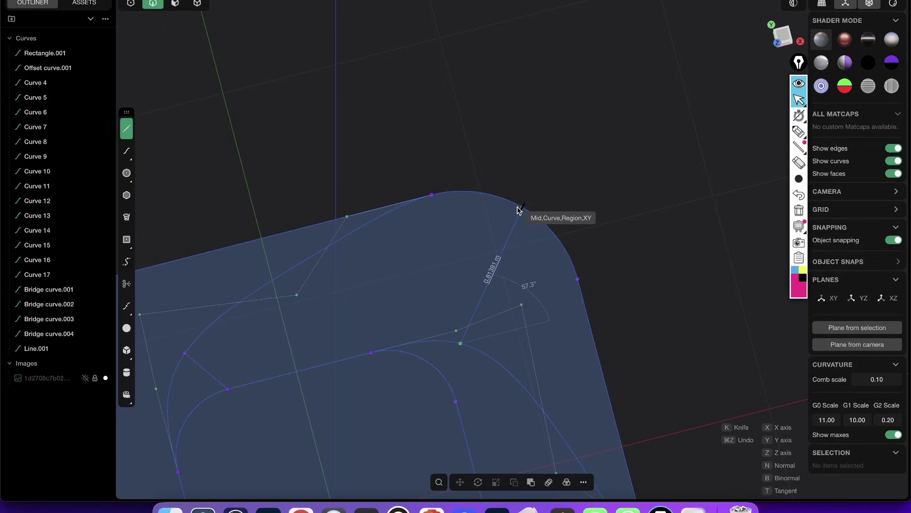
left_click(571, 193)
Step: Compare the swirl layout with the Xoss Vortex product photo in the web browser and return to the model
middle_click_drag(571, 193, 442, 189)
middle_click_drag(331, 193, 368, 185)
key("alt+Tab")
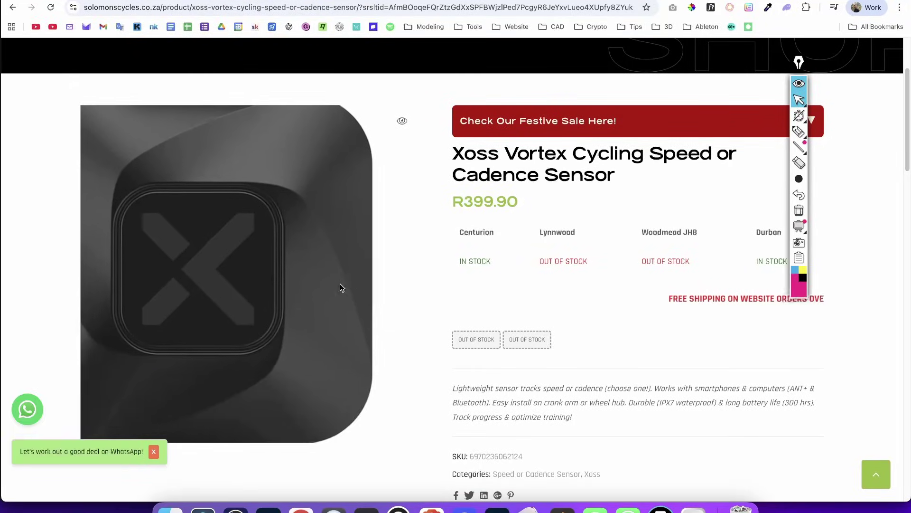
key("alt+Tab")
Step: Draw a line about 0.2 m long between the outer straight edge and the bridge curve near its outer end
scroll(418, 143, "up", 5)
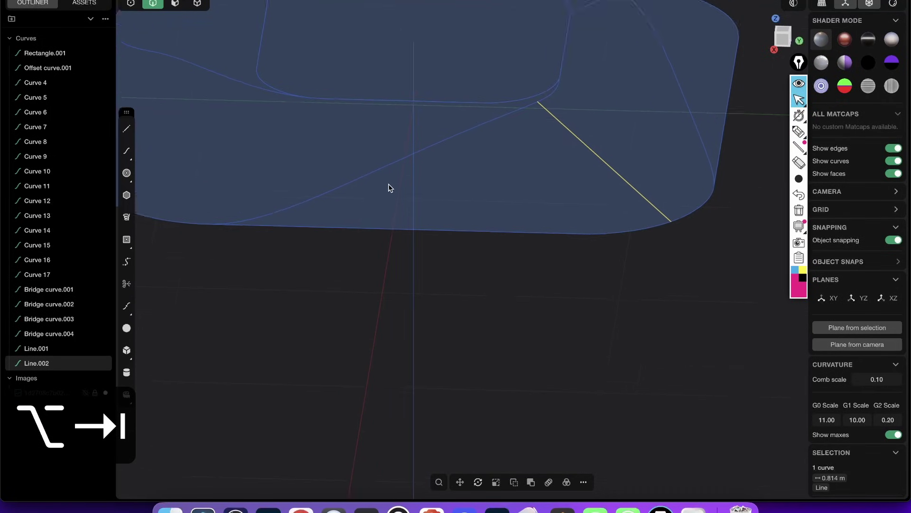
left_click(127, 132)
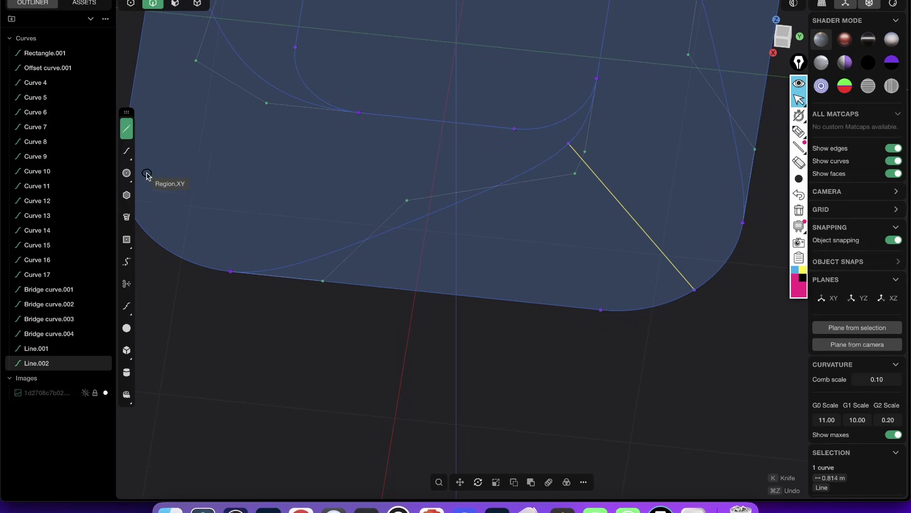
middle_click_drag(365, 271, 382, 221)
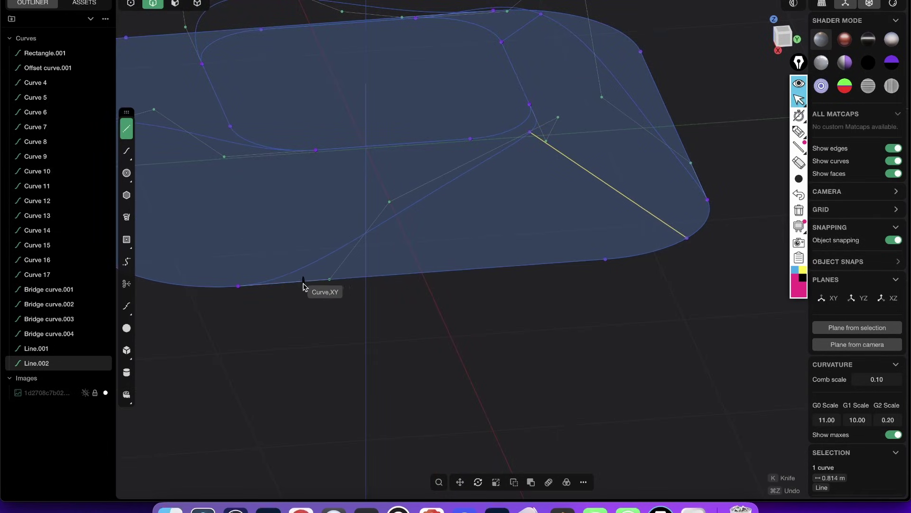
middle_click_drag(366, 273, 347, 260)
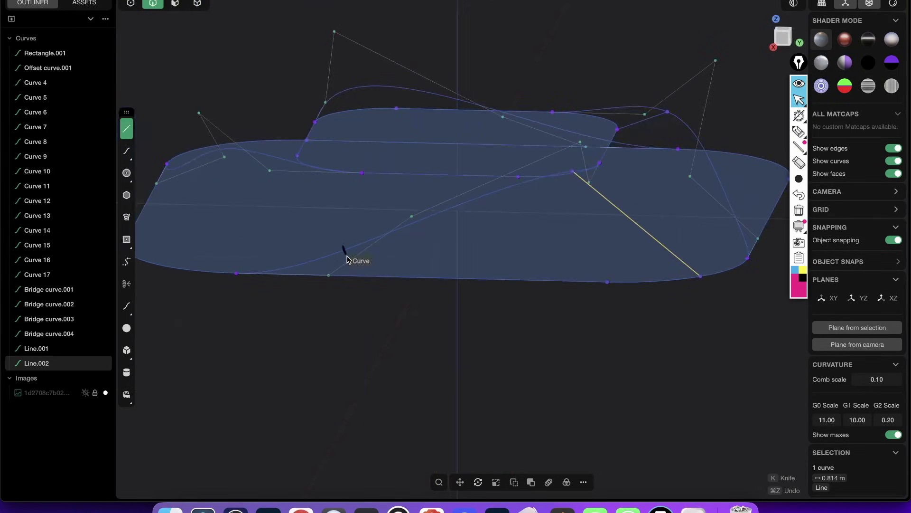
left_click(377, 277)
right_click(424, 224)
middle_click_drag(423, 224, 480, 300)
scroll(511, 212, "down", 3)
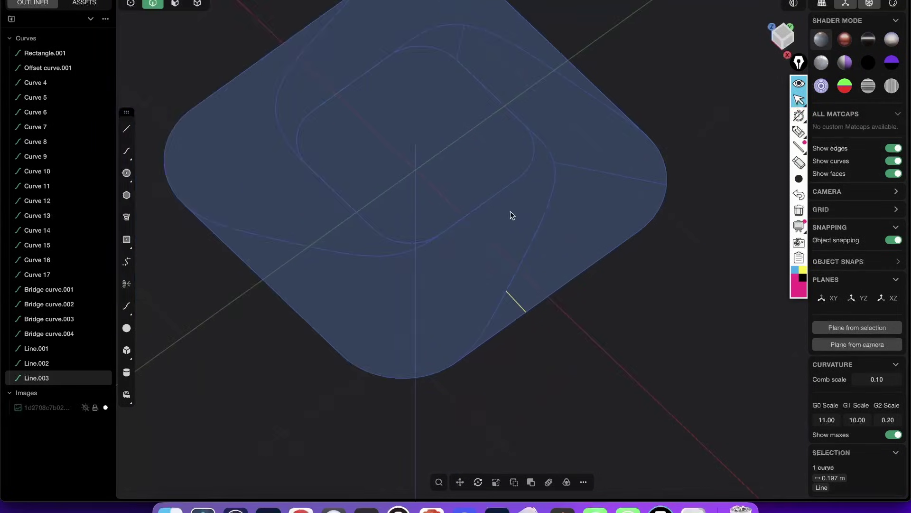
Step: Try to create an XNurbs surface from the bridge curve, outer straight edge, corner arc and the two cross-section lines, including the quad-sided option
middle_click_drag(511, 211, 477, 169)
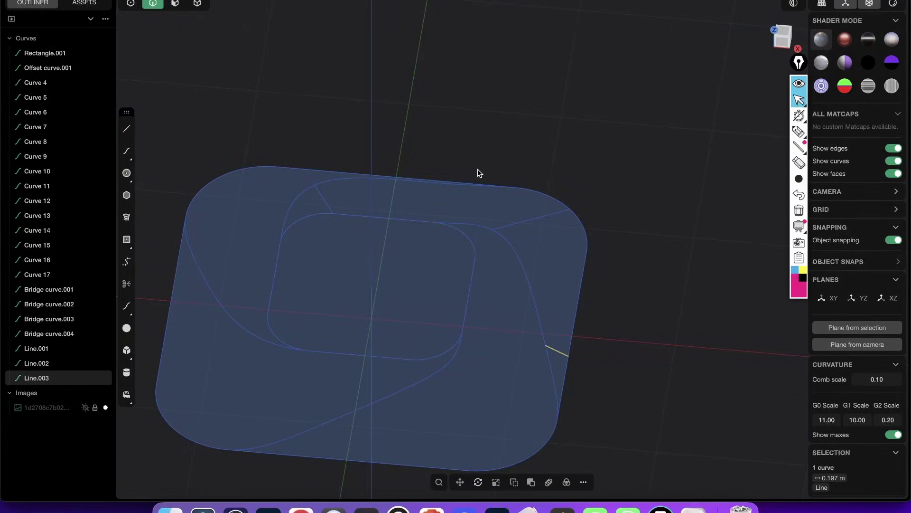
middle_click_drag(494, 337, 487, 158)
middle_click_drag(451, 305, 439, 237)
left_click(391, 265, "shift")
left_click(436, 343, "shift")
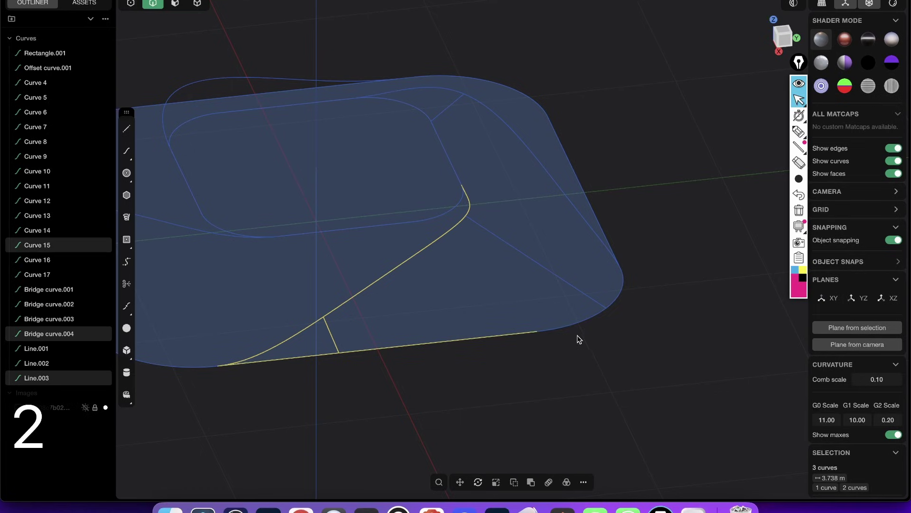
left_click(584, 319, "shift")
left_click(572, 288, "shift")
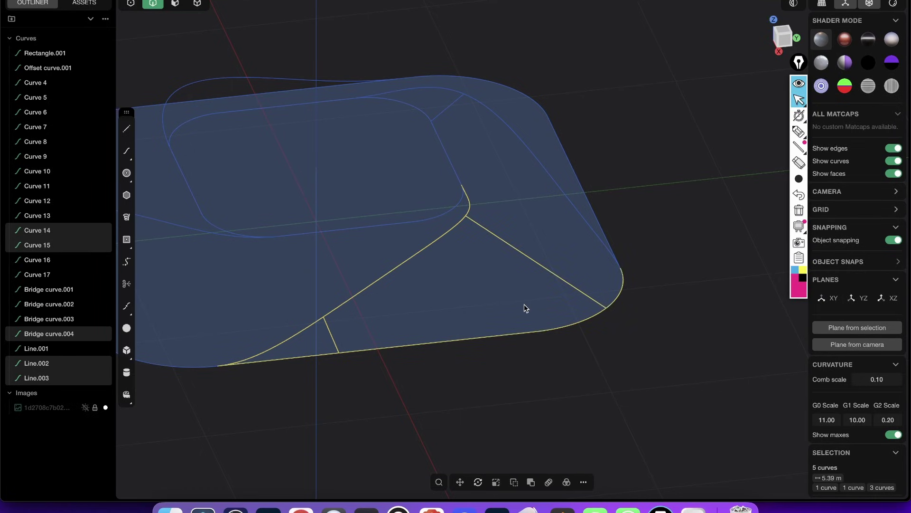
key("shift+4")
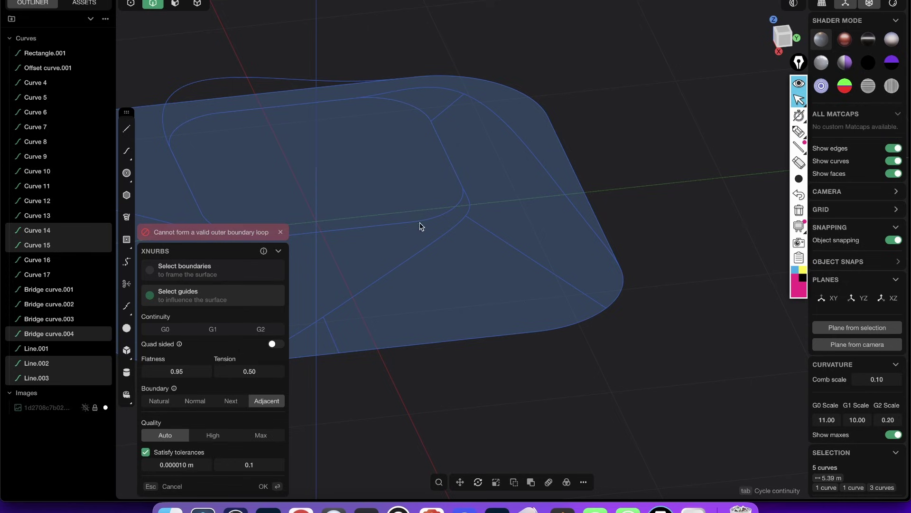
middle_click_drag(419, 226, 494, 247, "shift")
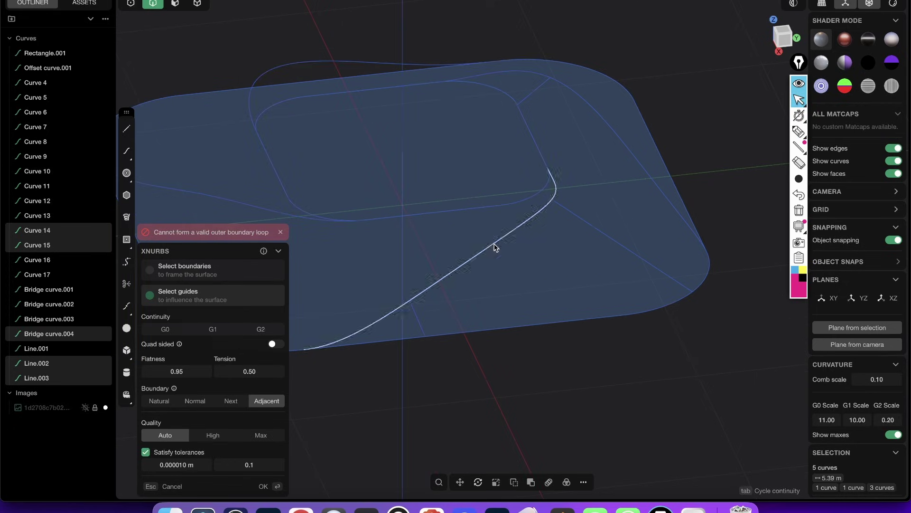
left_click(273, 346)
key("Escape")
key("Escape")
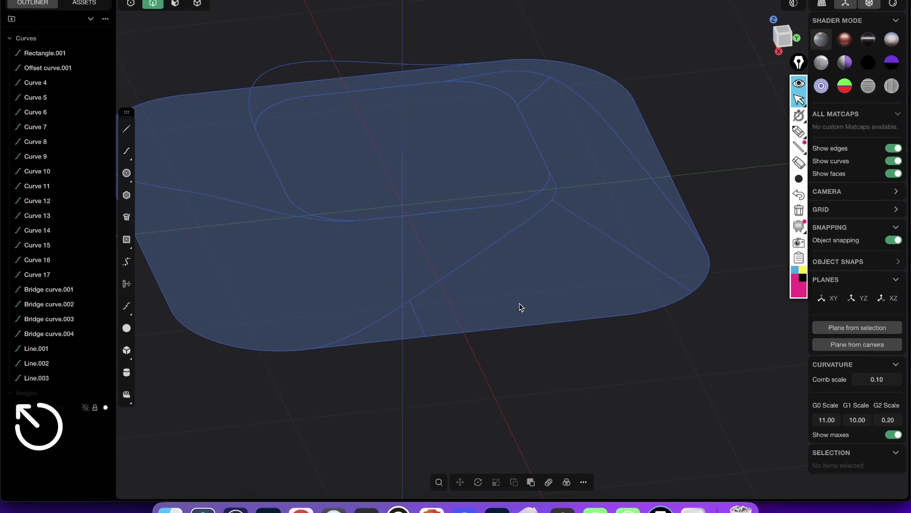
Step: Examine up close whether the end of the corner cross-section line meets the bridge curve
scroll(558, 200, "up", 3)
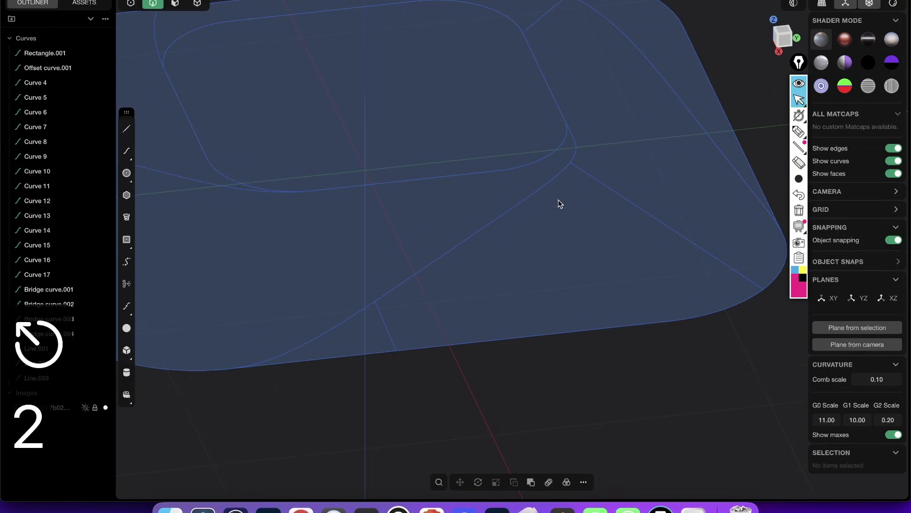
left_click(576, 170)
scroll(595, 157, "up", 2)
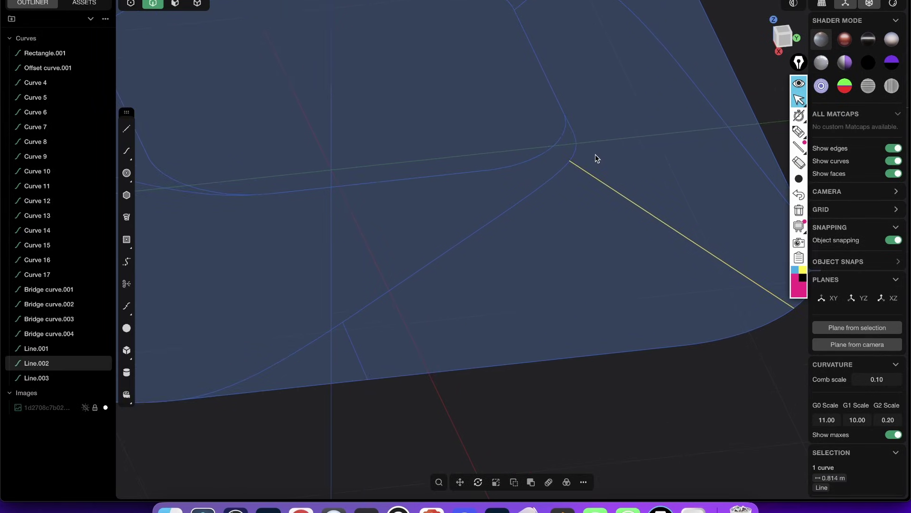
mouse_move(572, 171)
middle_mouse_down()
mouse_move(533, 163)
mouse_move(568, 166)
middle_mouse_up()
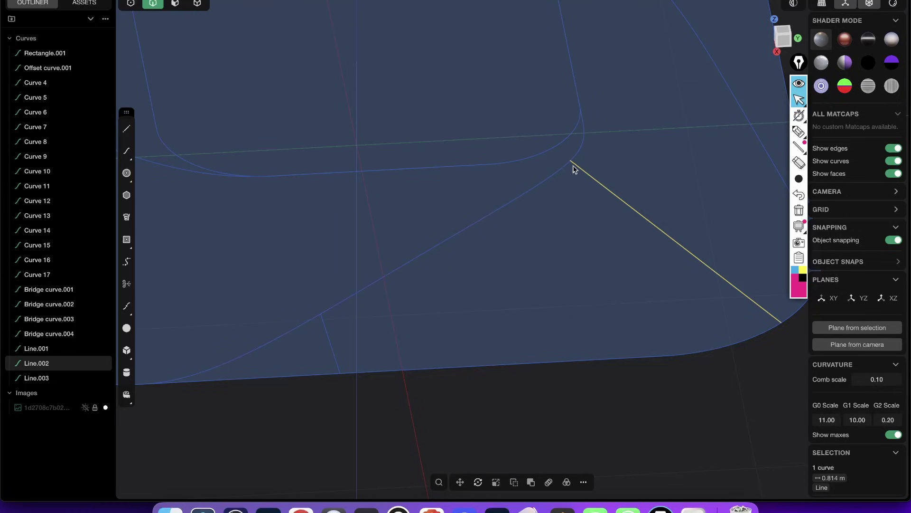
left_click(567, 166)
scroll(568, 164, "up", 3)
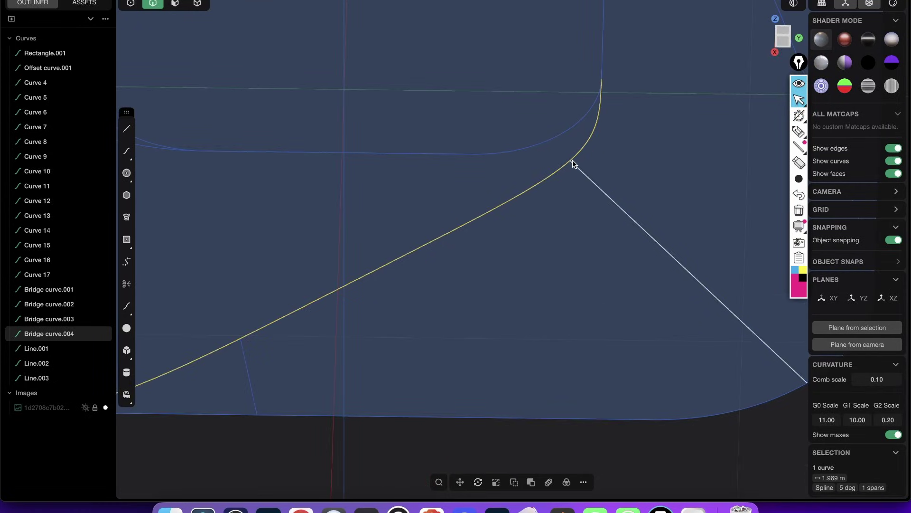
scroll(571, 165, "down", 2)
middle_click_drag(555, 192, 588, 193)
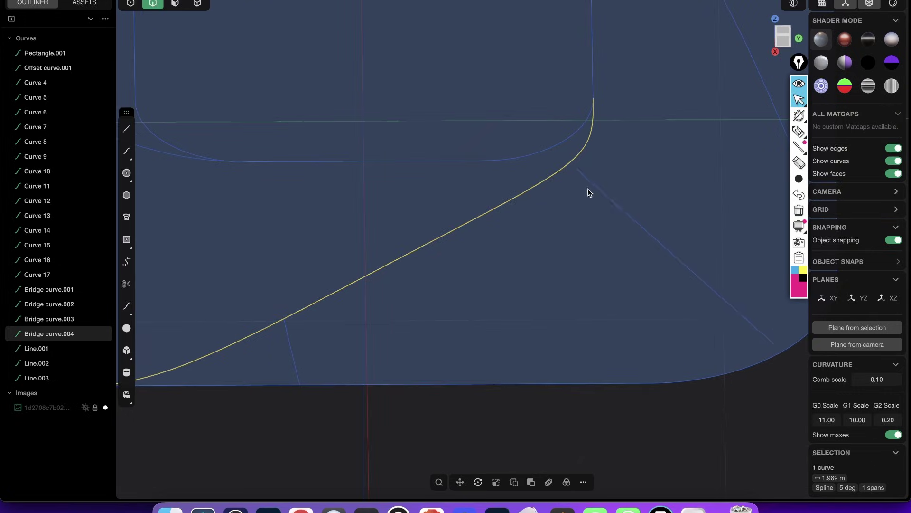
left_click(573, 168)
scroll(573, 168, "up", 3)
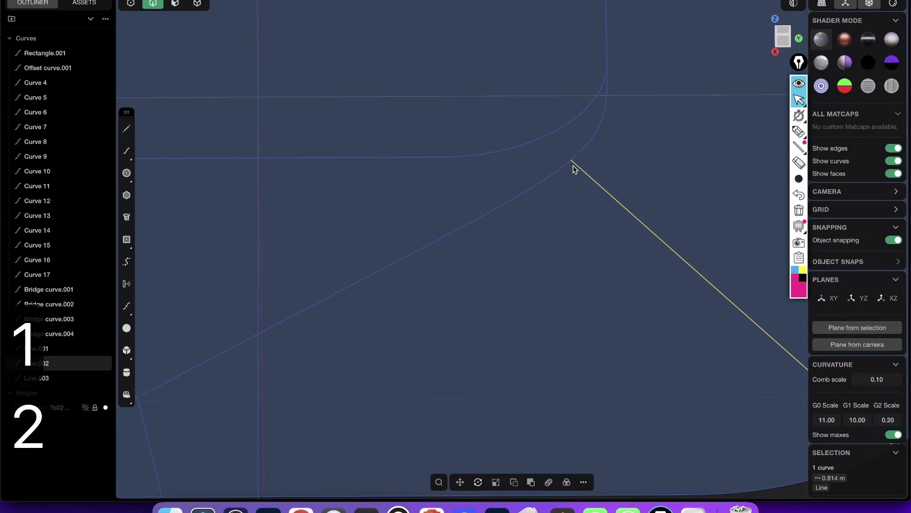
scroll(562, 187, "down", 6)
middle_click_drag(517, 228, 494, 206, "shift")
scroll(551, 207, "down", 1)
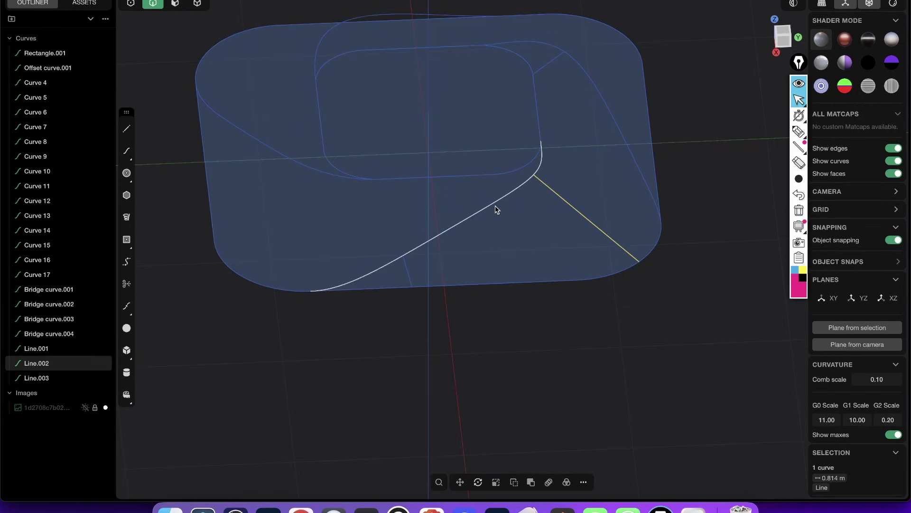
Step: Isolate one swirl segment's nine curves: two bridge curves, three cross-section lines, the outer edge and arc, and the inner edge and arc
left_click(408, 273)
left_click(552, 188, "shift")
left_click(549, 66, "shift")
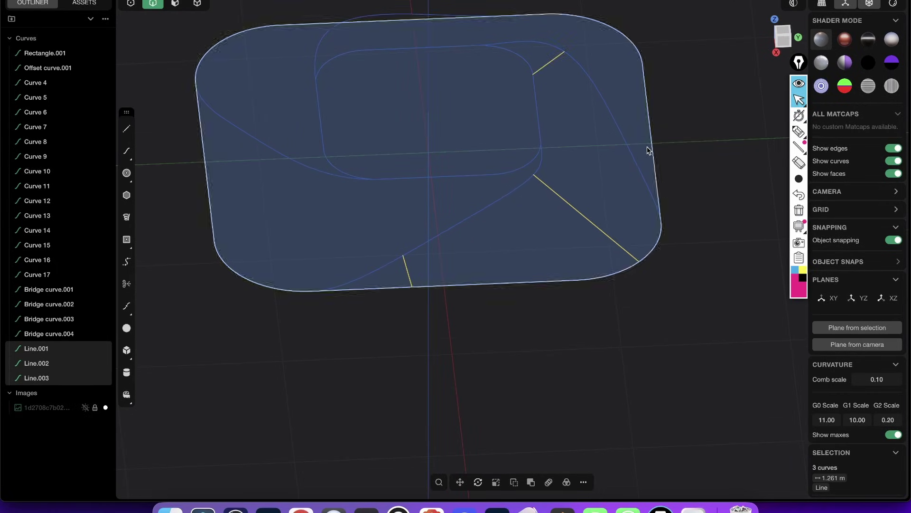
middle_click_drag(647, 146, 611, 157)
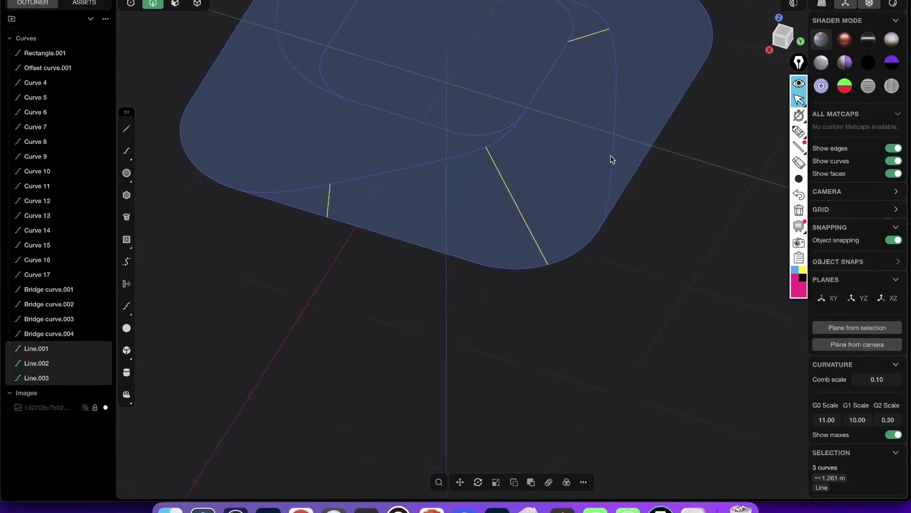
left_click(424, 163, "shift")
left_click(289, 209, "shift")
left_click(570, 254, "shift")
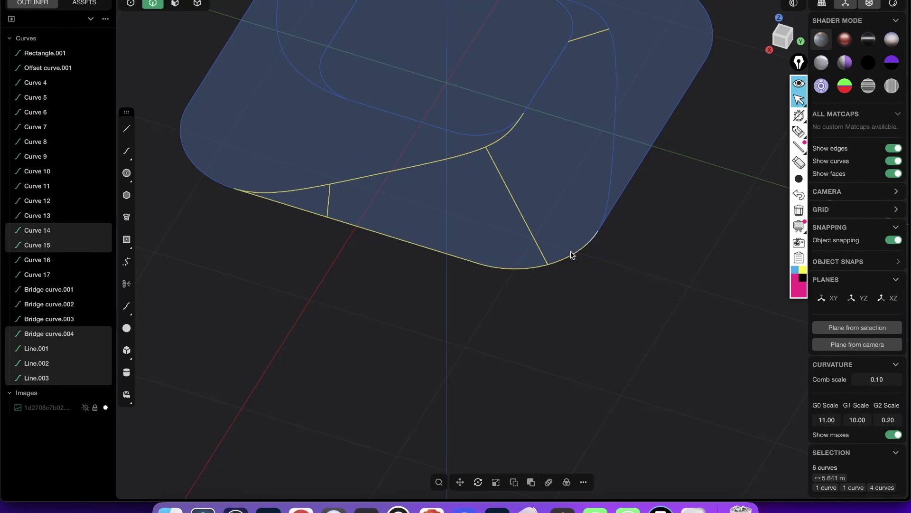
left_click(607, 205, "shift")
left_click_drag(573, 29, 570, 25, "shift")
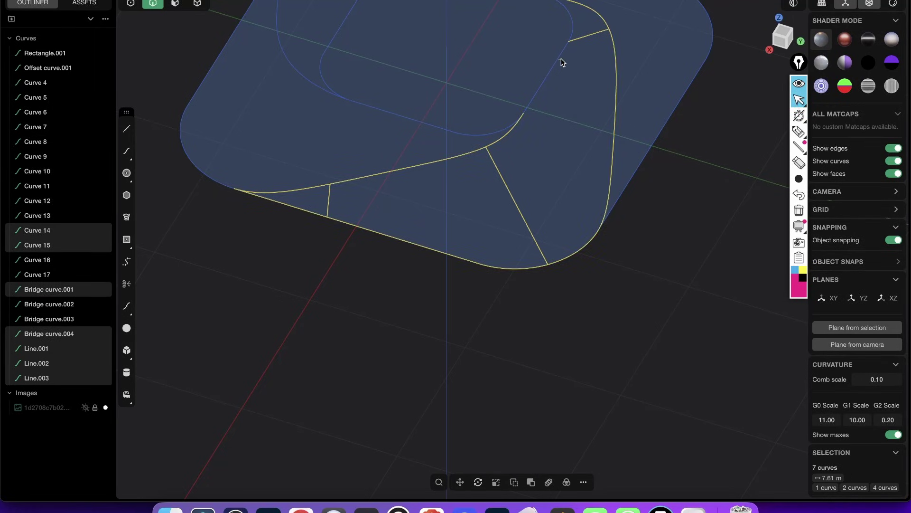
left_click(558, 58, "shift")
left_click(570, 23, "shift")
middle_click_drag(607, 93, 582, 180, "shift")
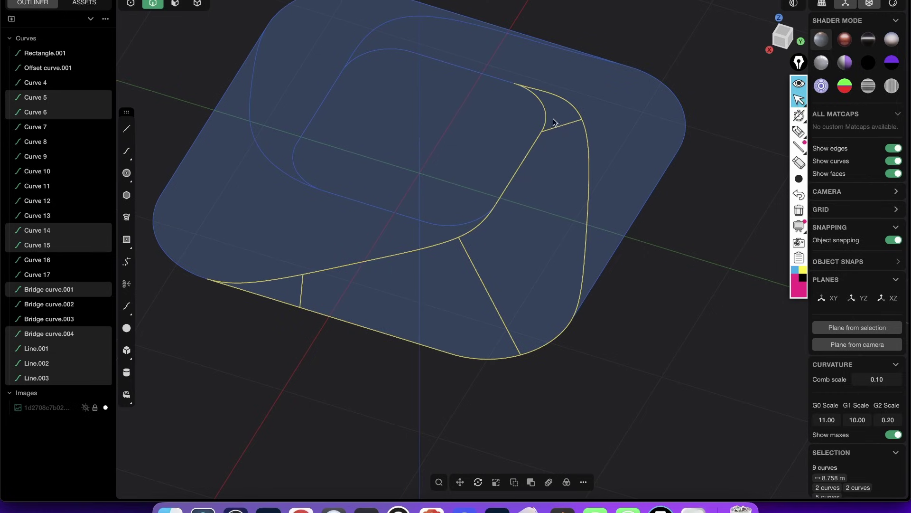
middle_click_drag(430, 248, 457, 256, "shift")
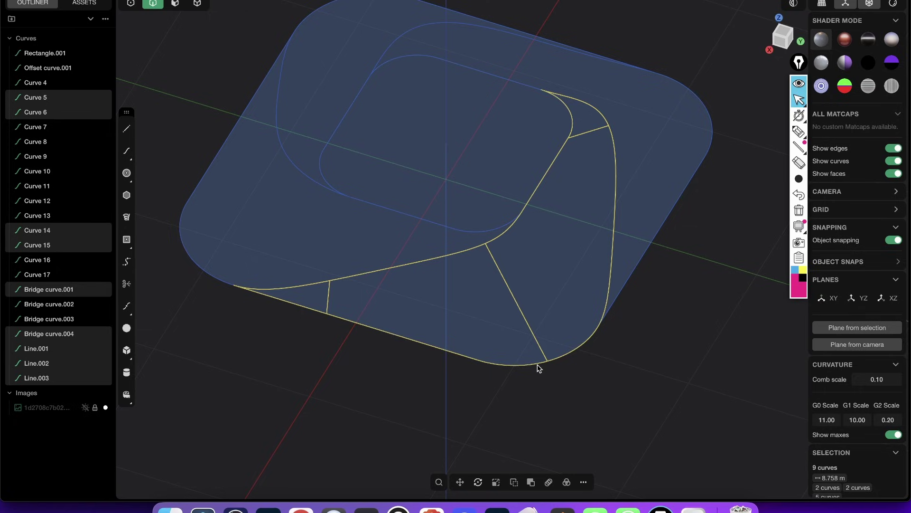
type("f")
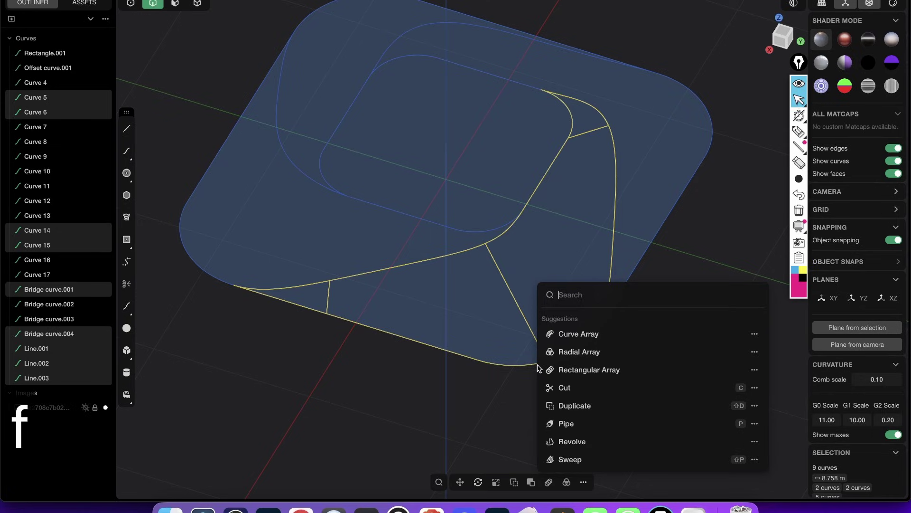
type("iso")
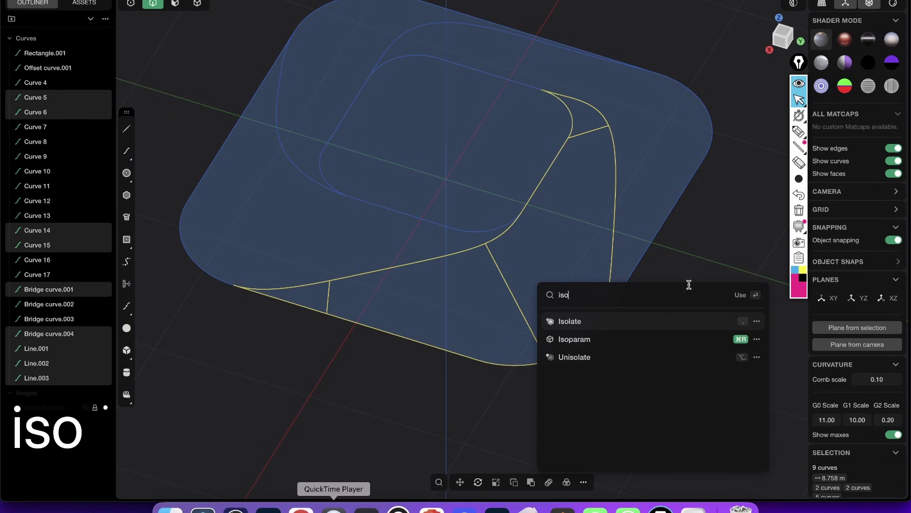
left_click(636, 324)
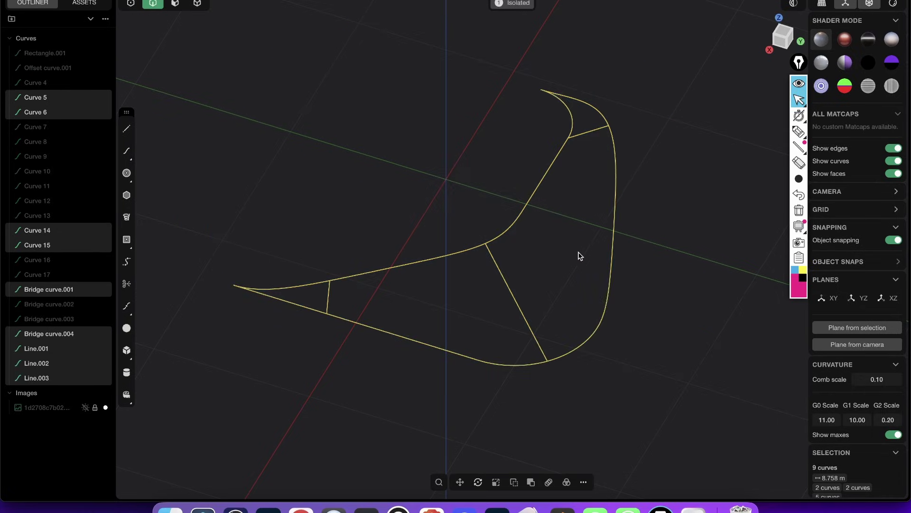
middle_click_drag(529, 206, 549, 212)
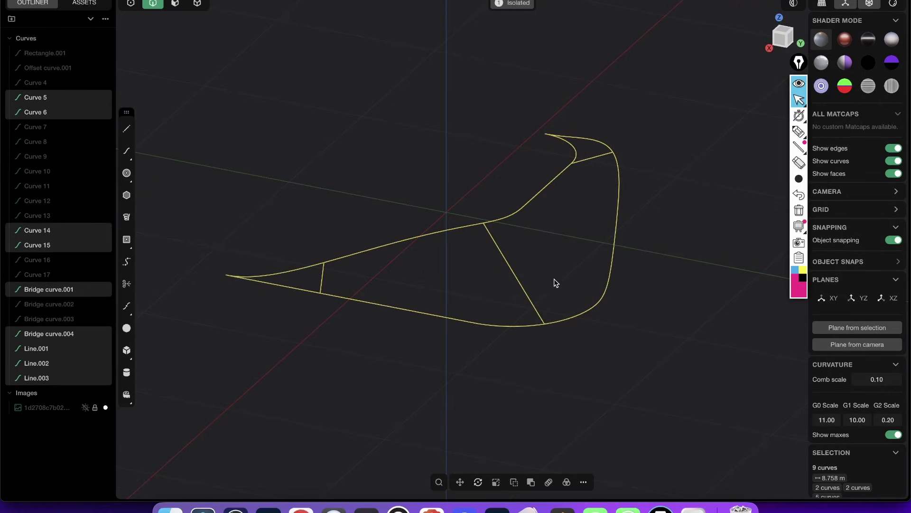
Step: Split all the isolated swirl curves where they intersect each other
key("alt+j")
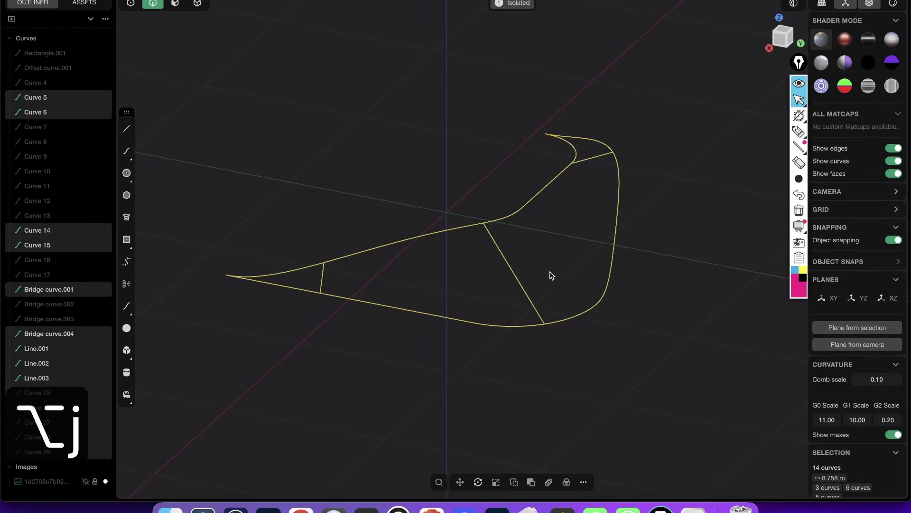
scroll(492, 224, "up", 1)
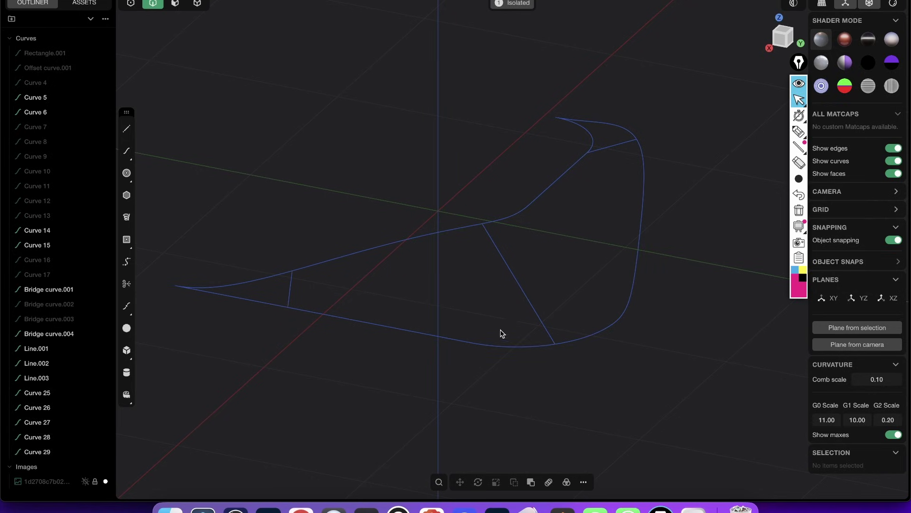
middle_click_drag(460, 253, 474, 235, "shift")
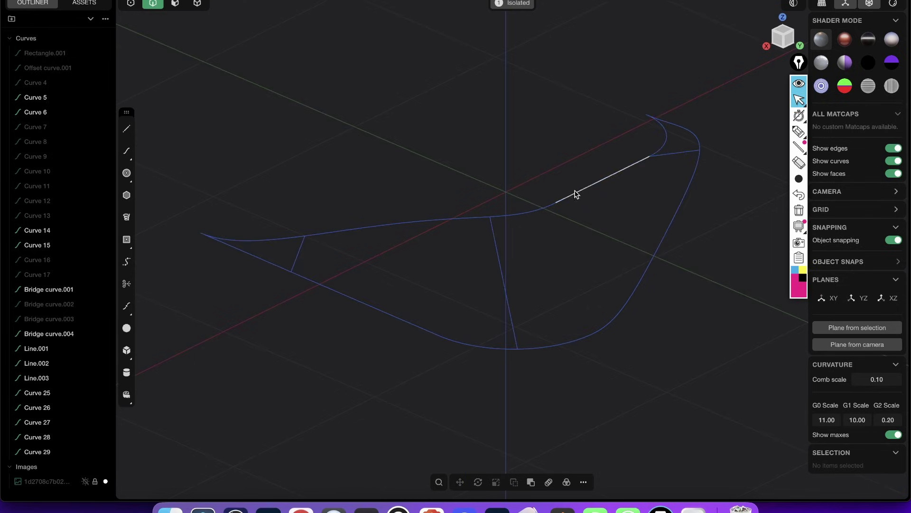
middle_click_drag(671, 149, 586, 157)
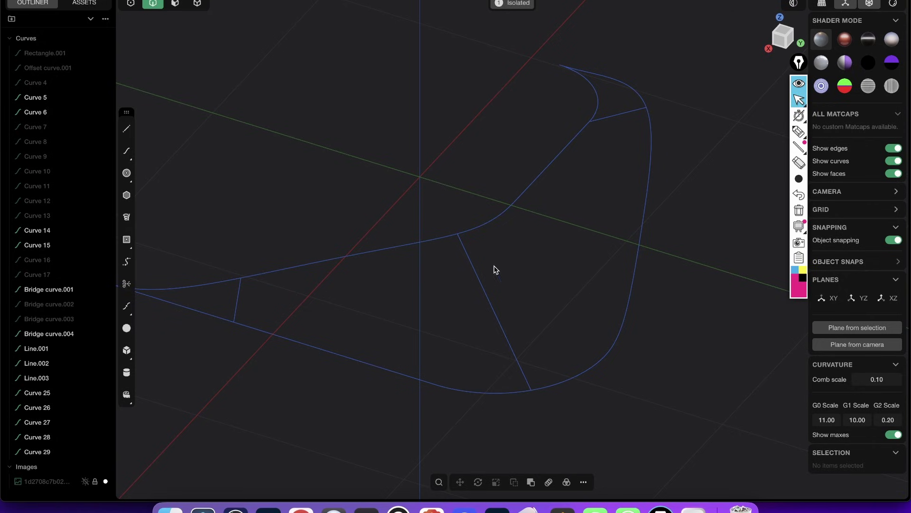
Step: Check the split pieces bounding the large four-sided region between the inner corner line and the outer corner line
middle_click_drag(495, 266, 473, 233)
left_click(496, 232)
left_click(589, 201)
left_click(670, 169)
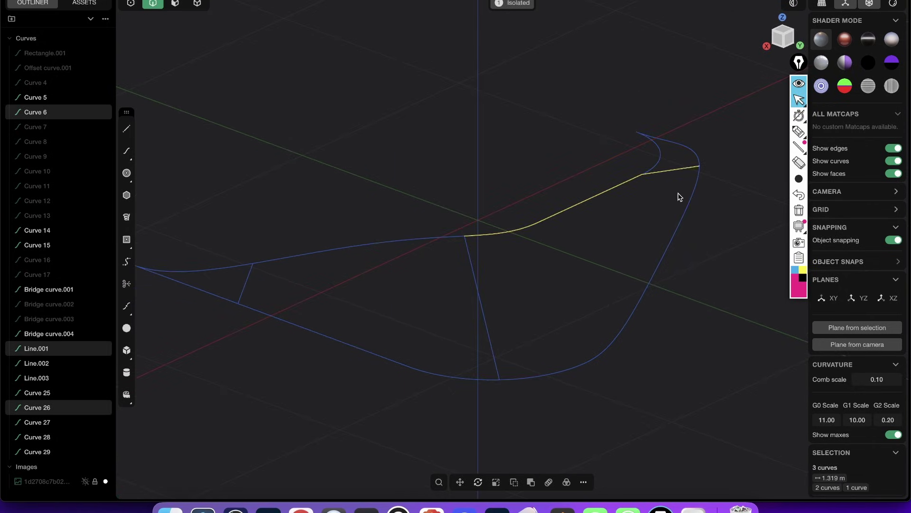
left_click(664, 254)
left_click(576, 367)
left_click(650, 396)
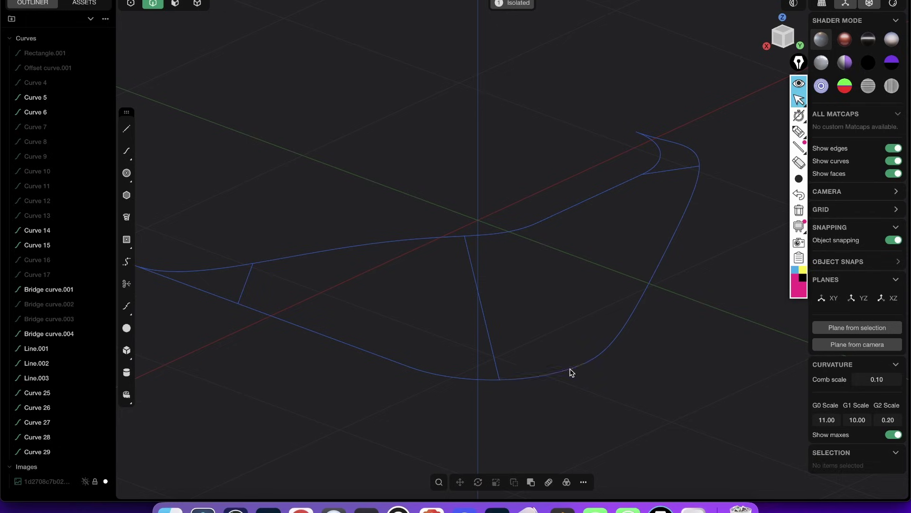
left_click(571, 372)
left_click(600, 360, "shift")
left_click(496, 360)
left_click(664, 171, "shift")
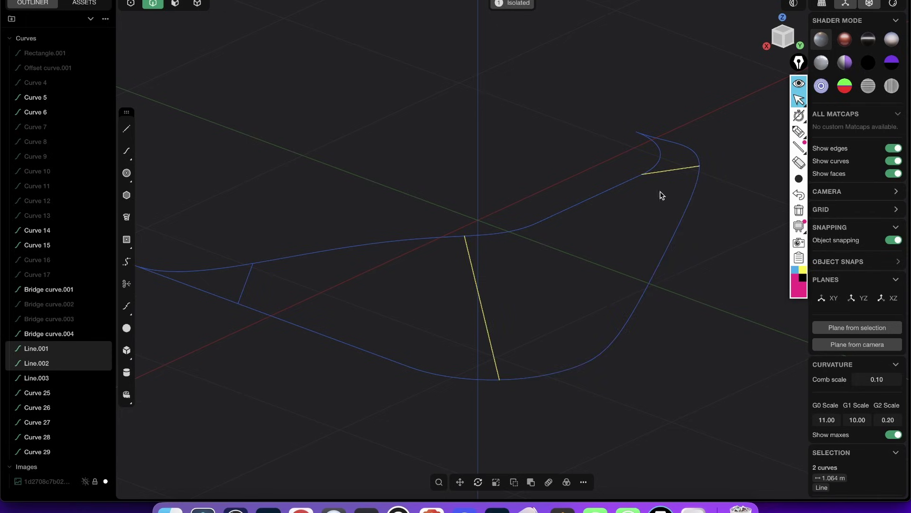
middle_click_drag(653, 250, 668, 194)
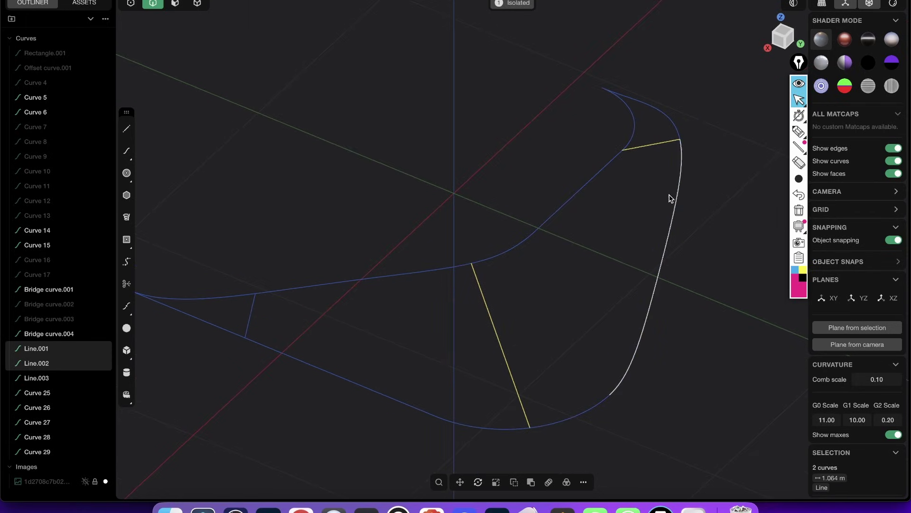
left_click(672, 206)
left_click(597, 408, "shift")
Step: Join the inner straight edge with the adjoining bridge curve piece into a single curve between the two cross-section lines
left_click(513, 256)
left_click(540, 228, "shift")
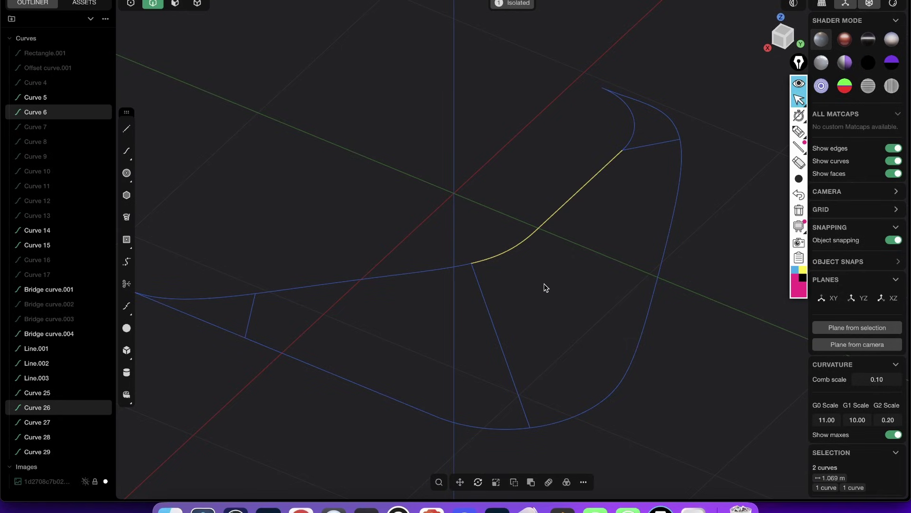
key("Escape")
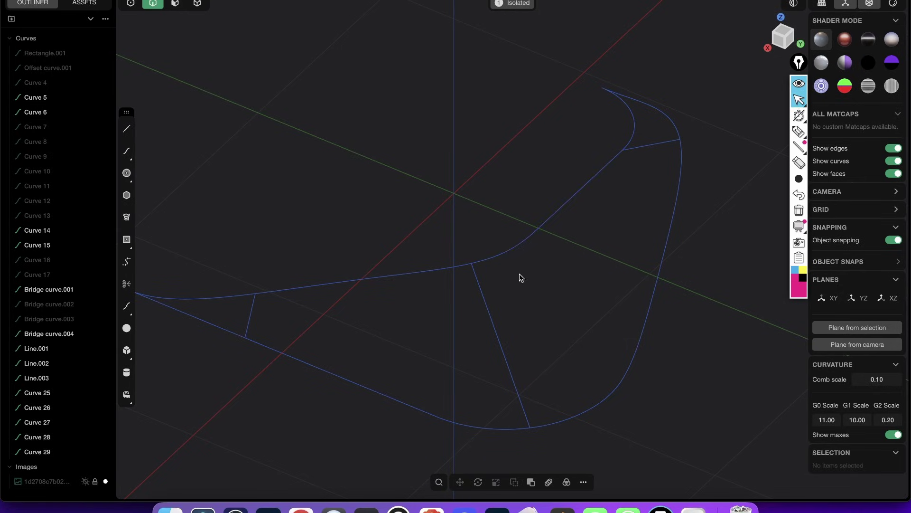
left_click_drag(510, 192, 554, 265)
key("j")
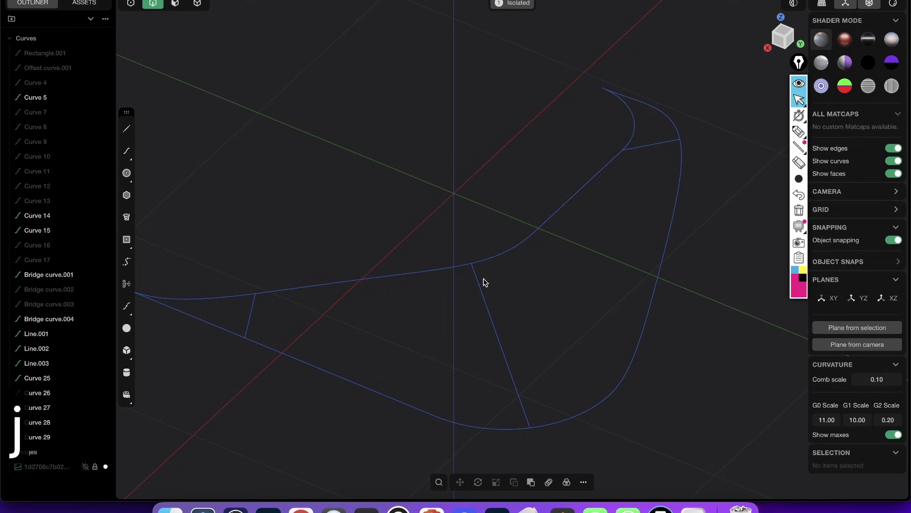
middle_click_drag(483, 278, 428, 252, "shift")
middle_click_drag(461, 248, 521, 300)
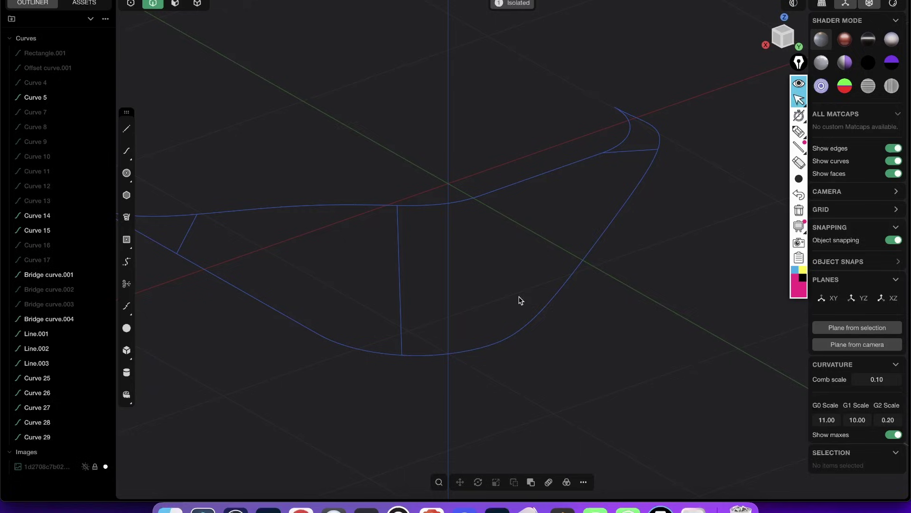
Step: Join the two outer curve pieces between the long cross-section line and the far short one into a single curve
left_click(525, 327)
left_click(472, 351, "shift")
middle_click_drag(618, 280, 616, 246)
key("j")
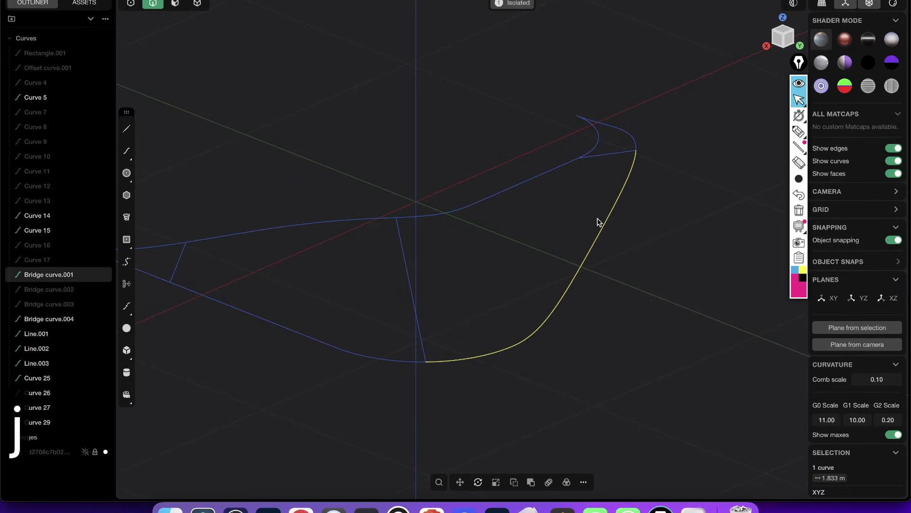
left_click(660, 277)
Step: Try a loft between the large region's two cross-section lines, guided by the joined inner and outer curves
key("2")
middle_click_drag(479, 213, 464, 282)
left_click(445, 298)
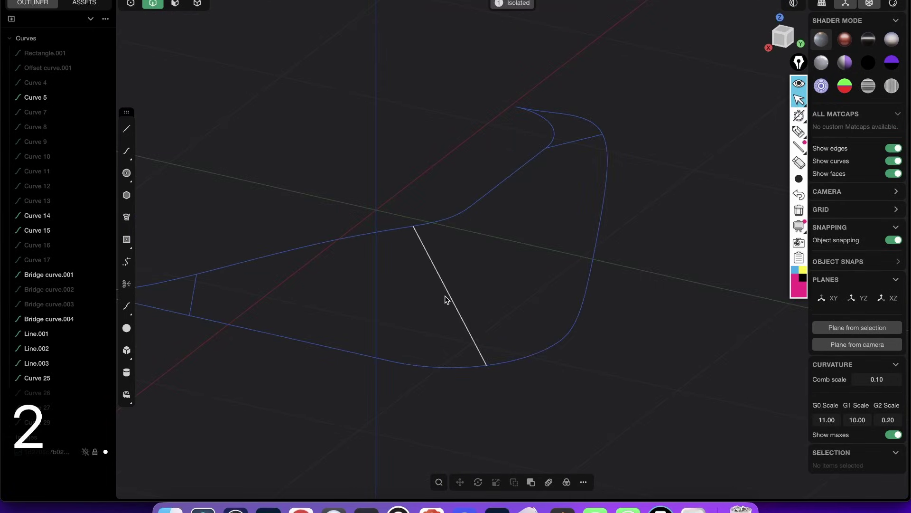
left_click(571, 142, "shift")
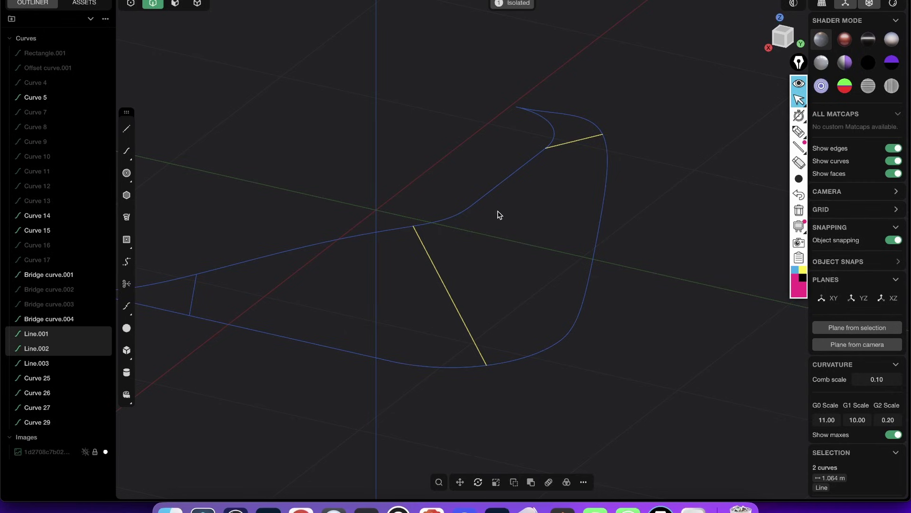
key("l")
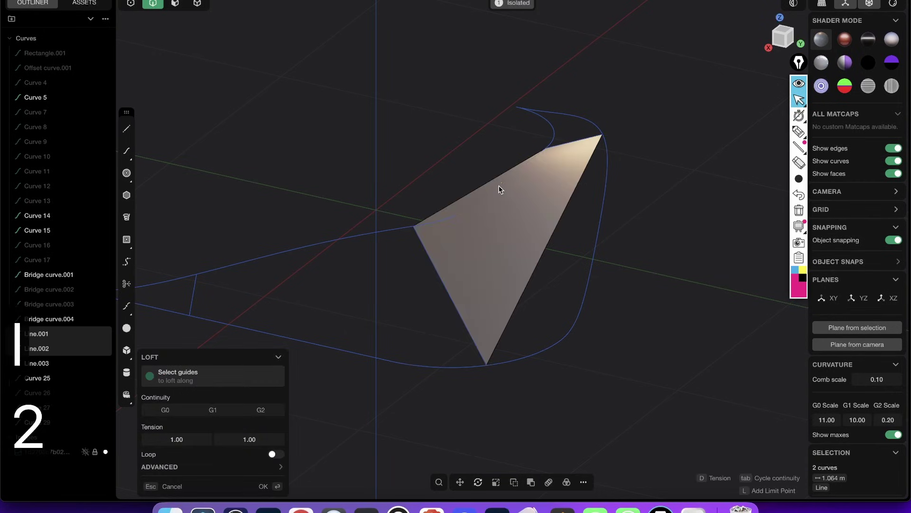
middle_click_drag(583, 299, 584, 179)
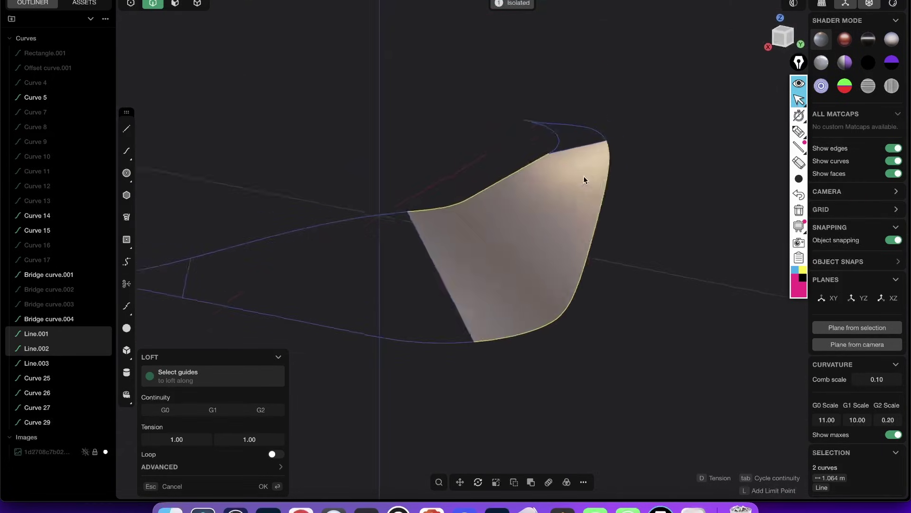
key("super+z")
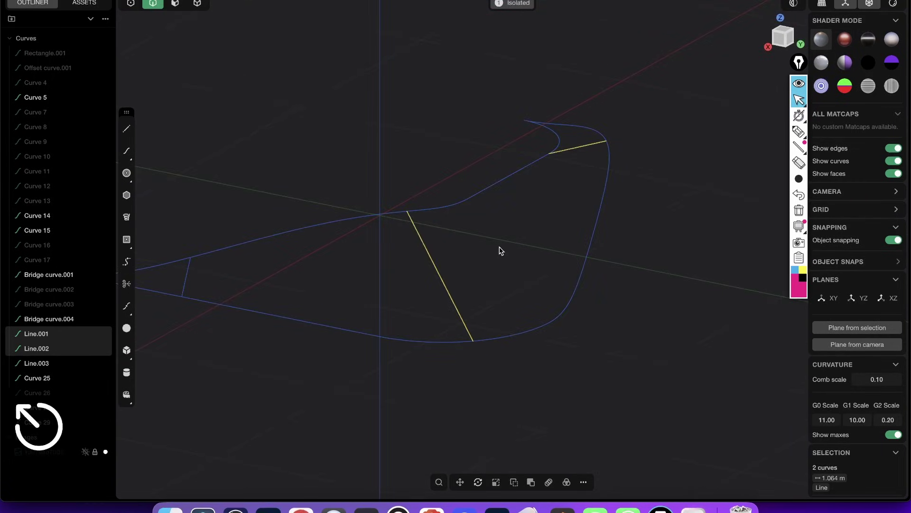
Step: Repeat the trial loft on the same two lines, adding the inner curve and the outer curve as guides
key("l")
key("2")
left_click(496, 183)
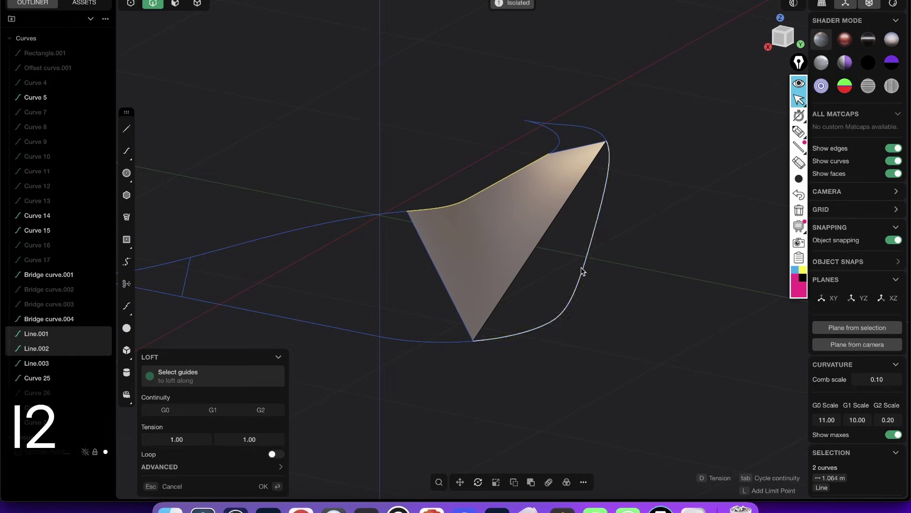
left_click(583, 271)
middle_click_drag(601, 358, 557, 256)
key("super+z")
Step: Try to surface the large region with xNURBS from its four boundary curves: both cross-section lines and the inner and outer curves
left_click(439, 230)
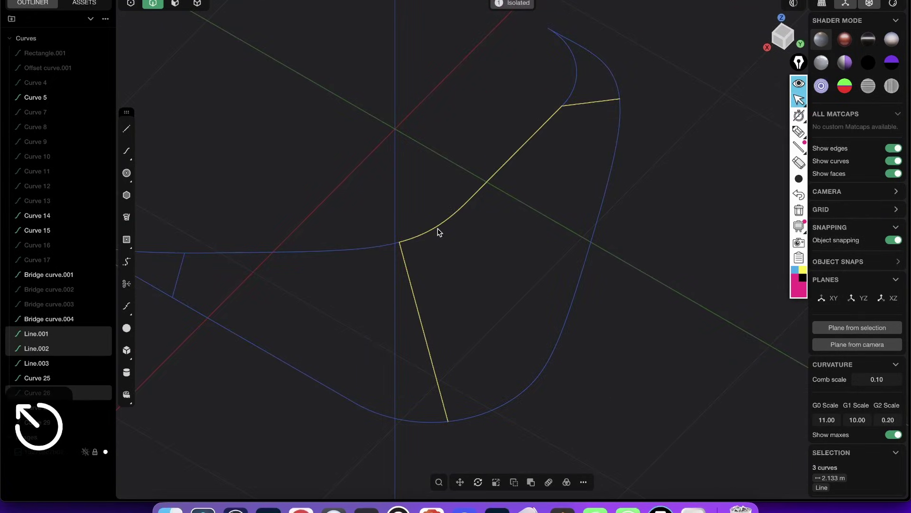
left_click(551, 364)
middle_click_drag(587, 325, 549, 171)
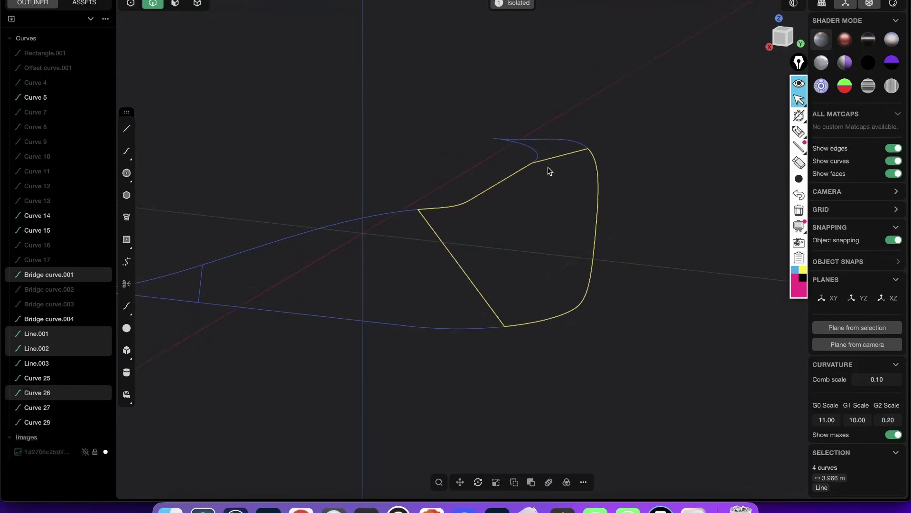
key("shift+3")
middle_click_drag(571, 266, 571, 188)
key("super+z")
key("shift+4")
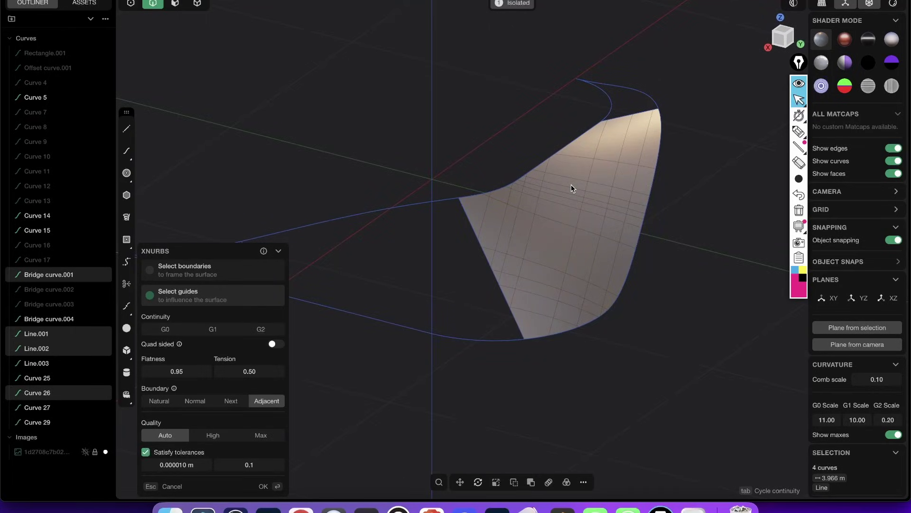
key("super+z")
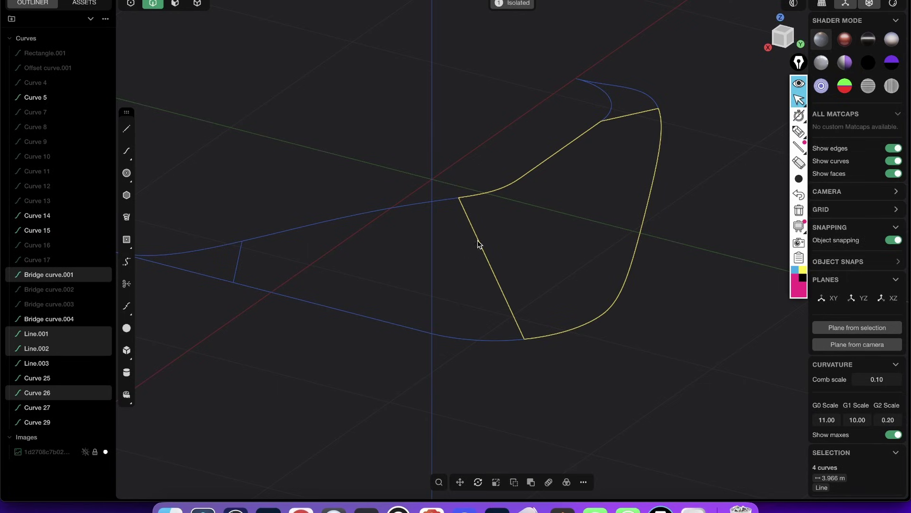
Step: Loft a sheet between the large region's long and short cross-section lines, using the inner and outer curves as guides
key("2")
left_click(496, 268)
left_click(622, 116, "shift")
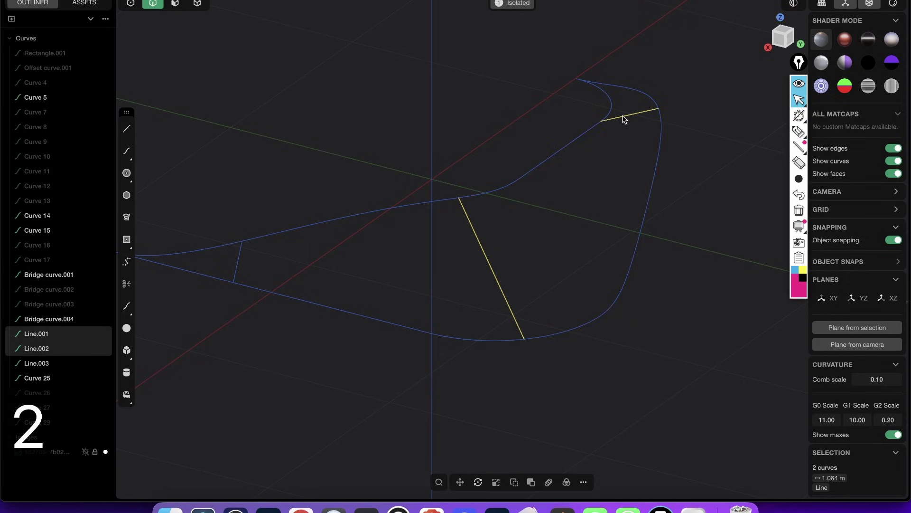
key("l")
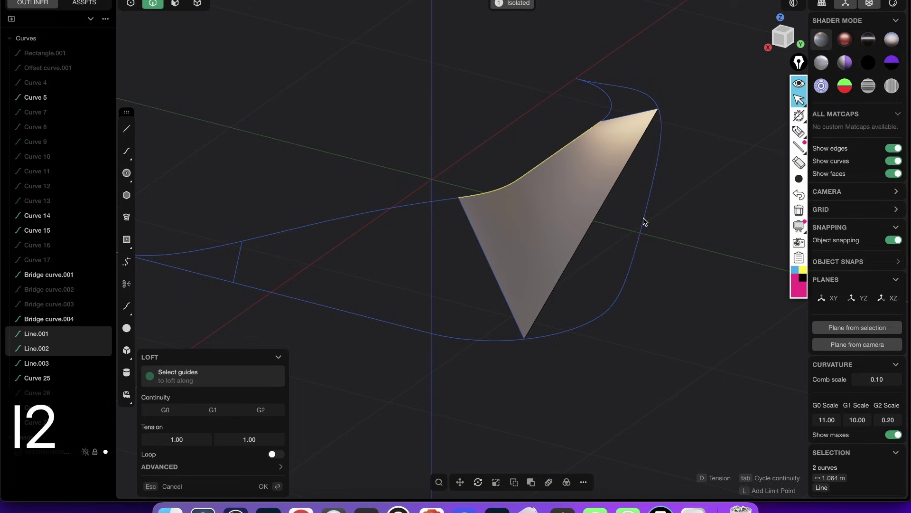
middle_click_drag(627, 287, 525, 248)
key("Return")
key("Escape")
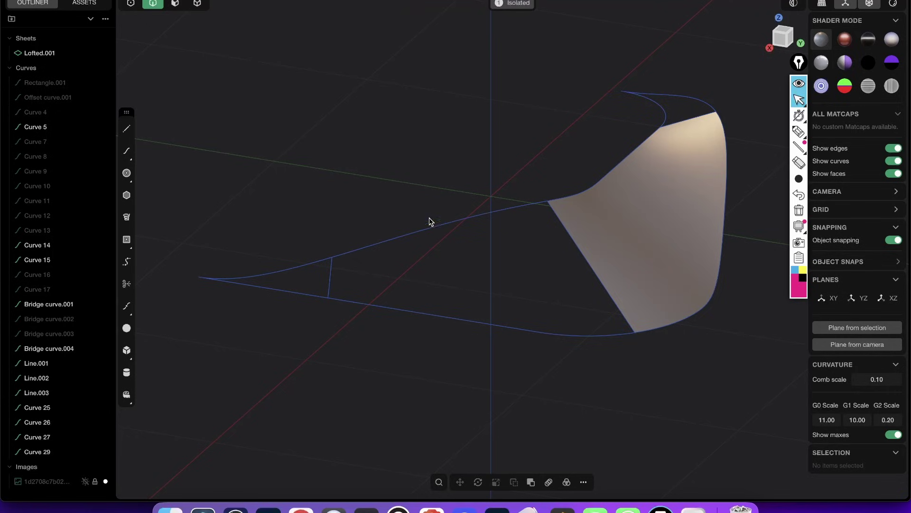
Step: Join the outer arc beside the lofted sheet with the adjoining straight edge into a single curve
left_click(570, 336)
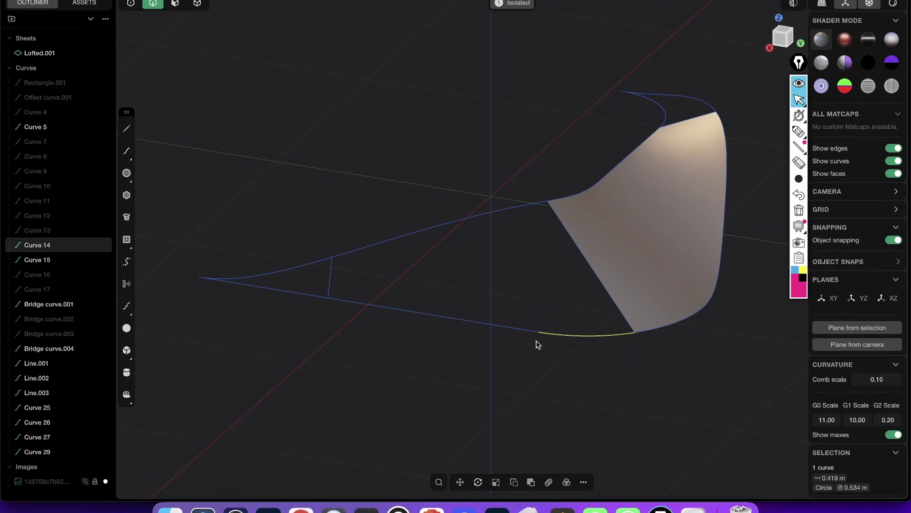
left_click(518, 329, "shift")
key("j")
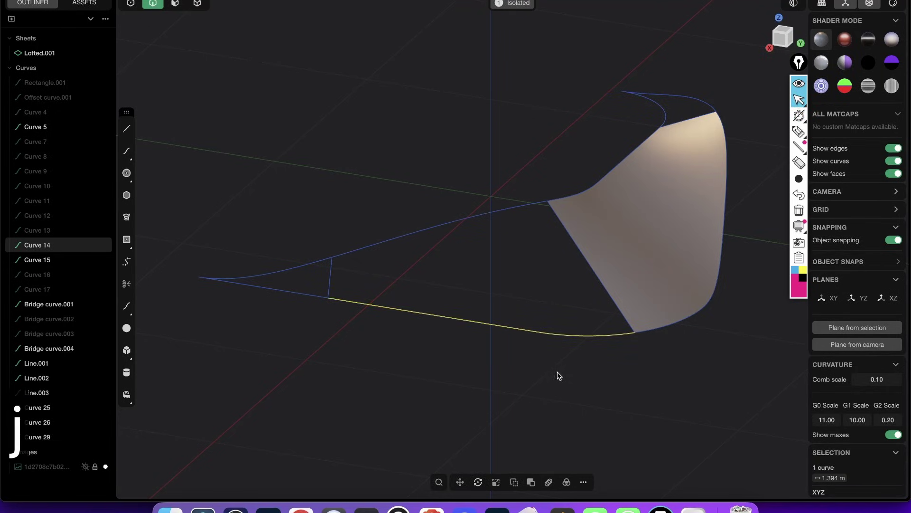
left_click(552, 350)
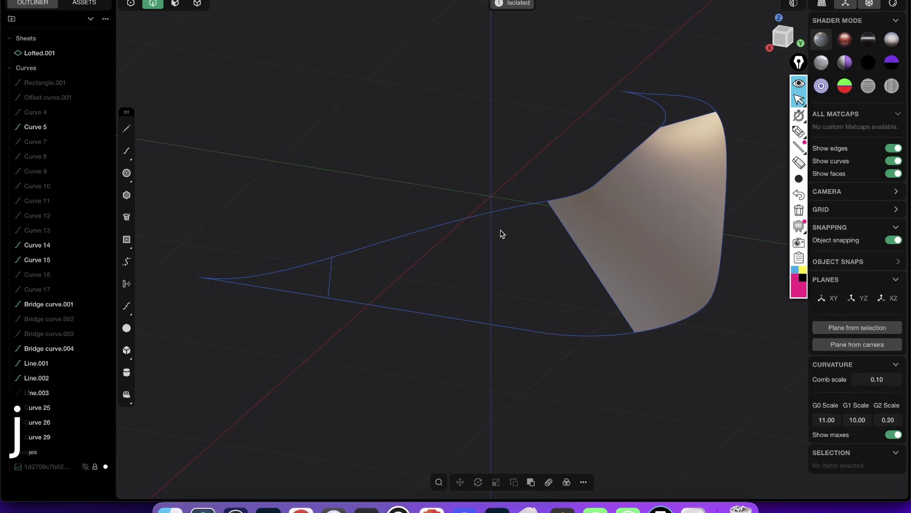
Step: Hide the long cross-section line that overlaps the lofted sheet's open edge
left_click(597, 283)
key("e")
key("Escape")
left_click(593, 271)
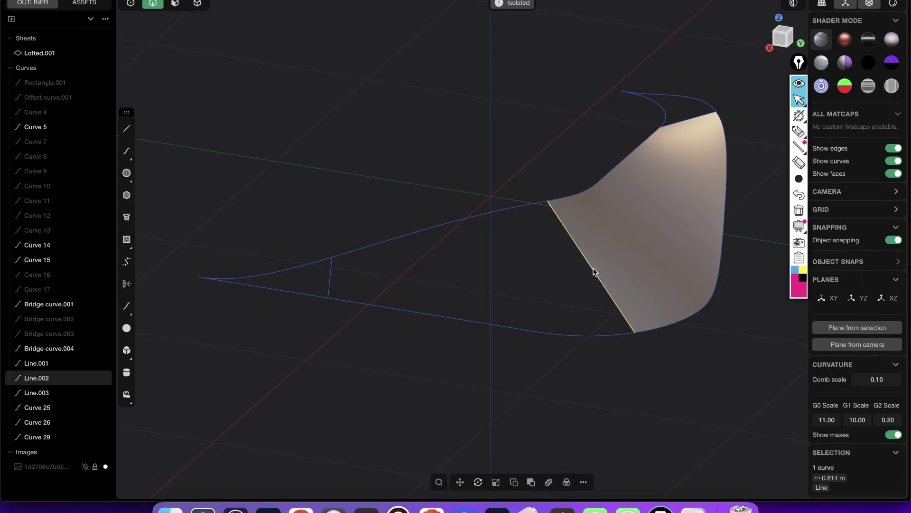
key("h")
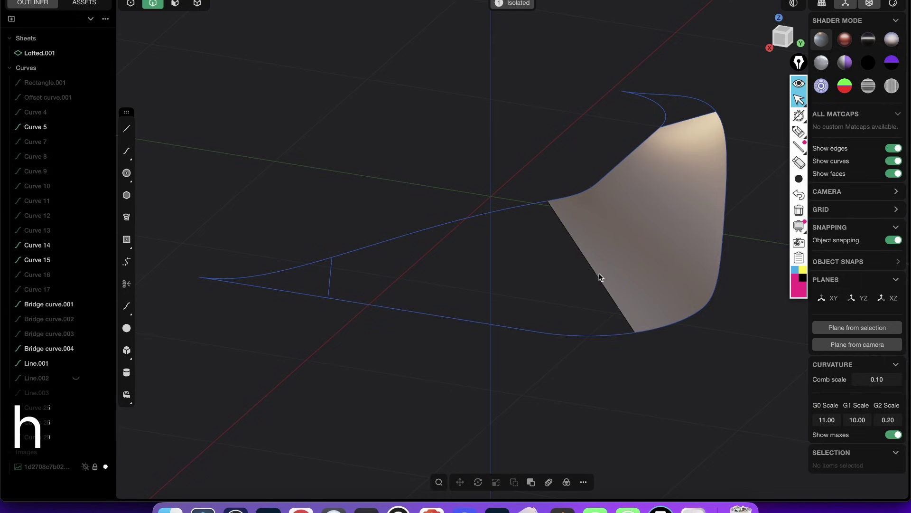
Step: Start a G1 loft from the first sheet's open edge to the short cross-section line near the pointed tip
mouse_move(600, 277)
middle_mouse_down()
mouse_move(625, 271)
mouse_move(600, 283)
middle_mouse_up()
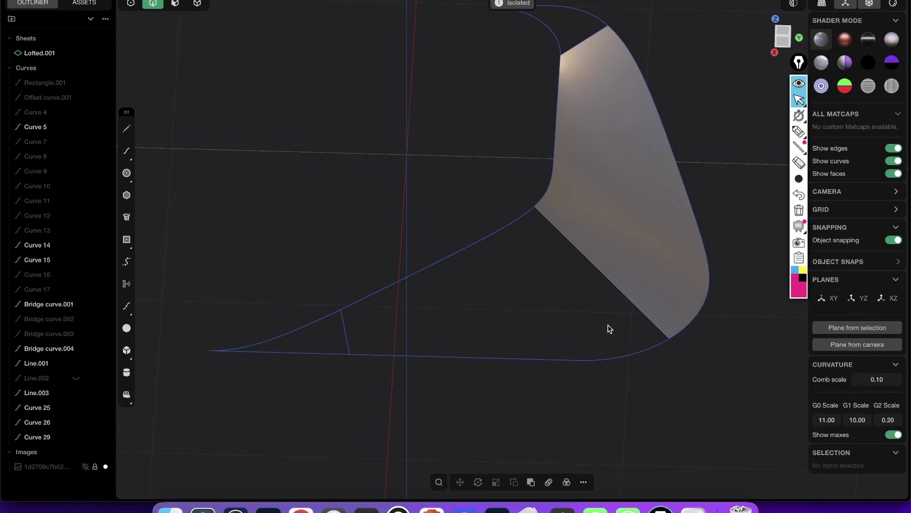
left_click(610, 281)
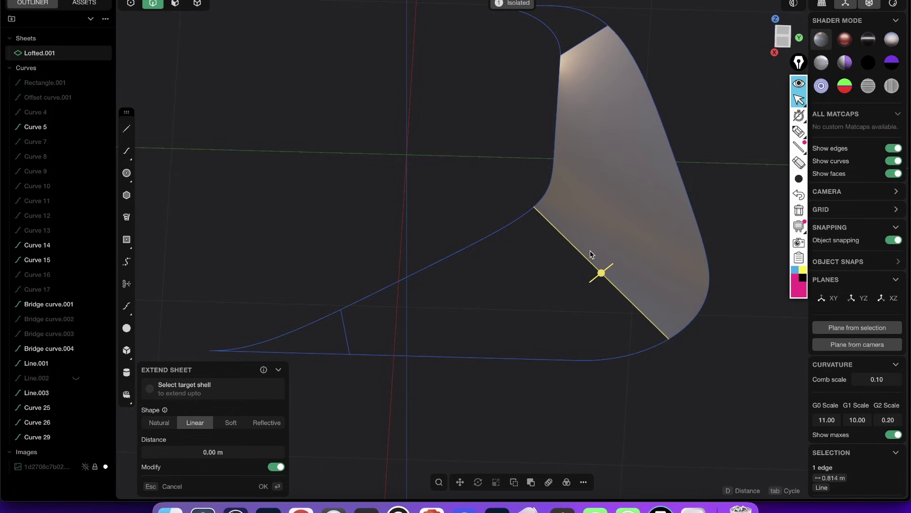
middle_click_drag(383, 235, 411, 216, "shift")
key("2")
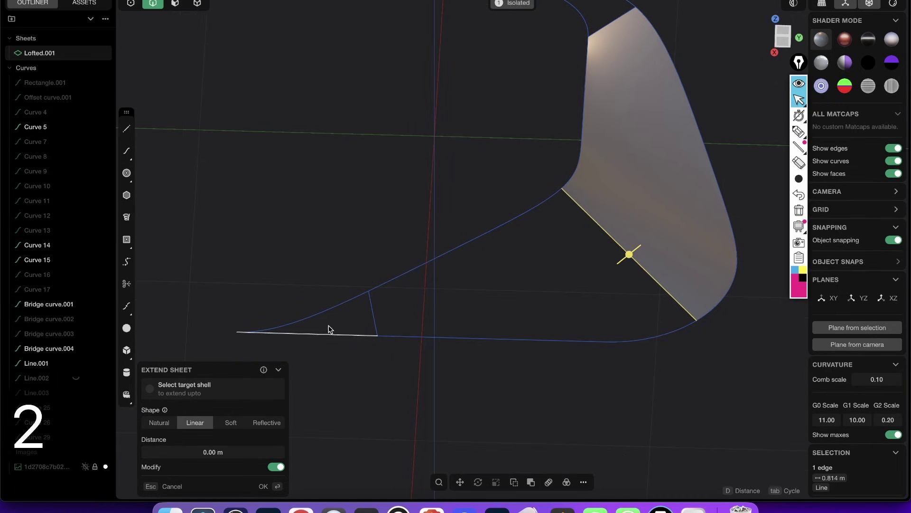
left_click(371, 314)
key("l")
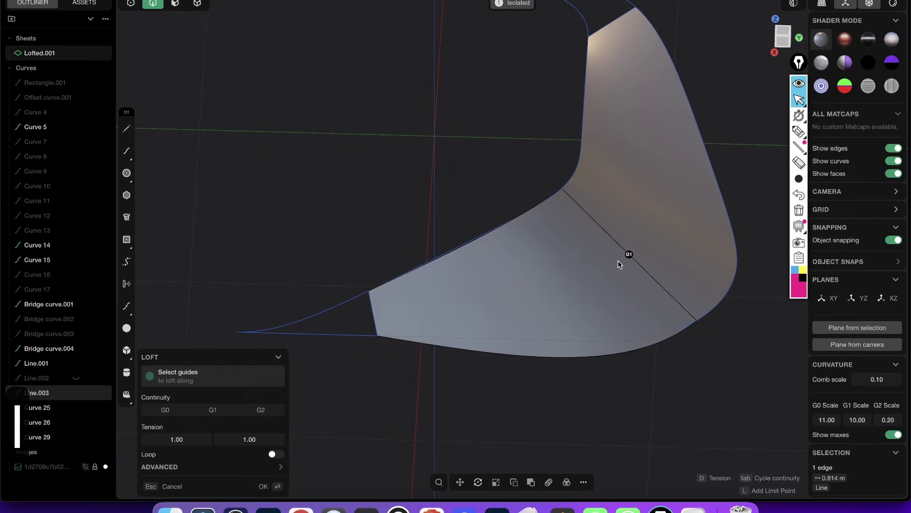
Step: Guide the second loft along its inner and outer boundary curves, confirm it and clear the selection
key("2")
left_click(483, 233)
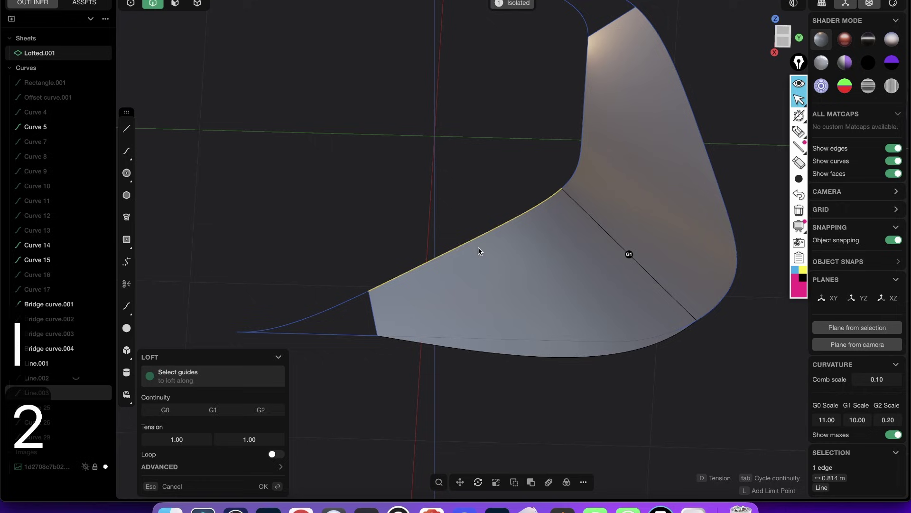
left_click(559, 348)
middle_click_drag(630, 213, 566, 235)
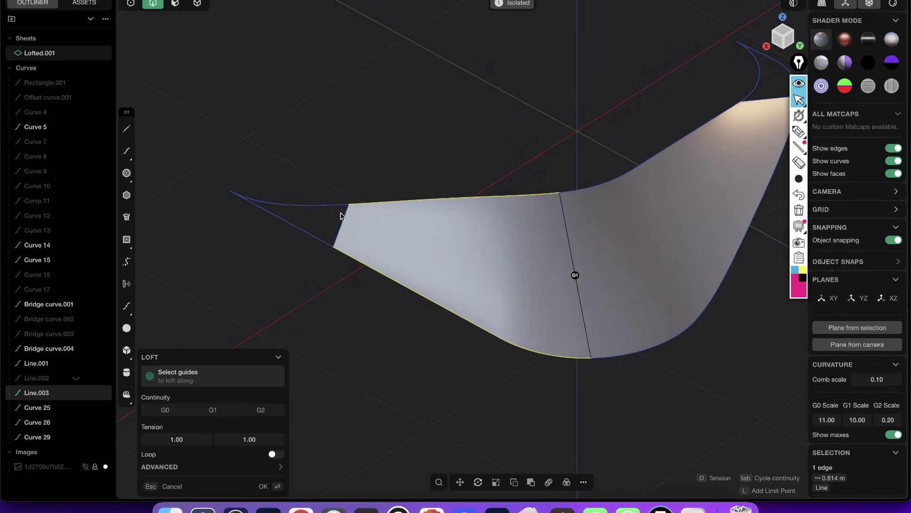
key("1")
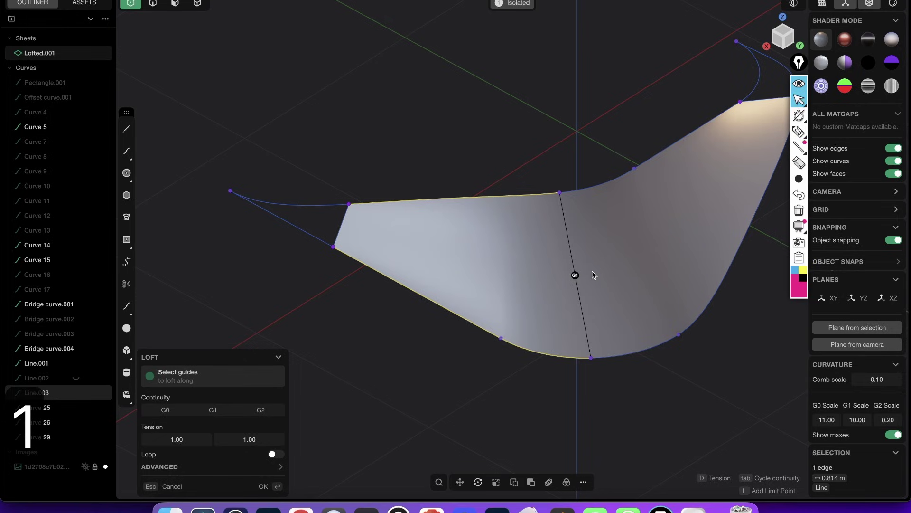
key("Return")
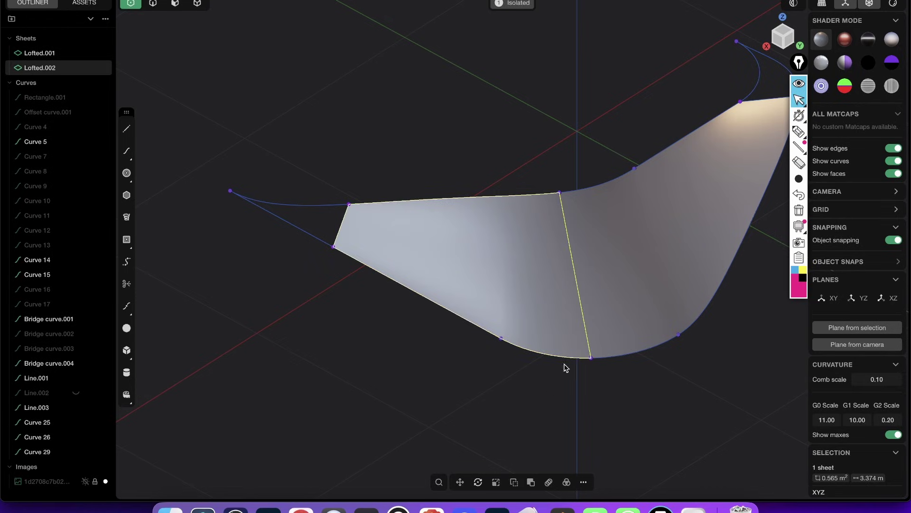
middle_click_drag(557, 316, 555, 355, "shift")
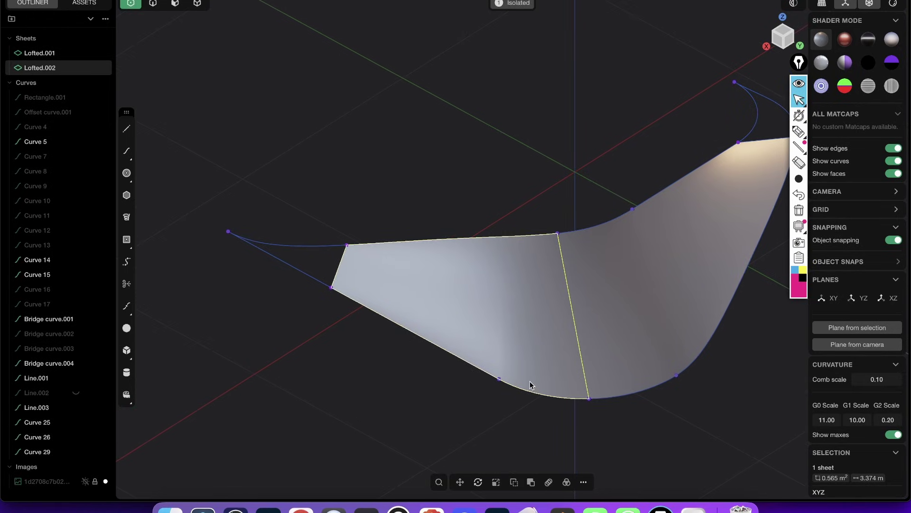
middle_click_drag(529, 384, 539, 311)
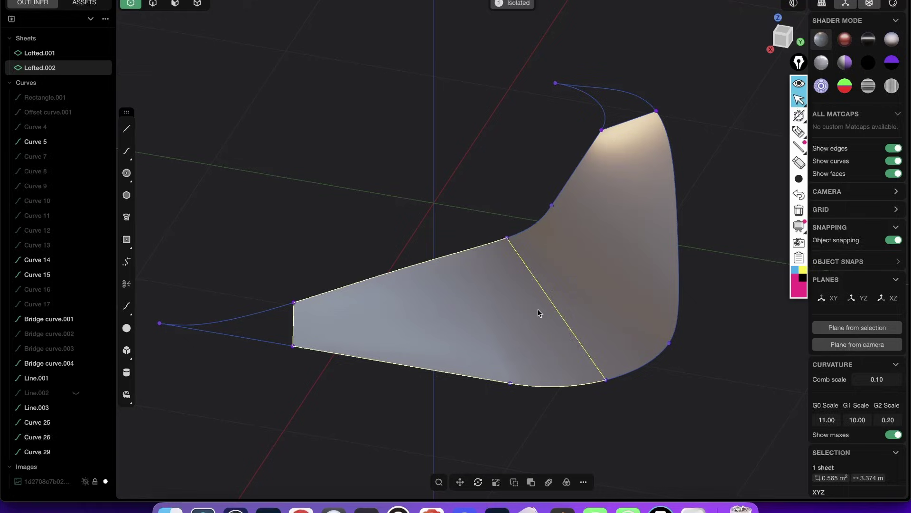
left_click(344, 253)
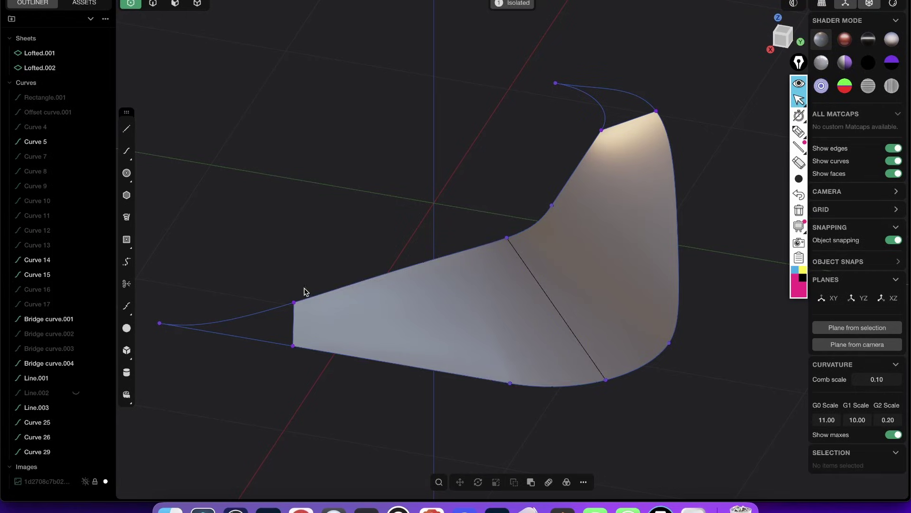
Step: Hide the two short cross-section lines at the outer ends of the lofted sheets
middle_click_drag(304, 288, 349, 274, "shift")
scroll(349, 273, "up", 2)
key("2")
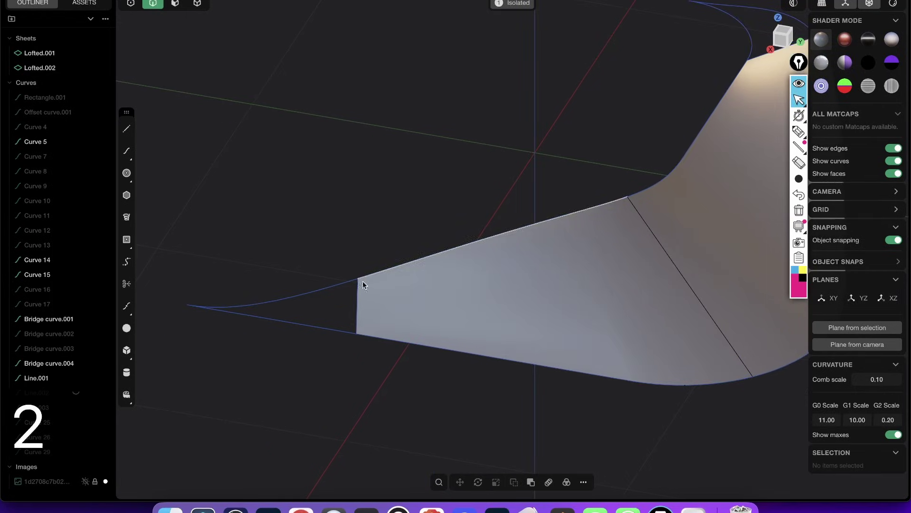
left_click(357, 314)
scroll(551, 231, "down", 3)
scroll(647, 184, "up", 4)
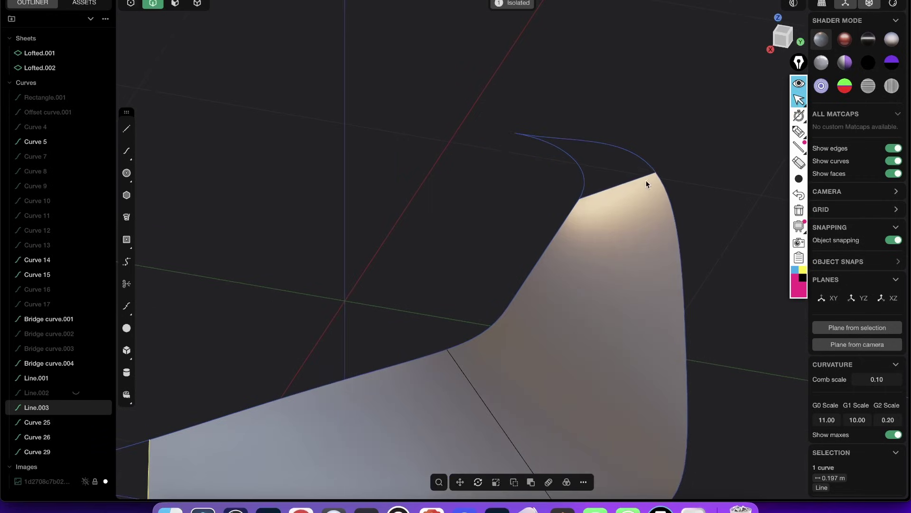
left_click(617, 185, "shift")
scroll(613, 239, "down", 3)
middle_click_drag(575, 297, 541, 324)
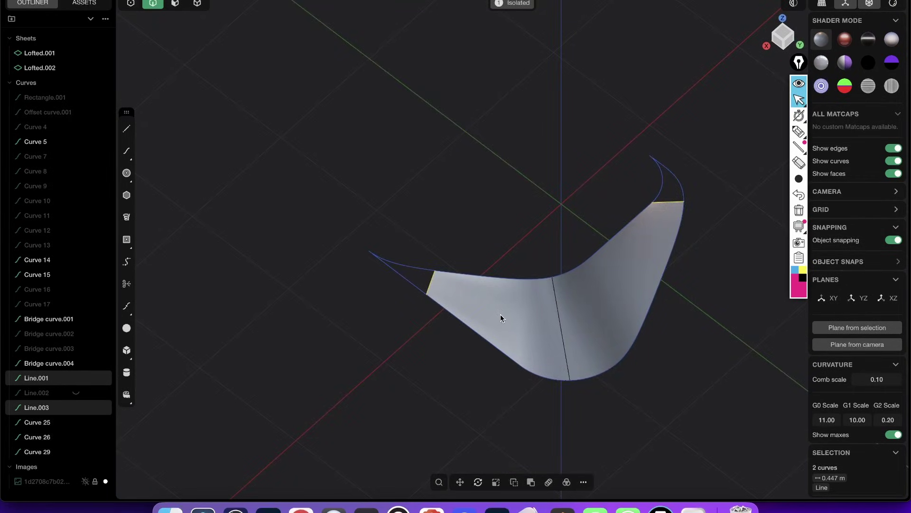
key("h")
Step: Patch the triangular gap at the straight pointed tip with G1 continuity to the lofted sheet and hide edges to check the blend
scroll(484, 324, "up", 3)
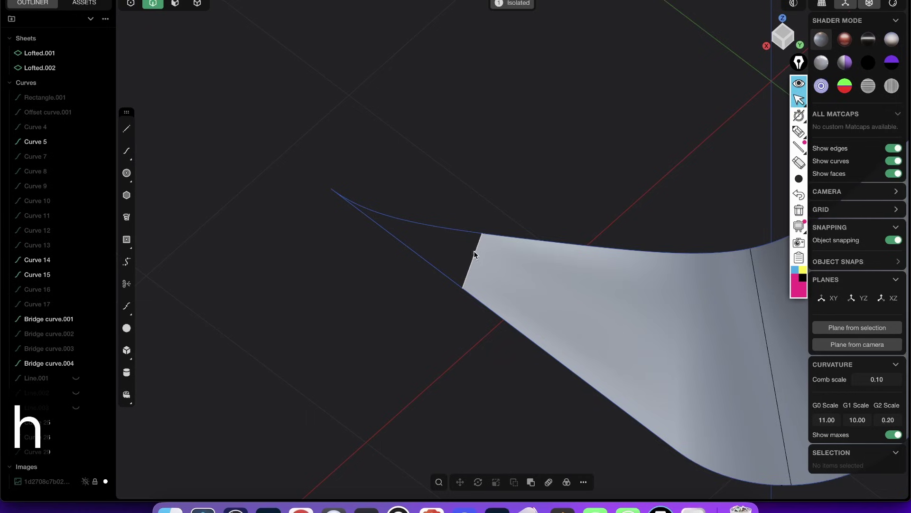
middle_click_drag(474, 255, 555, 251)
key("2")
left_click(462, 264)
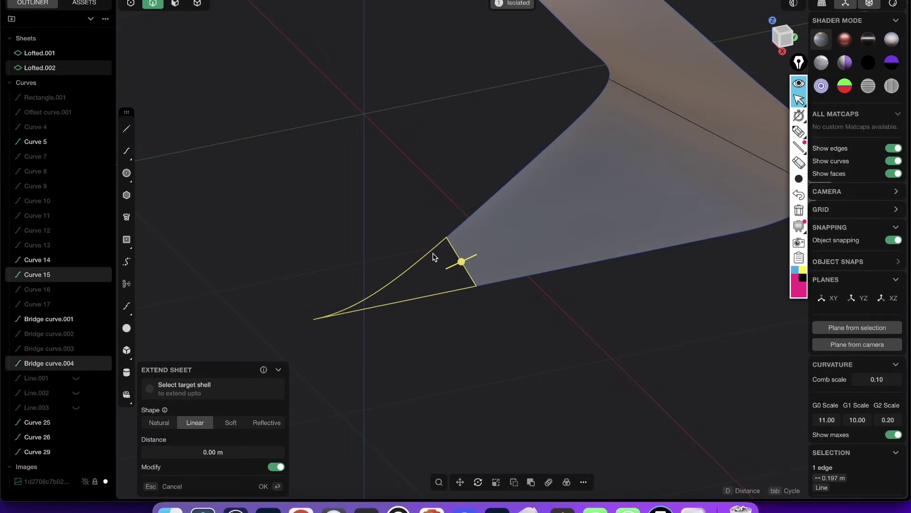
key("shift+3")
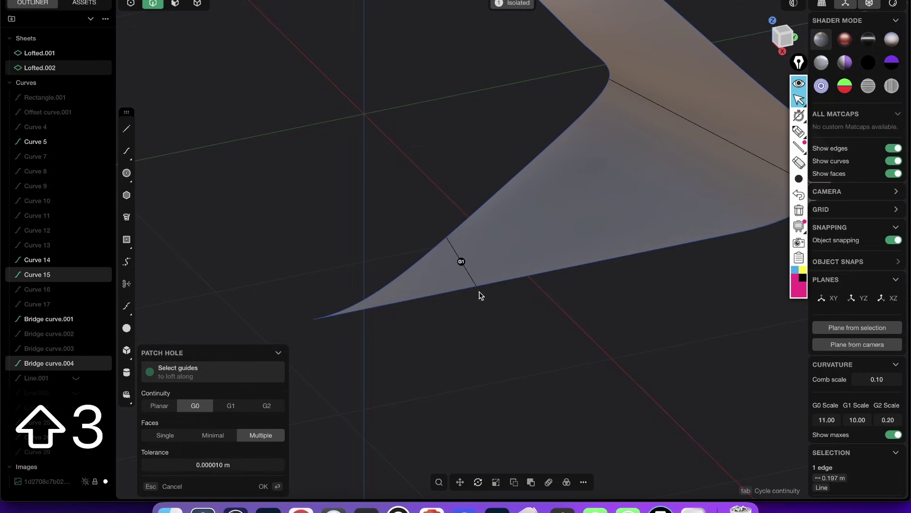
right_click(487, 288)
left_click(495, 296)
key("shift+e")
middle_click_drag(563, 287, 458, 242)
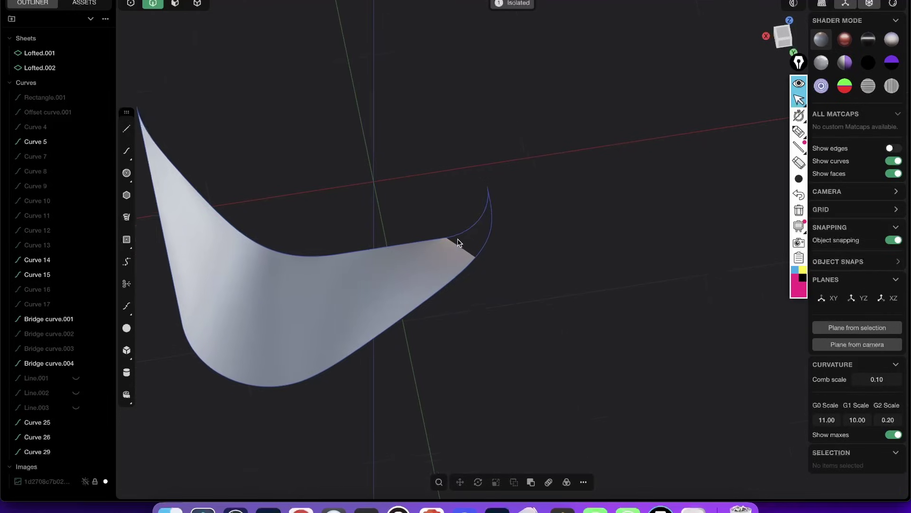
scroll(459, 242, "up", 4)
middle_click_drag(513, 242, 497, 247)
left_click(494, 245)
left_click(518, 216, "shift")
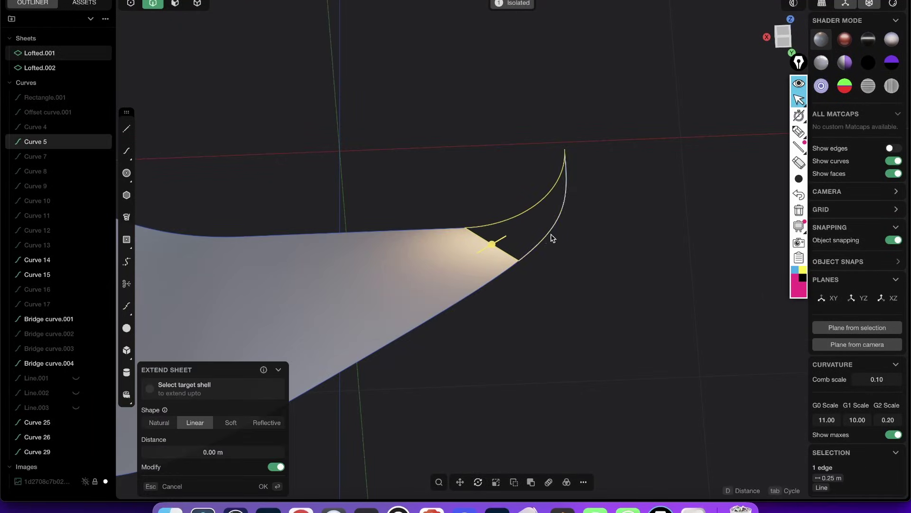
key("shift+3")
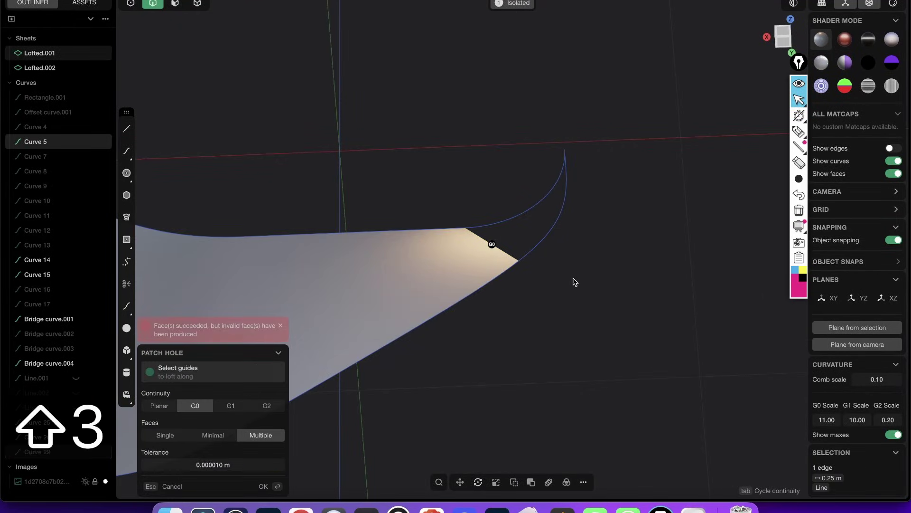
key("Escape")
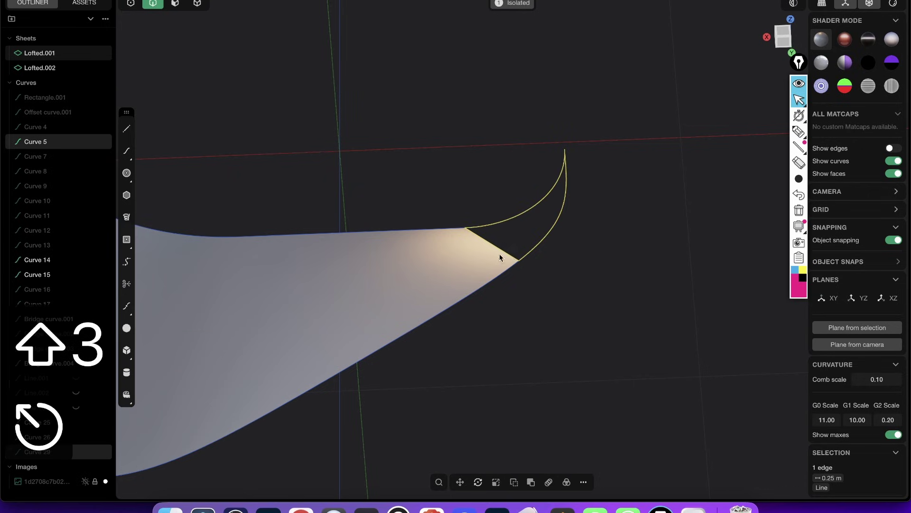
Step: Loft between the two boundary curves of the hooked pointed tip with G1 continuity to the adjoining sheet edge, then clear the selection
middle_click_drag(500, 256, 541, 224)
key("2")
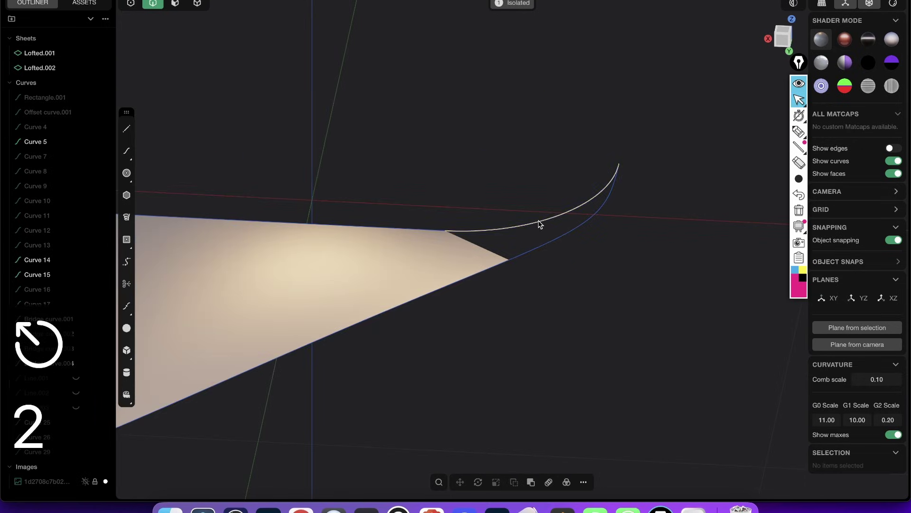
left_click(541, 224)
left_click(550, 237)
key("l")
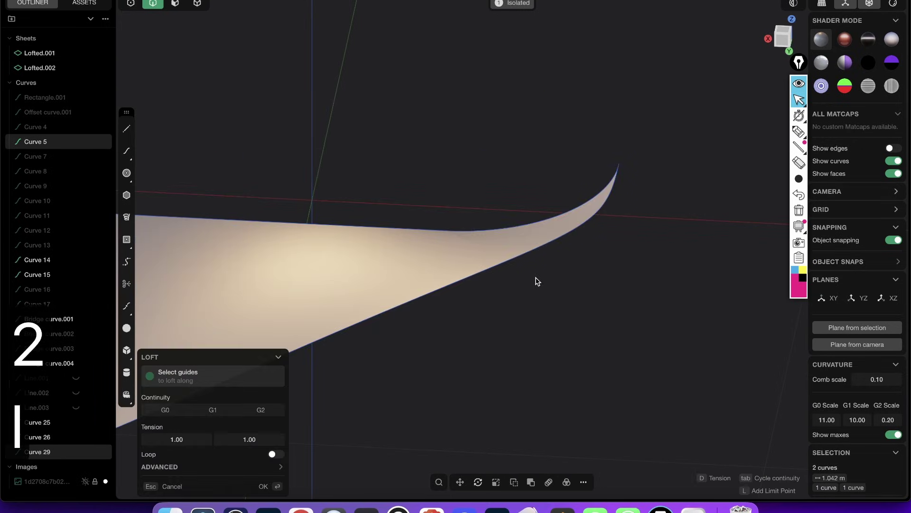
middle_click_drag(537, 281, 525, 297)
key("shift+e")
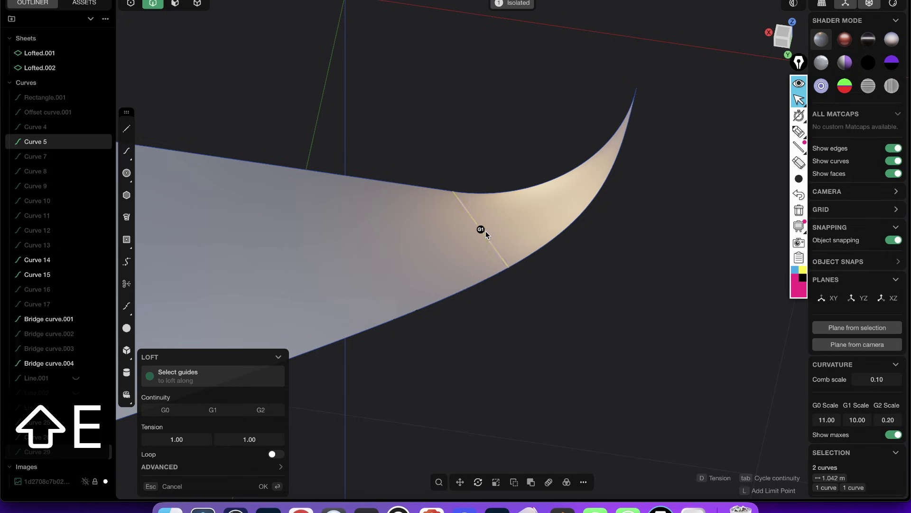
middle_click_drag(486, 231, 535, 262)
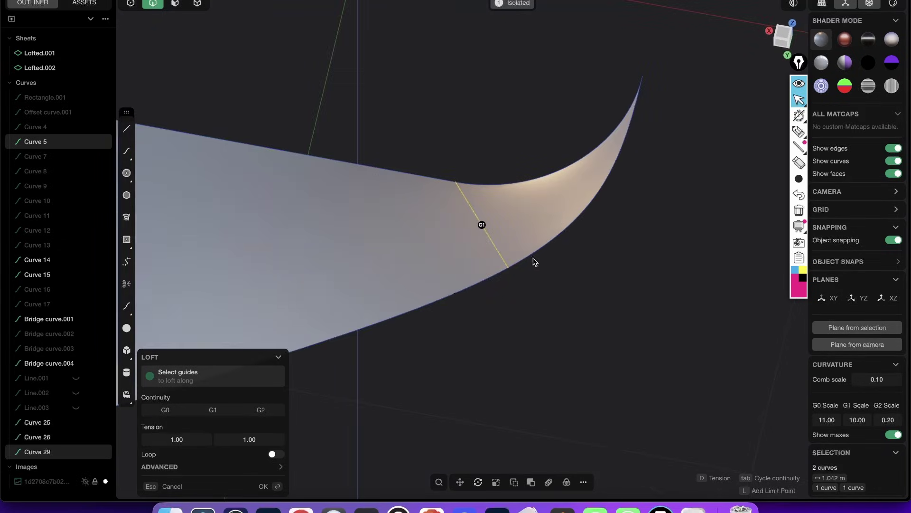
key("Return")
left_click(593, 222)
middle_click_drag(592, 222, 600, 290)
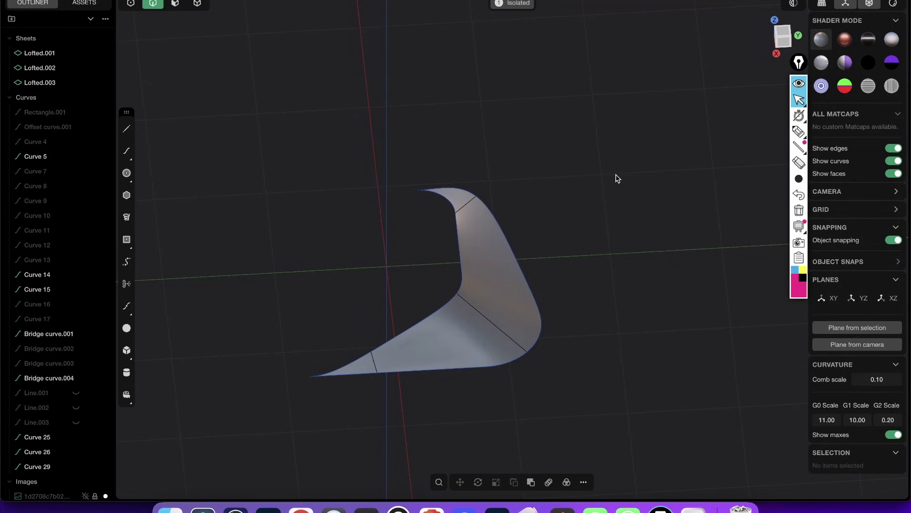
Step: Leave isolation to bring back all the curves and examine the complete swirl segment with edges hidden, then shown again
key("/")
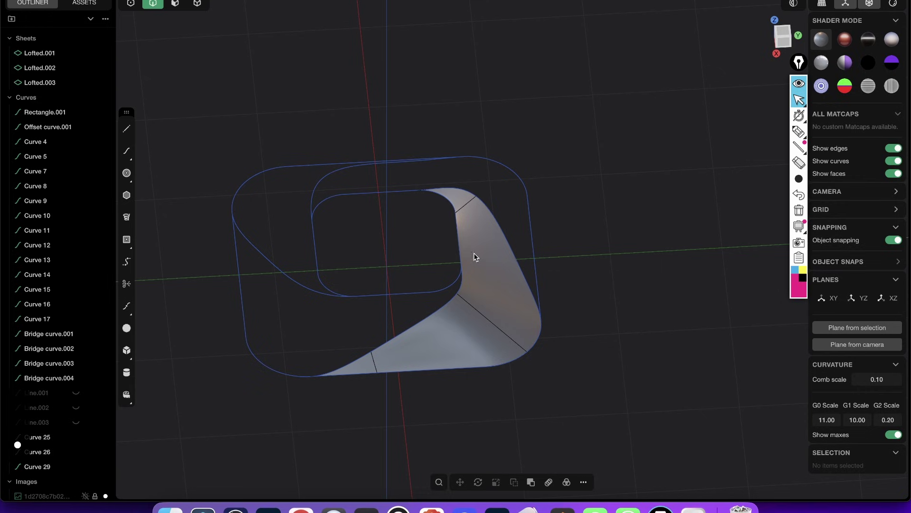
middle_click_drag(435, 278, 594, 120)
key("shift+e")
key("shift+e")
Step: Join the lofted sheets of the swirl segment, including the hooked tip, into one sheet
key("Tab")
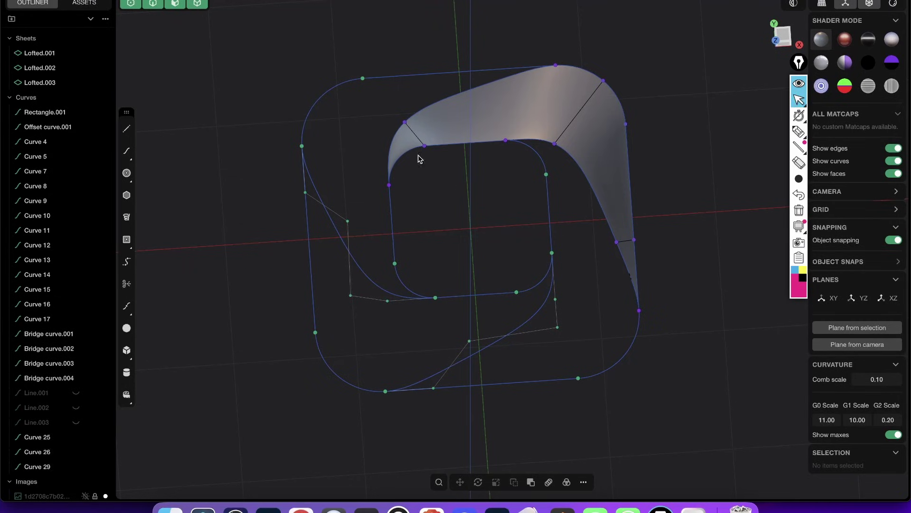
left_click(402, 155)
left_click(477, 125, "shift")
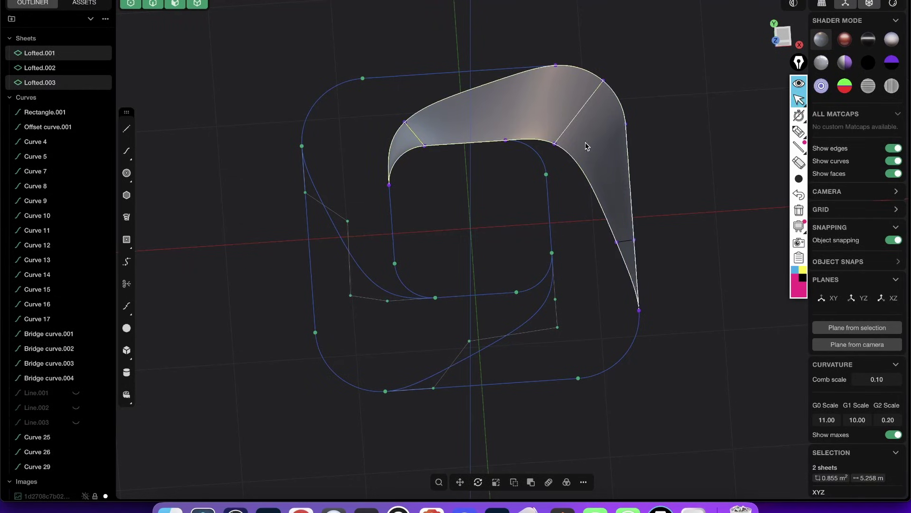
left_click(586, 146, "shift")
key("j")
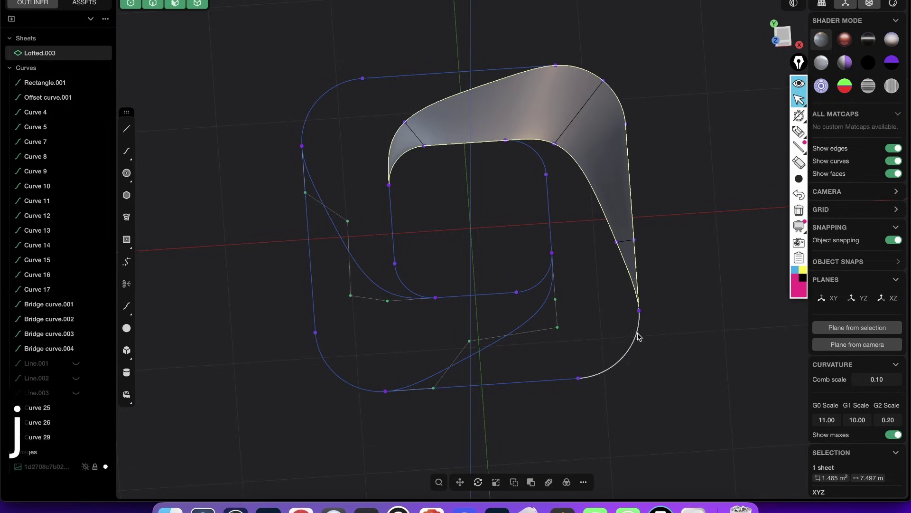
Step: From the top view, radially array the joined sheet around the origin as 4 copies over 360 degrees and clear the selection
middle_click_drag(655, 151, 648, 221, "shift")
left_click(783, 36)
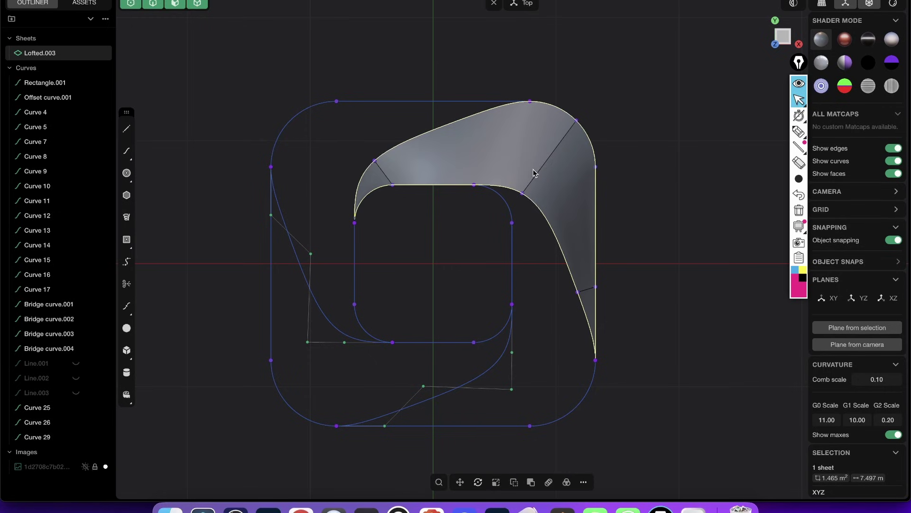
type("f")
type("arr")
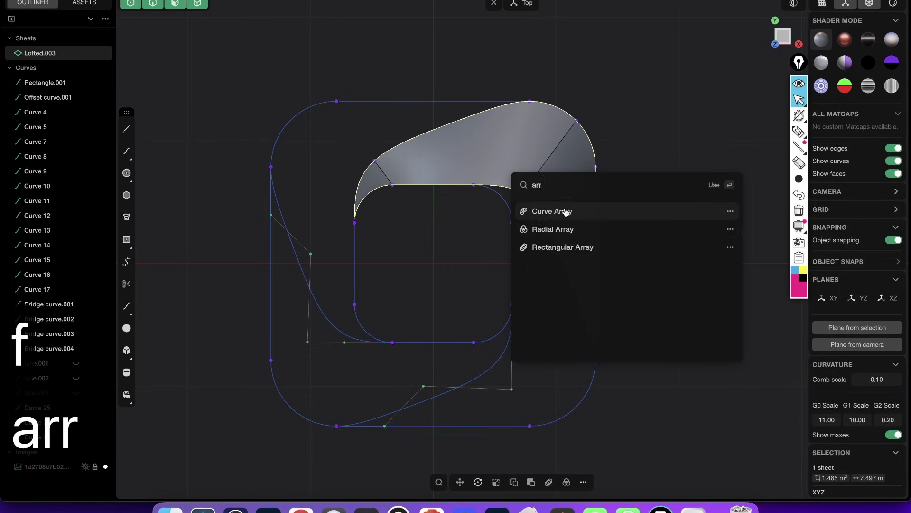
left_click(560, 231)
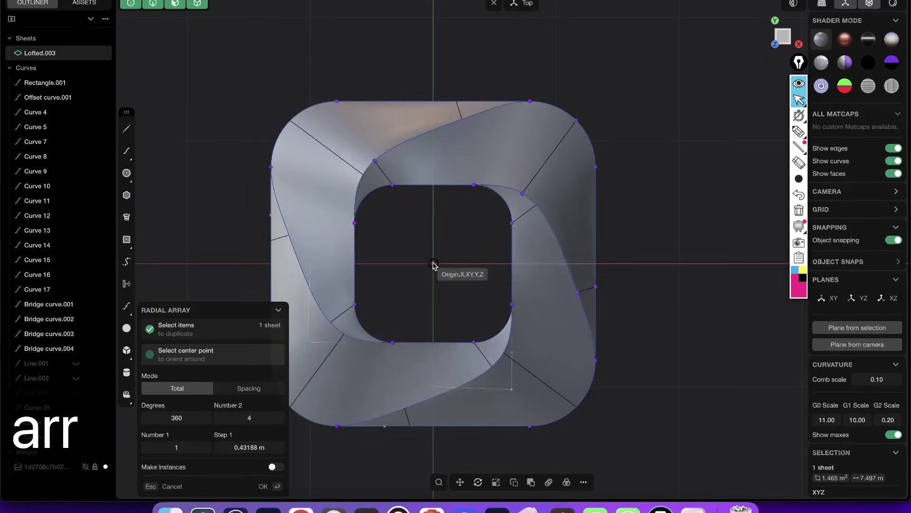
left_click(439, 259)
key("Return")
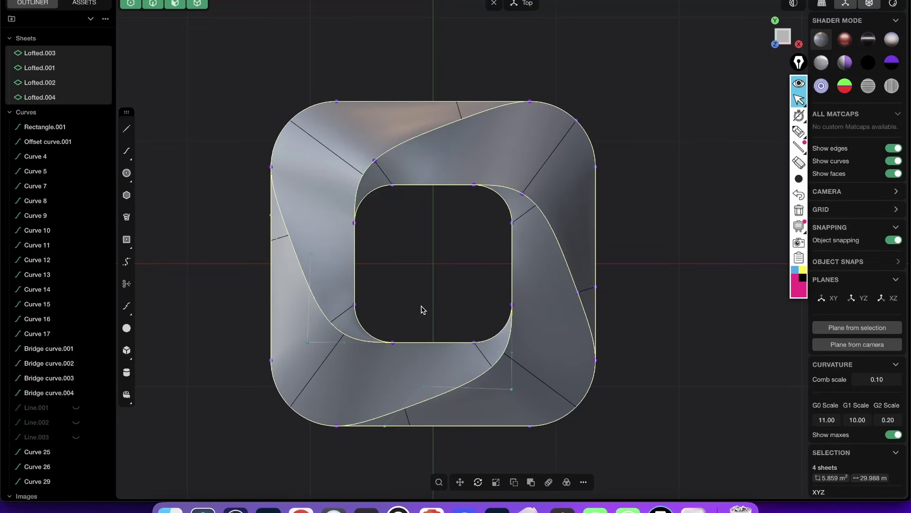
left_click(631, 203)
Step: Hide all the construction curves so that only the four arrayed sheets are displayed
middle_click_drag(589, 186, 493, 134)
right_click_drag(493, 137, 348, 159)
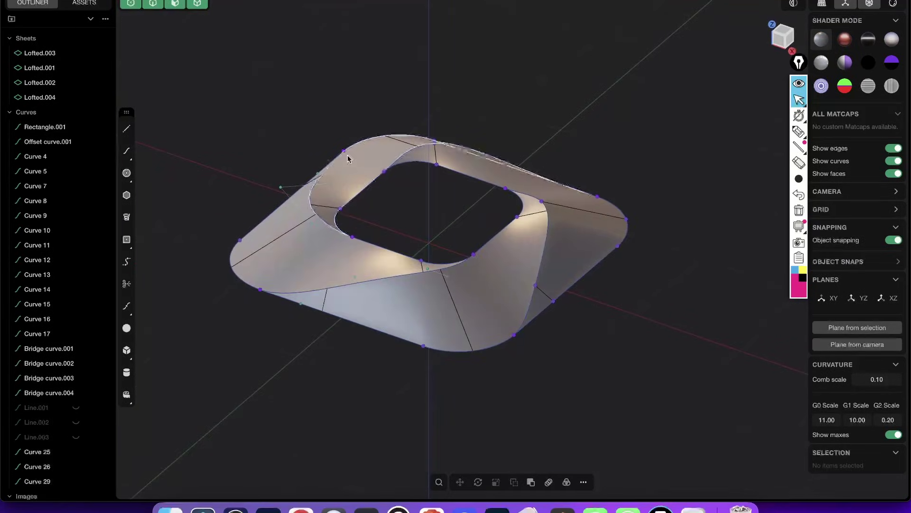
key("2")
left_click_drag(144, 64, 728, 453)
key("f")
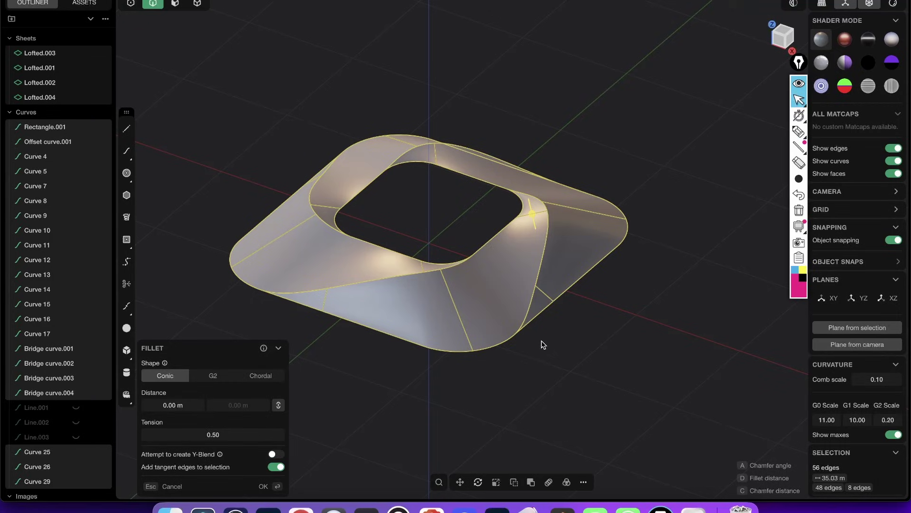
key("h")
key("Escape")
Step: Examine the arrayed body's surface transitions from several angles with edges hidden, then show the edges again
middle_click_drag(637, 376, 568, 324)
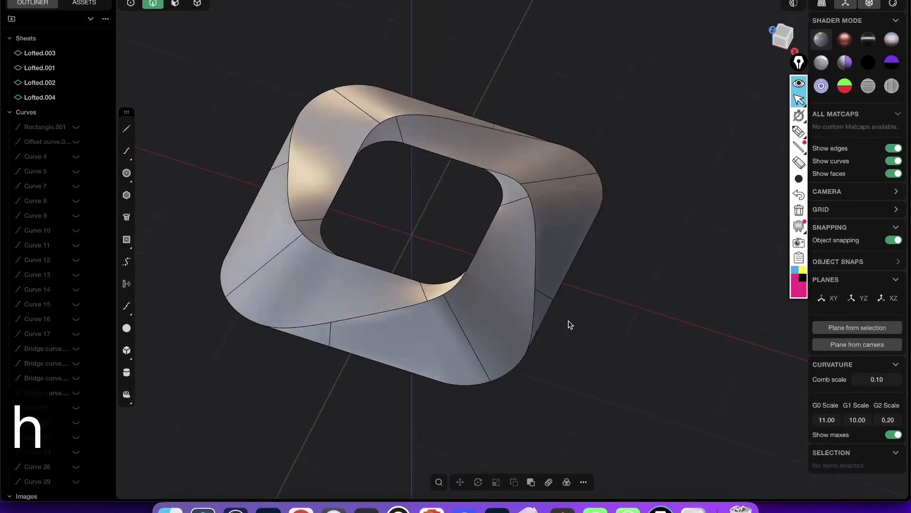
left_click(893, 148)
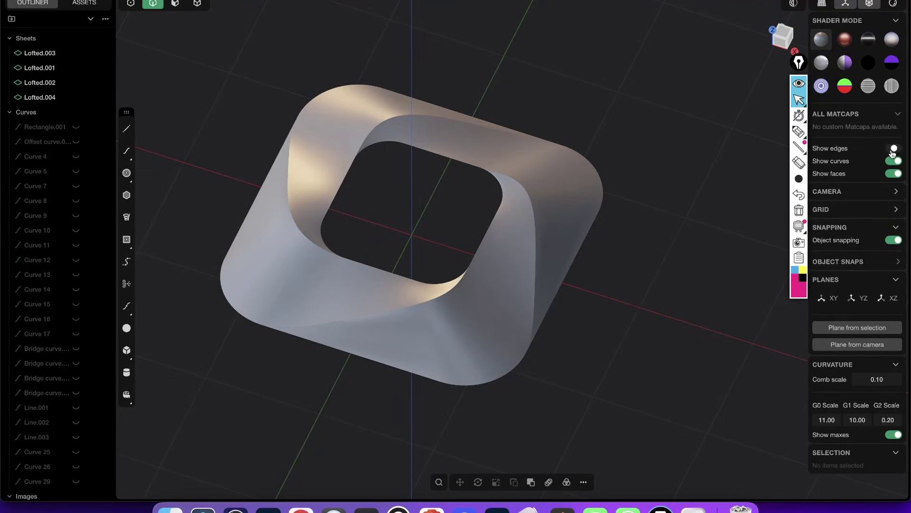
left_click(893, 148)
middle_click_drag(561, 213, 485, 218)
key("shift+e")
key("shift+e")
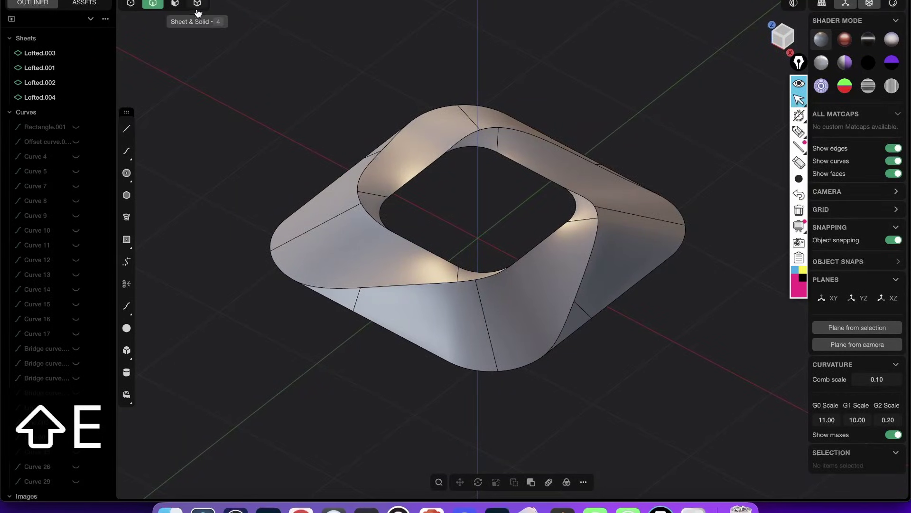
Step: Join the four arrayed swirl sheets into a single sheet
left_click_drag(237, 74, 731, 441)
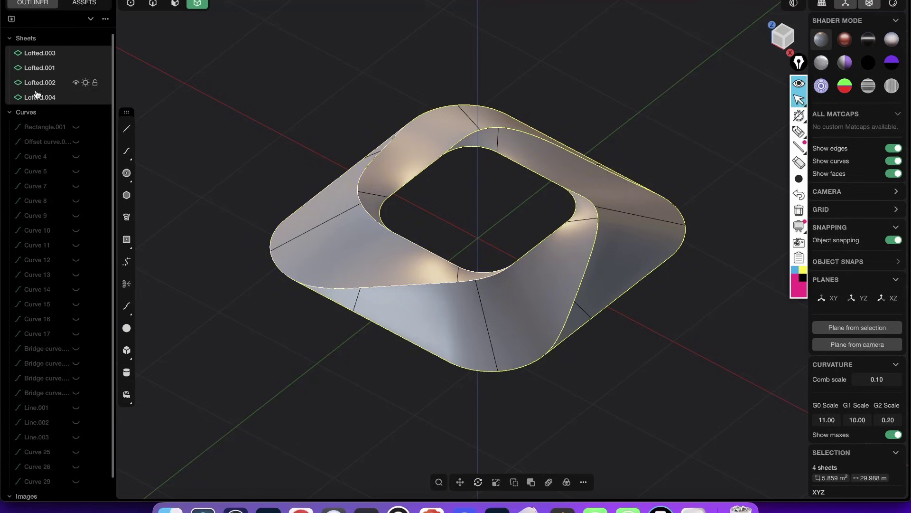
key("j")
middle_click_drag(490, 278, 239, 200, "shift")
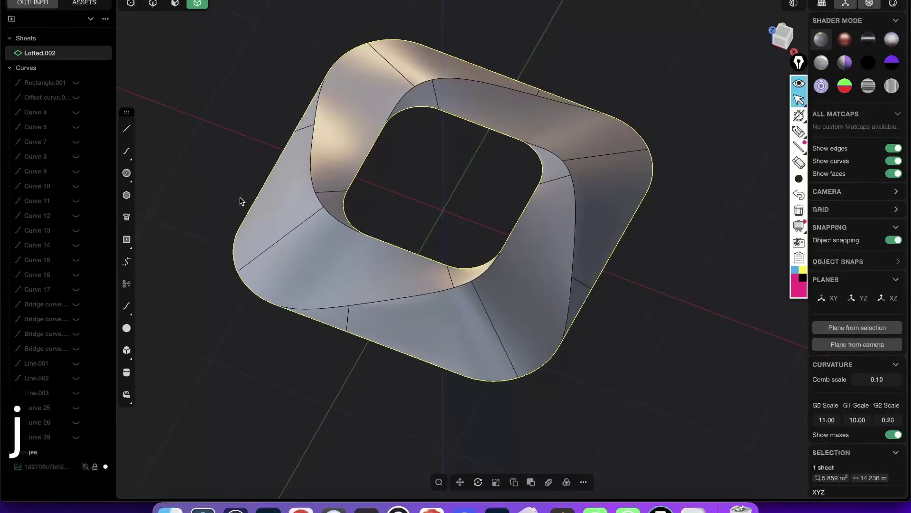
Step: Patch the rounded-square inner opening along its full edge loop with G0 continuity and clear the selection
double_click(469, 126)
key("e")
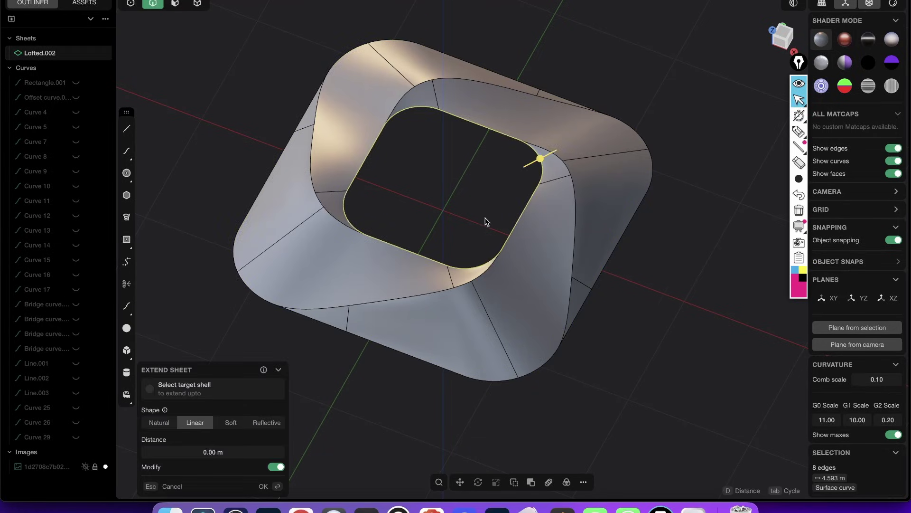
key("shift+3")
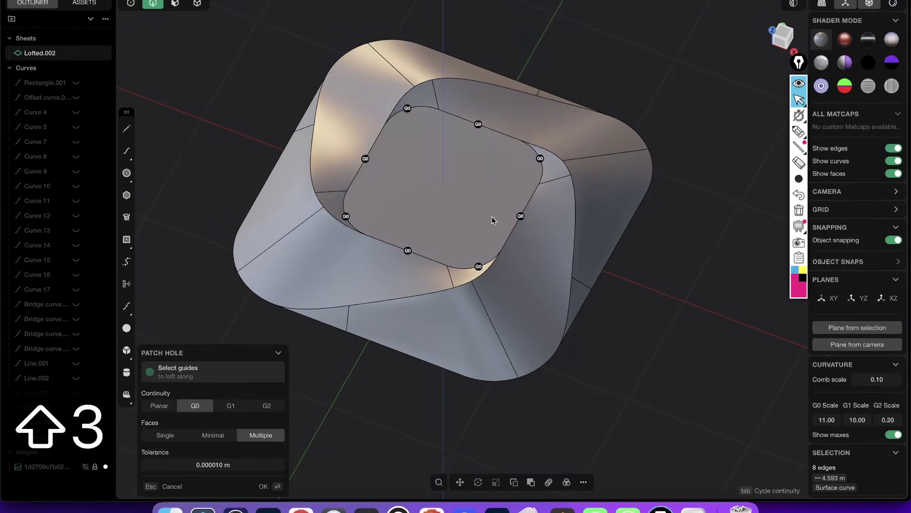
middle_click_drag(491, 217, 473, 191)
right_click(526, 199)
left_click(557, 179)
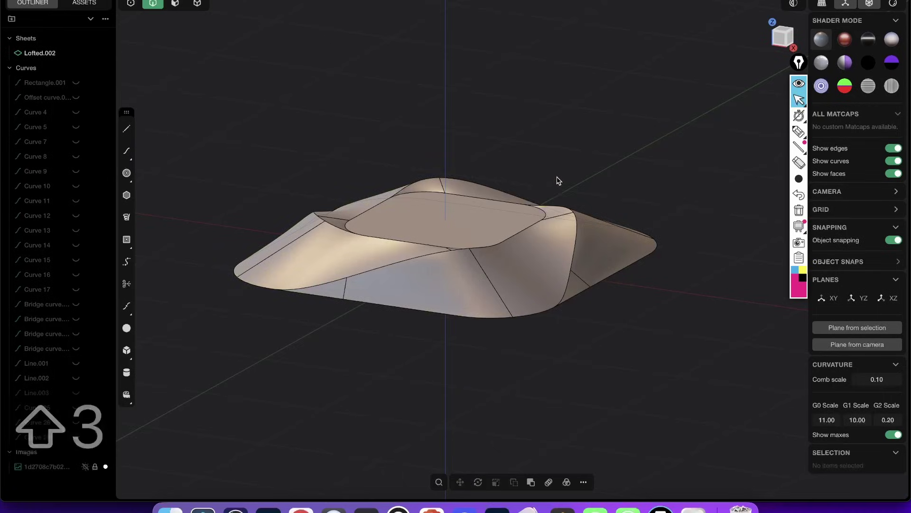
Step: Switch to the pale blue-white matcap with edges hidden and examine the body's swirl surfaces and patched center
key("shift+e")
middle_click_drag(558, 179, 519, 291)
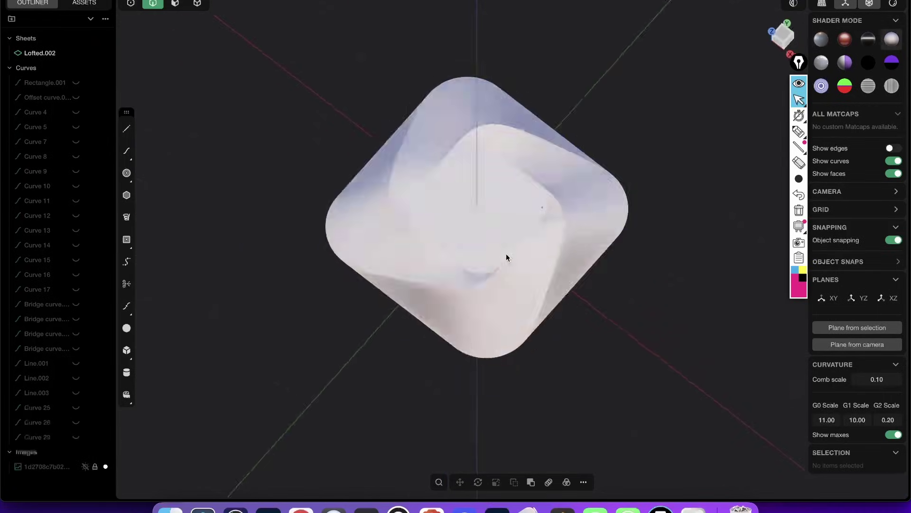
middle_click_drag(506, 257, 551, 244)
middle_click_drag(485, 146, 525, 259)
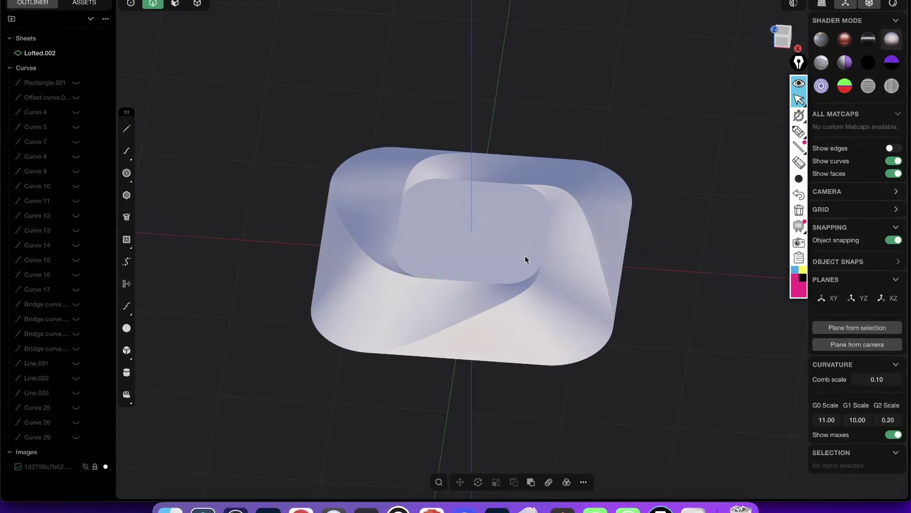
middle_click_drag(420, 247, 538, 267)
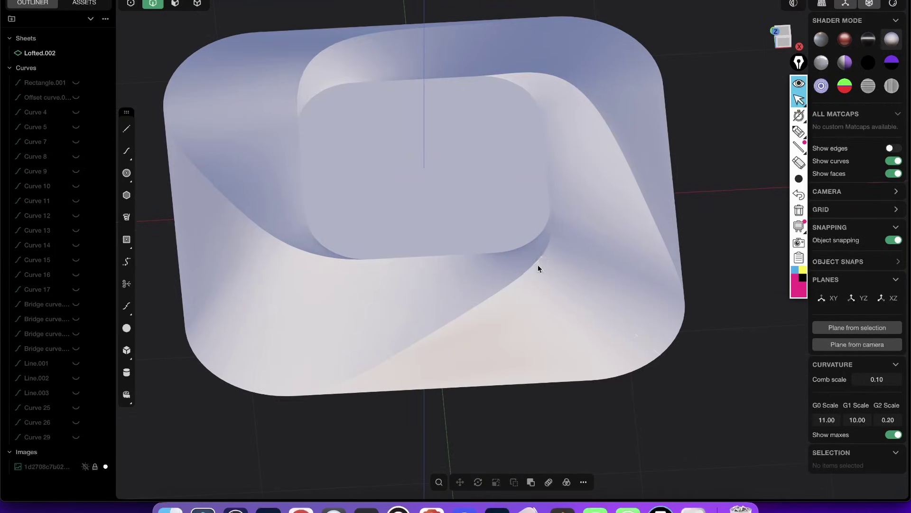
Step: Show the body's edges and try a conic fillet of about 0.06 m on the front swirl crease
key("shift+e")
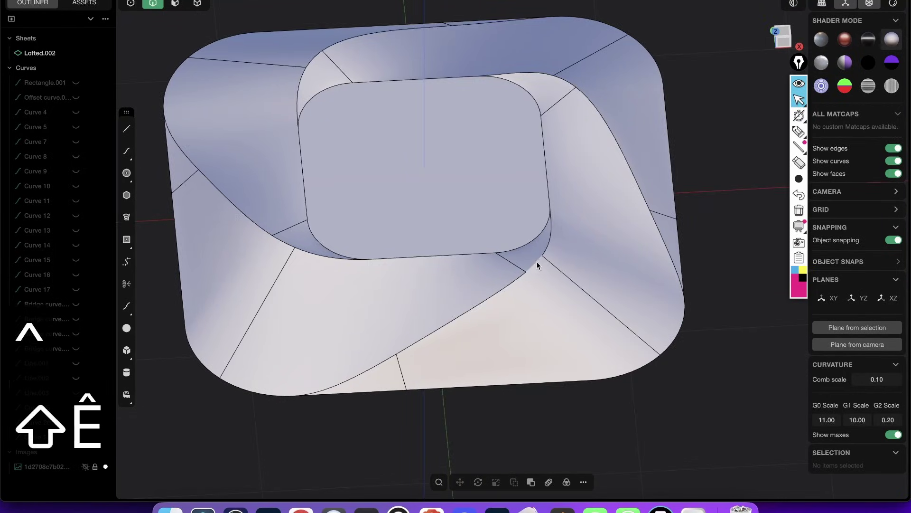
left_click(491, 295)
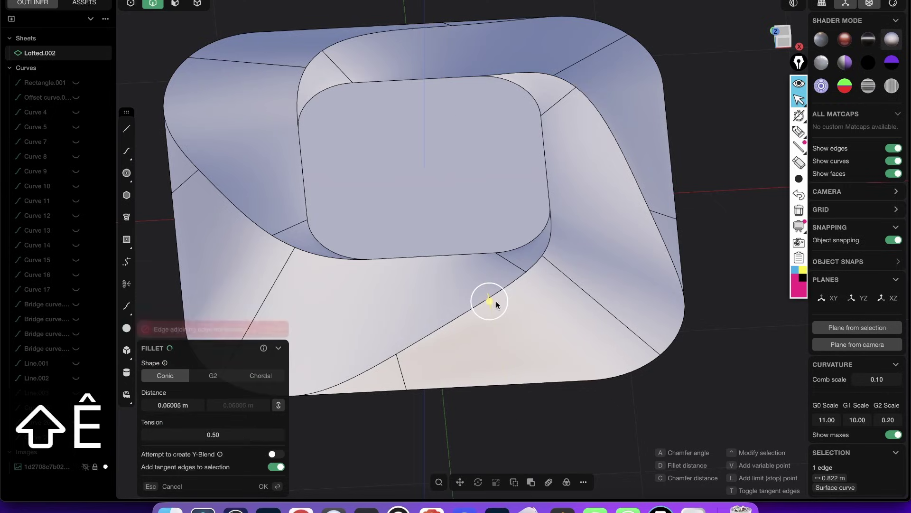
key("Escape")
Step: Try a conic fillet of about 0.106 m with 0.50 tension on the neighbouring side's swirl crease
left_click(613, 133)
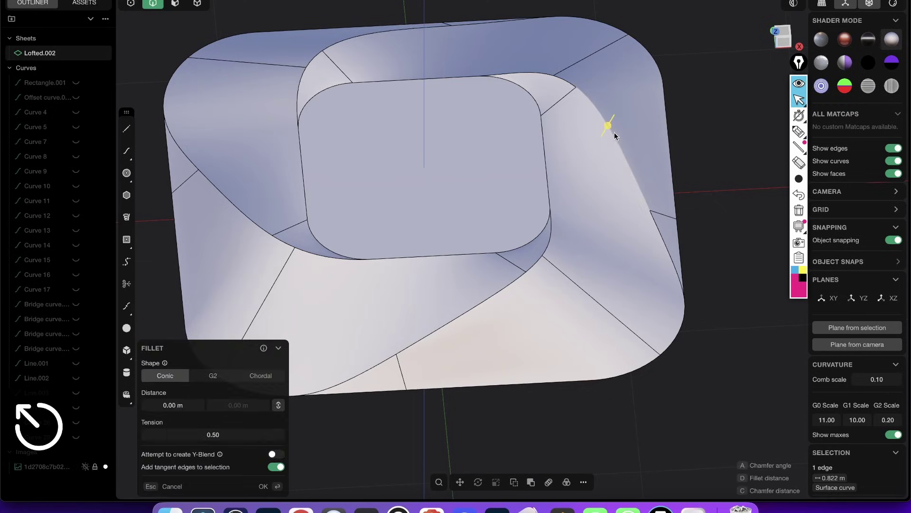
mouse_move(614, 132)
left_mouse_down()
mouse_move(609, 125)
mouse_move(605, 136)
left_mouse_up()
middle_click_drag(598, 205, 572, 240, "shift")
right_click_drag(573, 243, 588, 207)
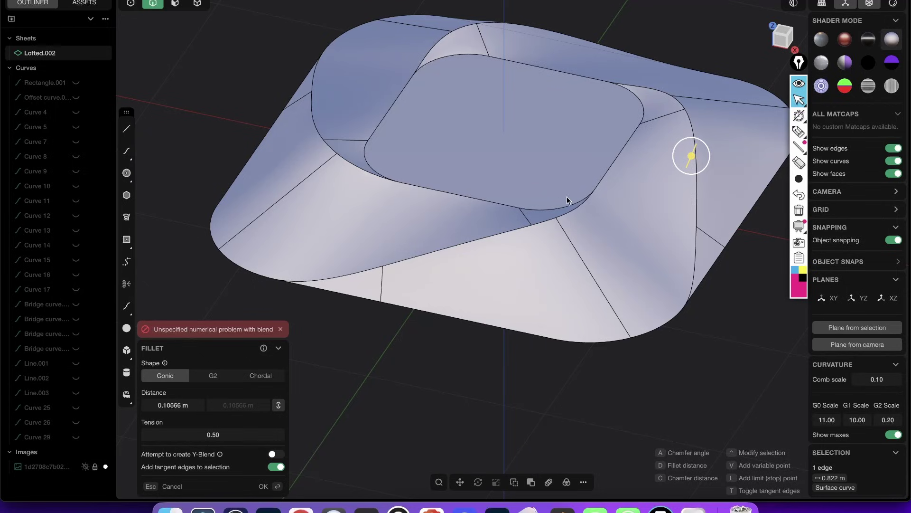
right_click_drag(653, 361, 653, 84)
right_click_drag(601, 182, 627, 193)
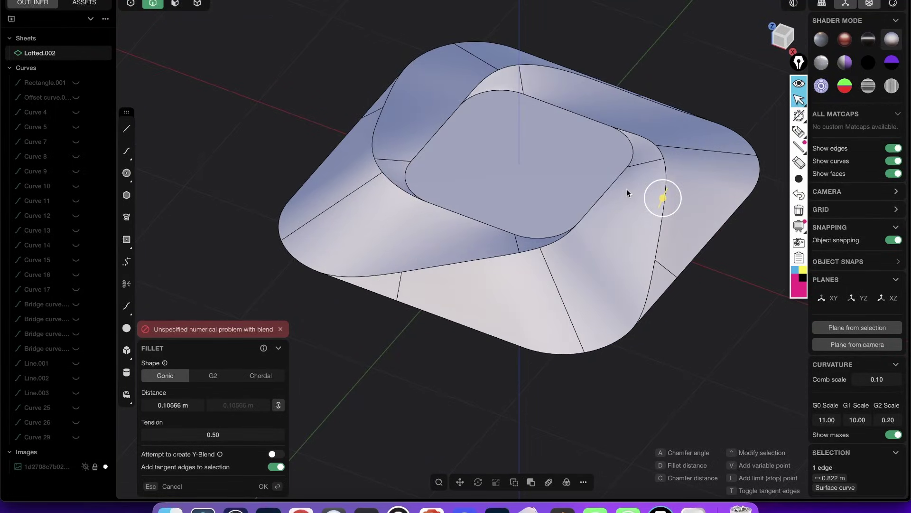
key("Escape")
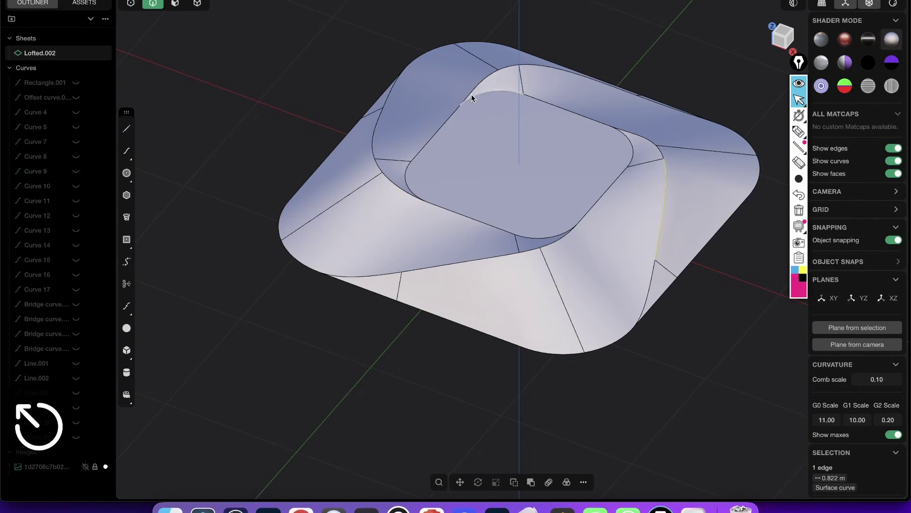
Step: Hide the edges and examine the swirl creases around the patched center
right_click_drag(532, 266, 572, 233)
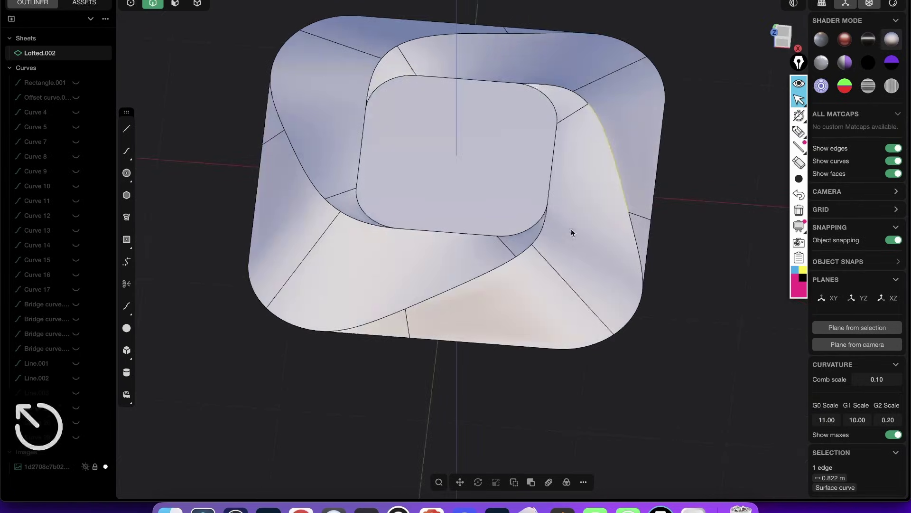
key("shift+e")
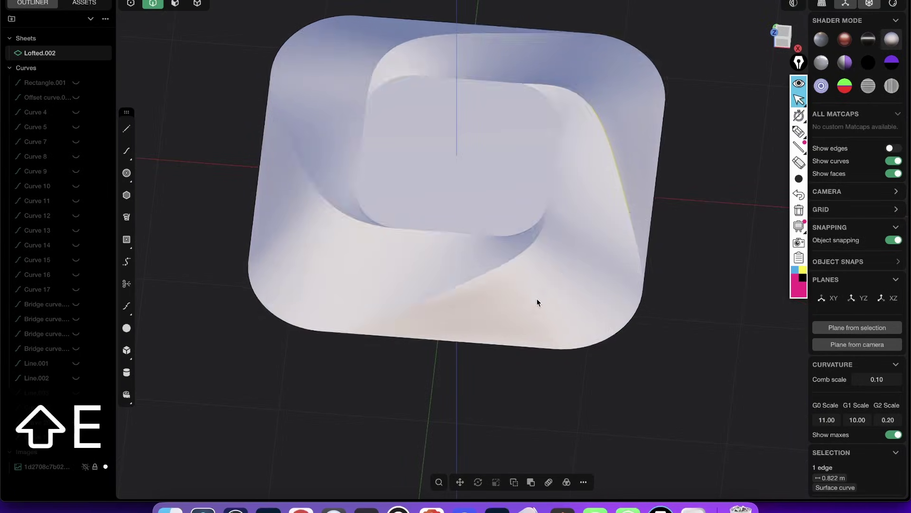
right_click_drag(537, 298, 543, 258)
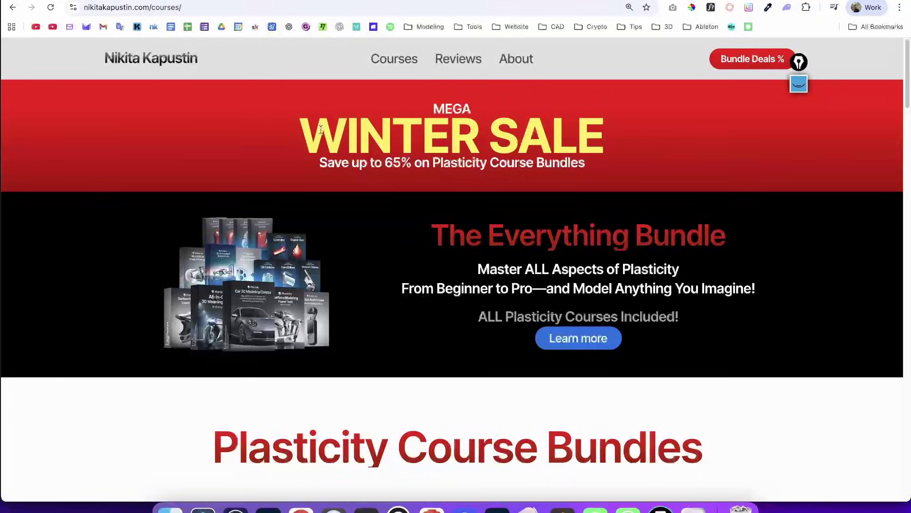
Step: Look through the winter sale offer, the Plasticity course bundles and the individual modeling courses on the courses web page
left_click_drag(321, 129, 577, 139)
left_click(678, 160)
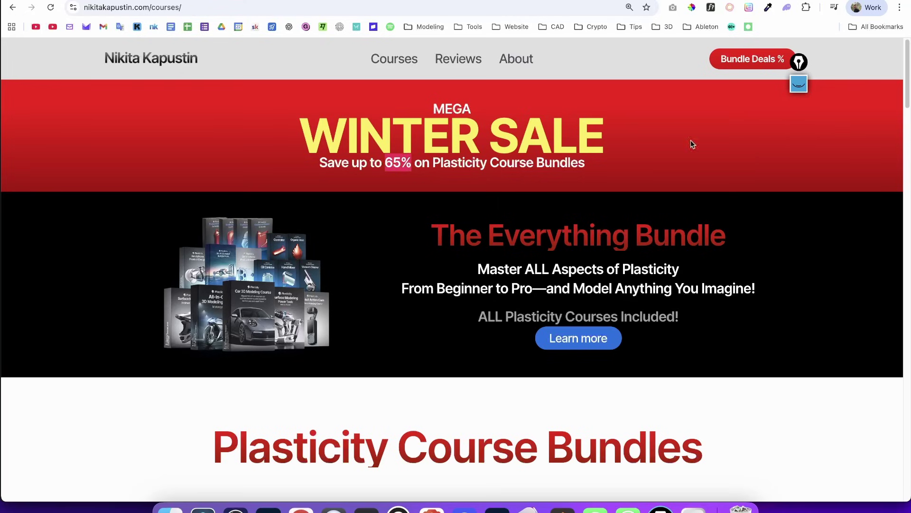
scroll(892, 123, "down", 12)
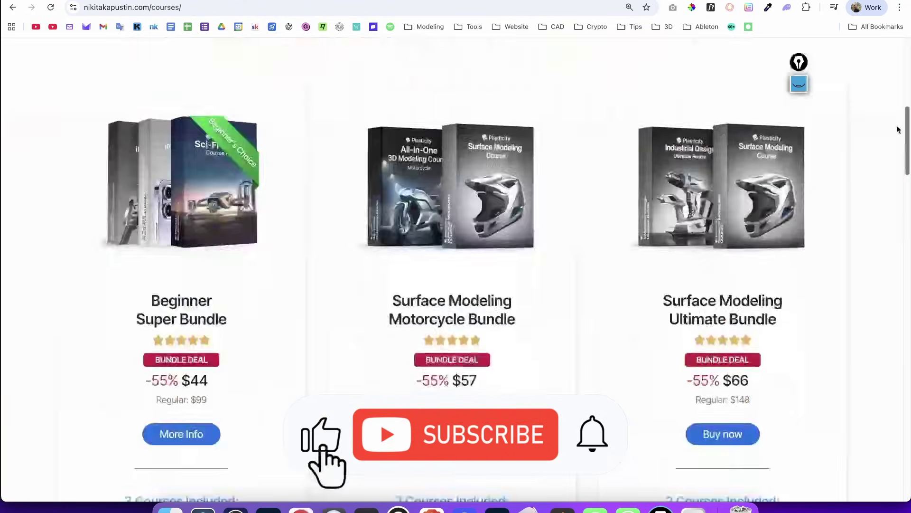
scroll(890, 163, "up", 5)
scroll(878, 190, "down", 15)
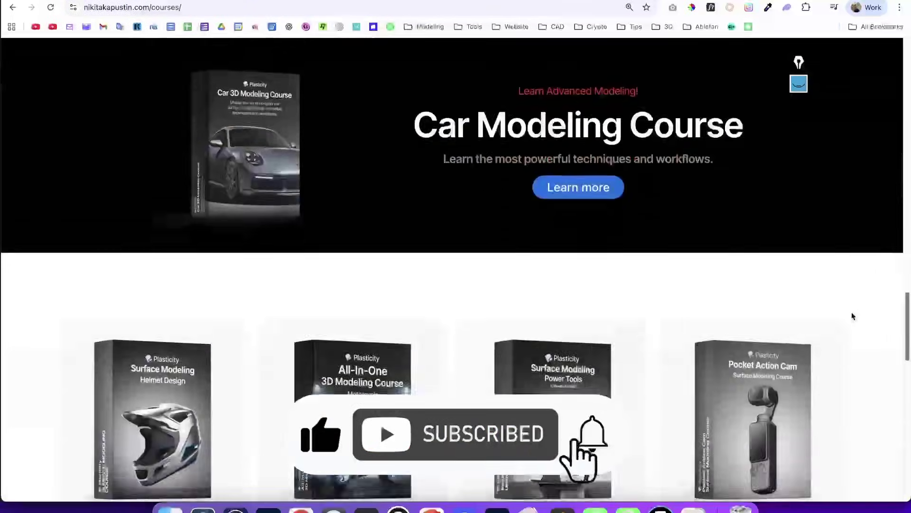
scroll(843, 342, "up", 3)
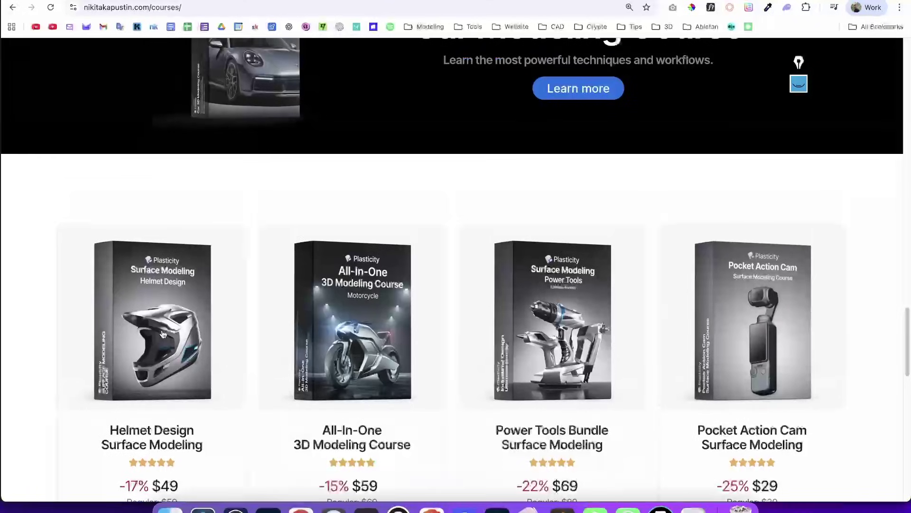
scroll(907, 341, "up", 7)
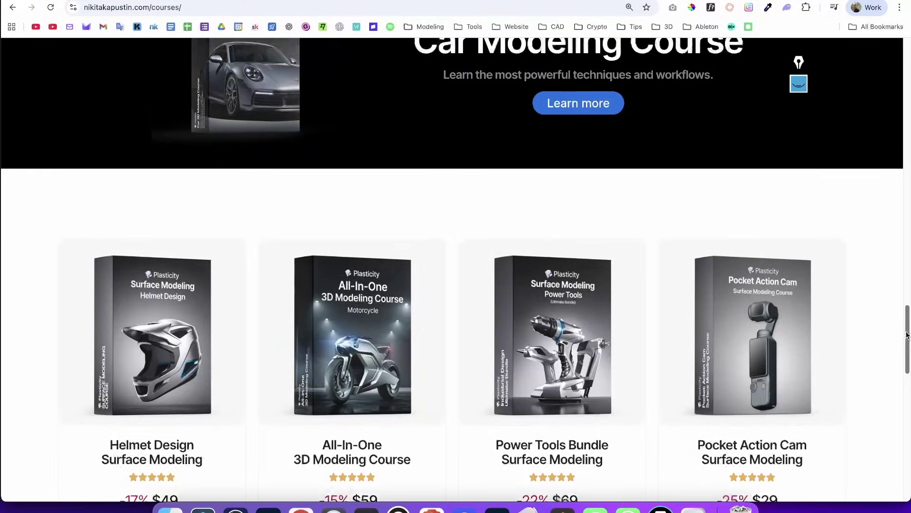
scroll(803, 289, "down", 8)
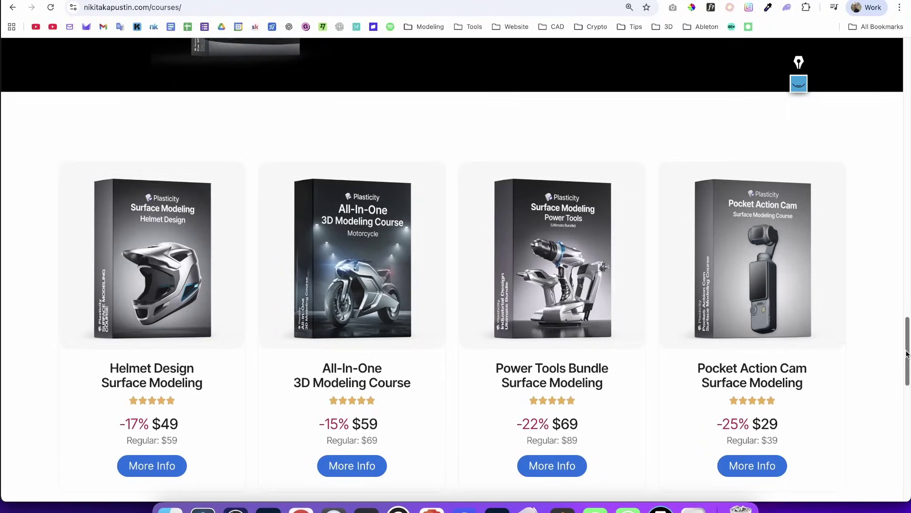
left_click_drag(899, 354, 863, 339)
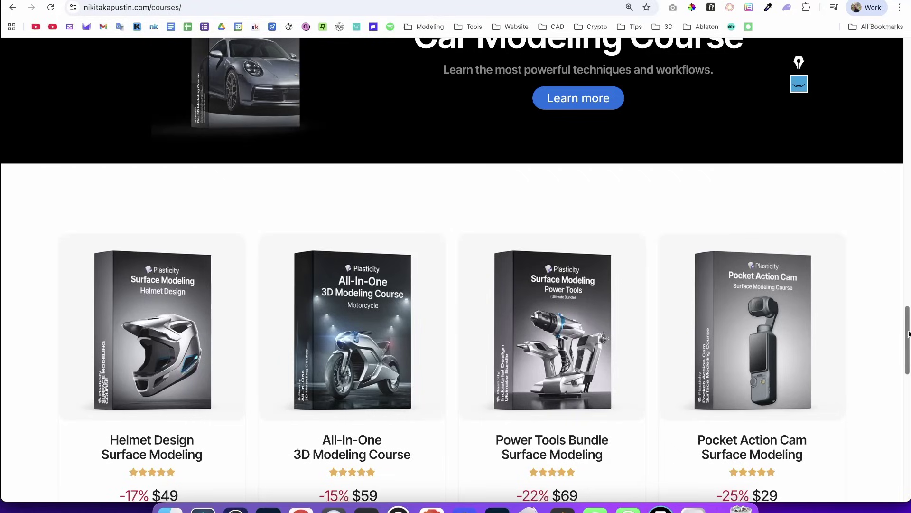
Step: Switch back to Plasticity and show the body's edges again around the inner opening's corner
key("alt+Tab")
middle_click_drag(580, 203, 669, 189)
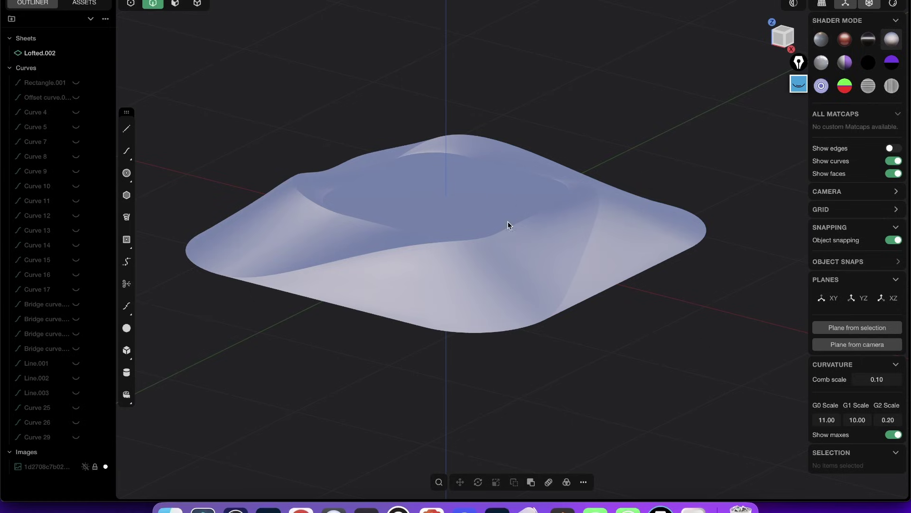
key("shift+e")
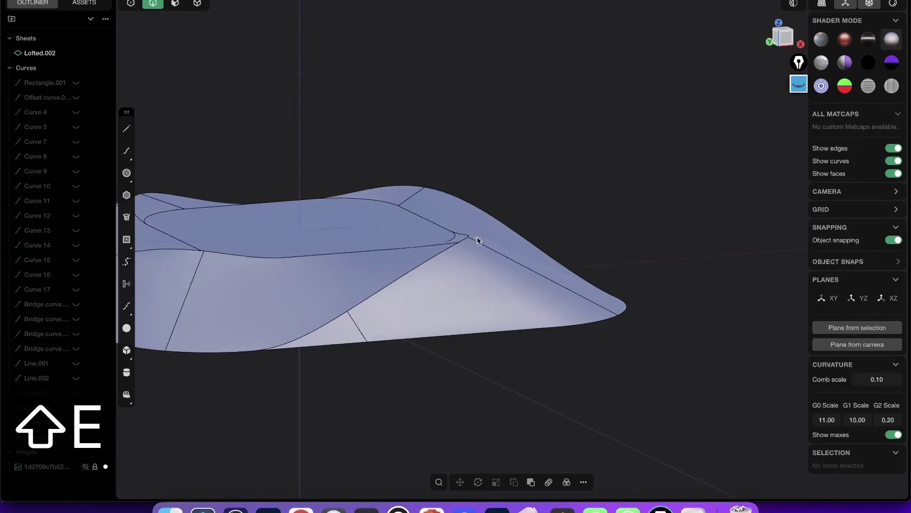